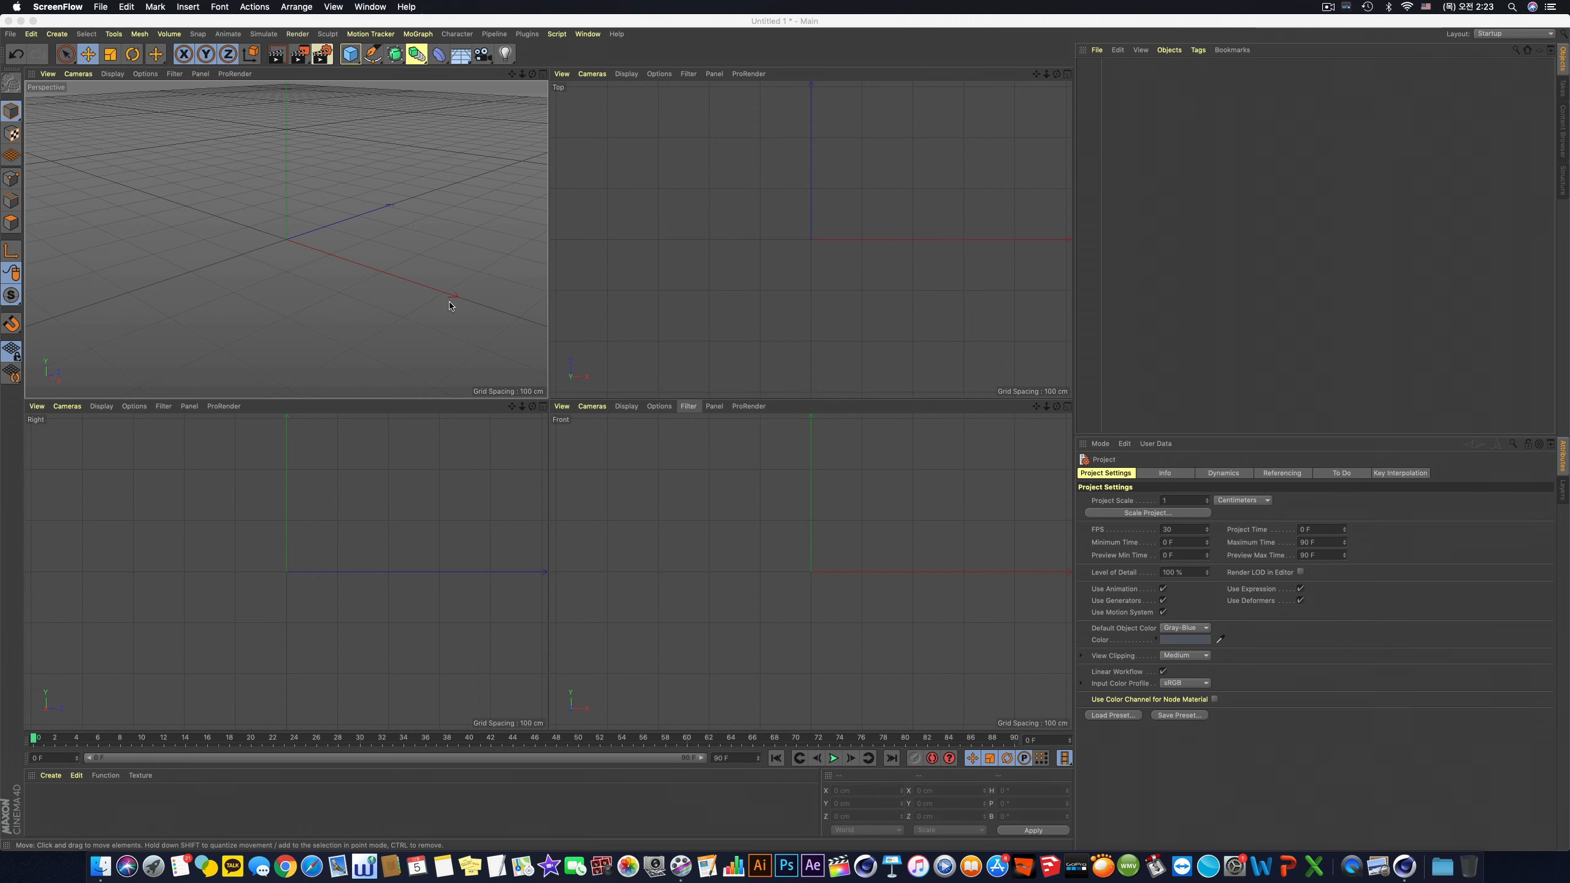
Step: Create a new empty project
click(10, 33)
click(28, 44)
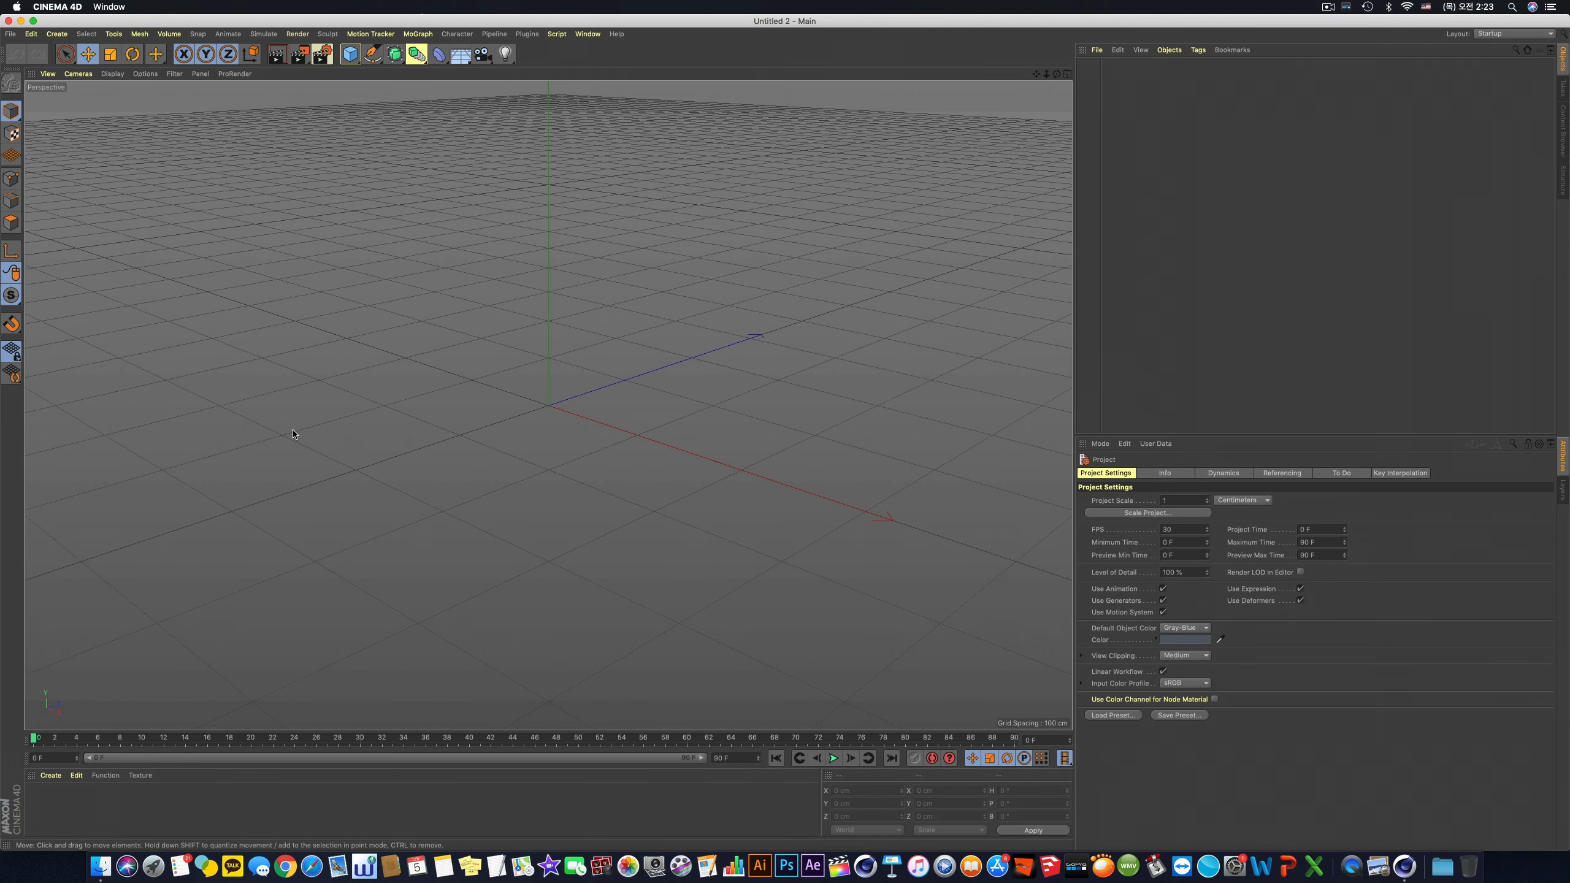
Step: Compare the maximized perspective view with the four-view layout, and open the perspective viewport's configuration
middle_click(760, 458)
click(587, 33)
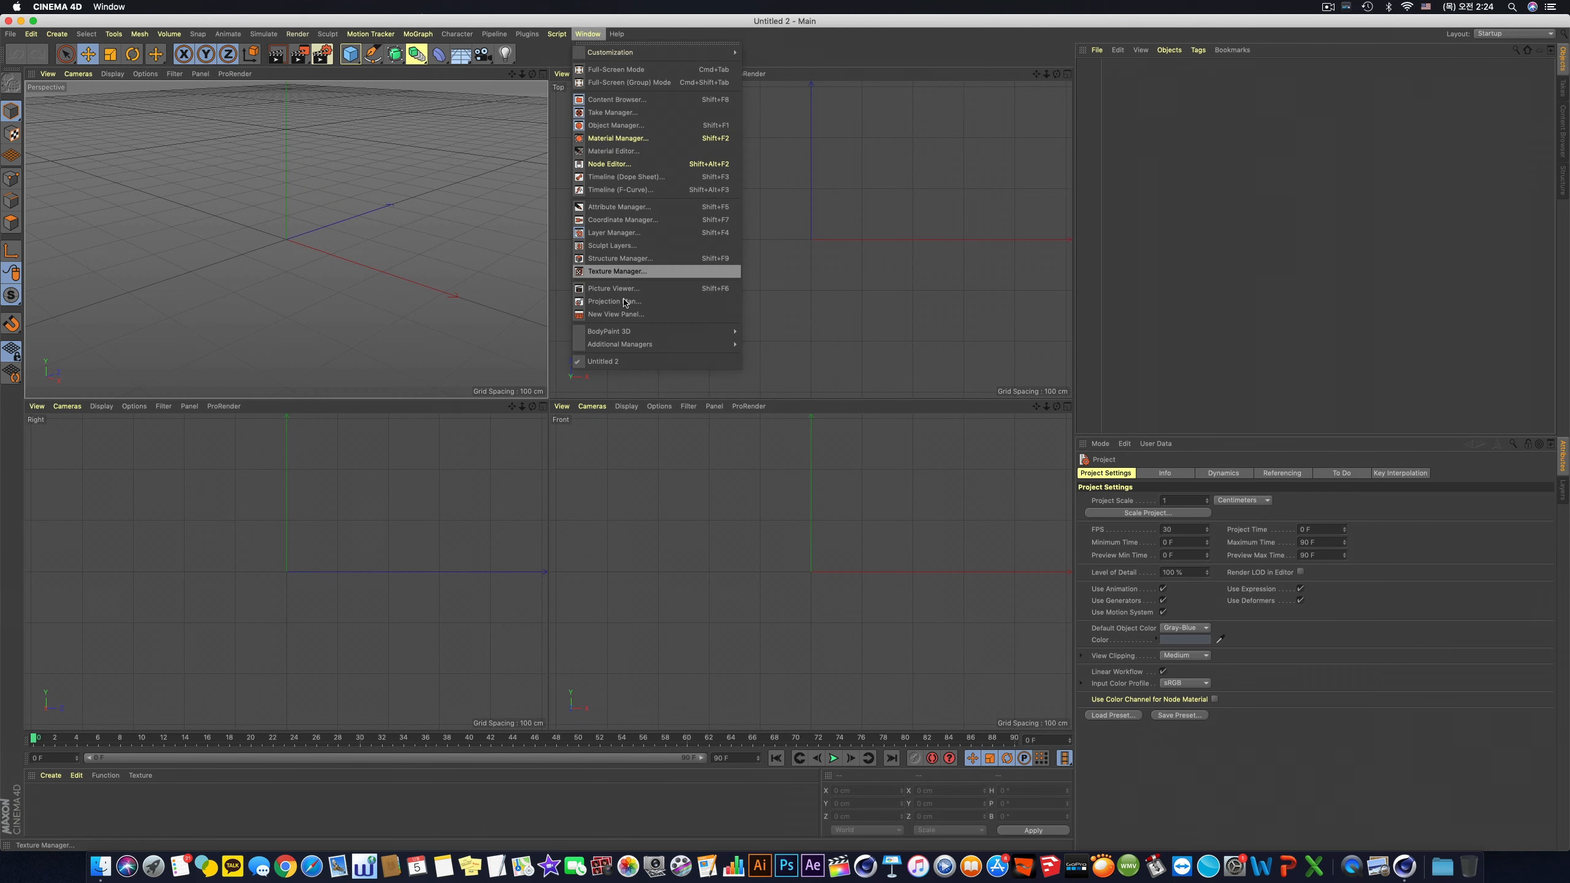
click(433, 271)
middle_click(422, 265)
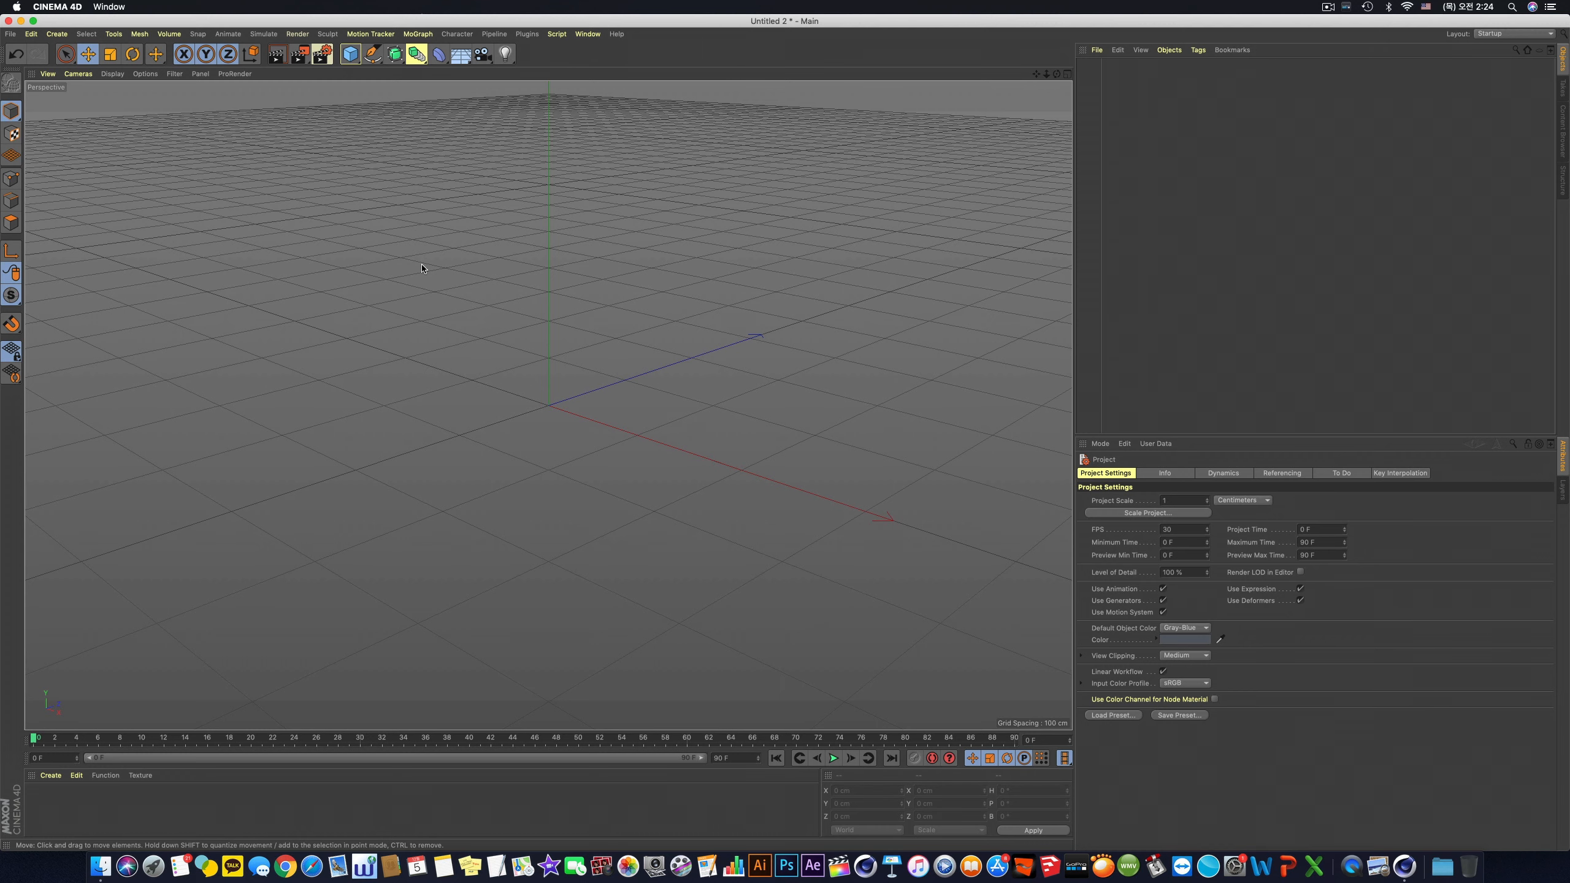
middle_click(422, 268)
middle_click(394, 255)
middle_click(528, 366)
middle_click(527, 367)
middle_click(411, 307)
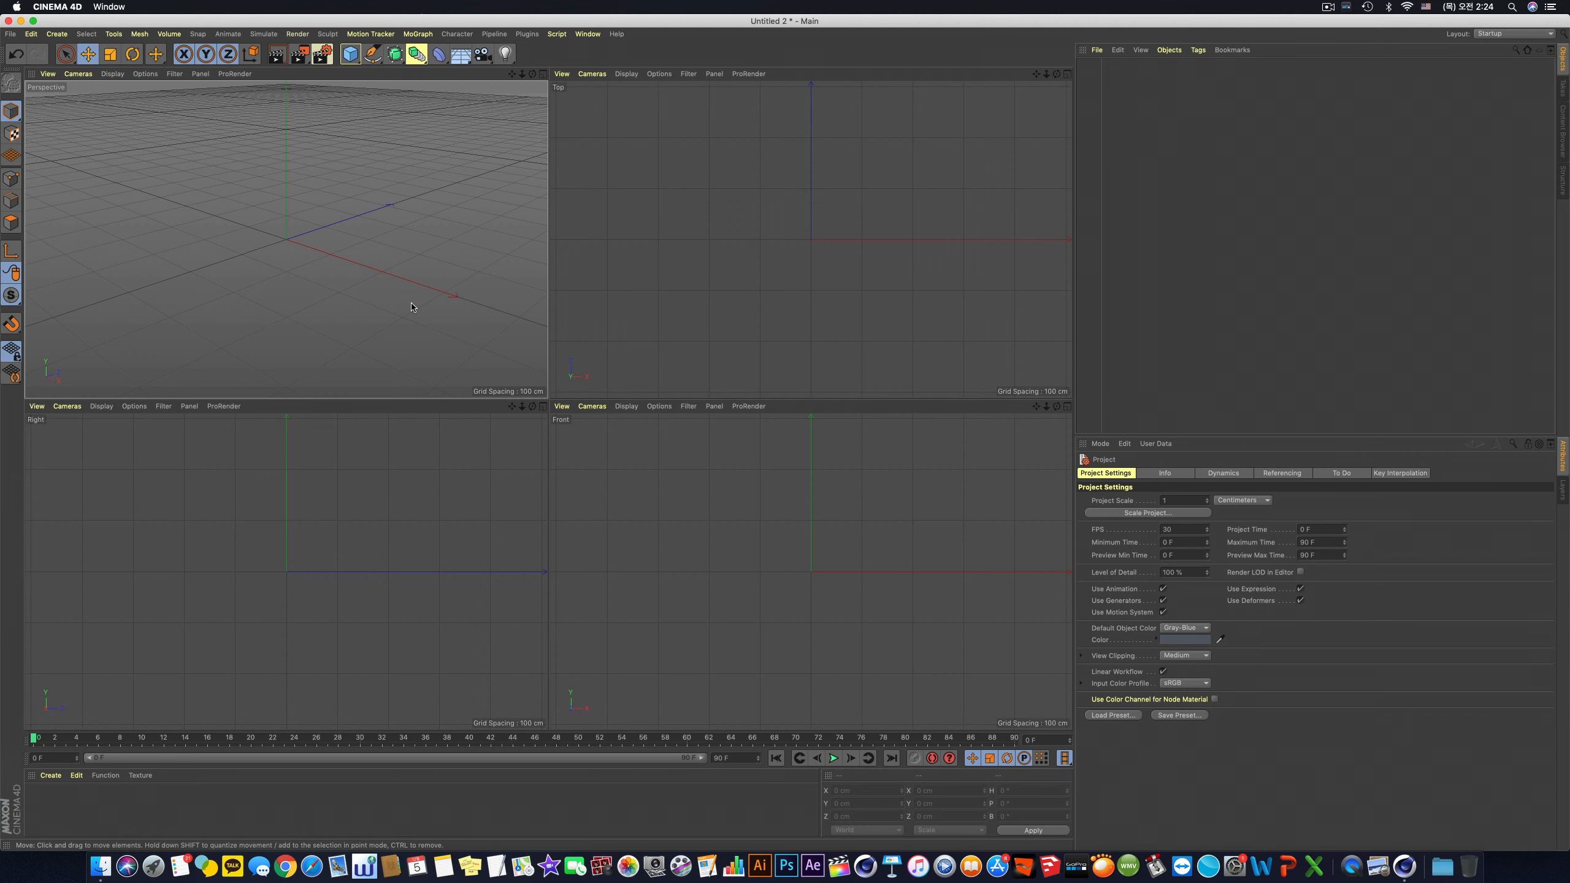
middle_click(410, 293)
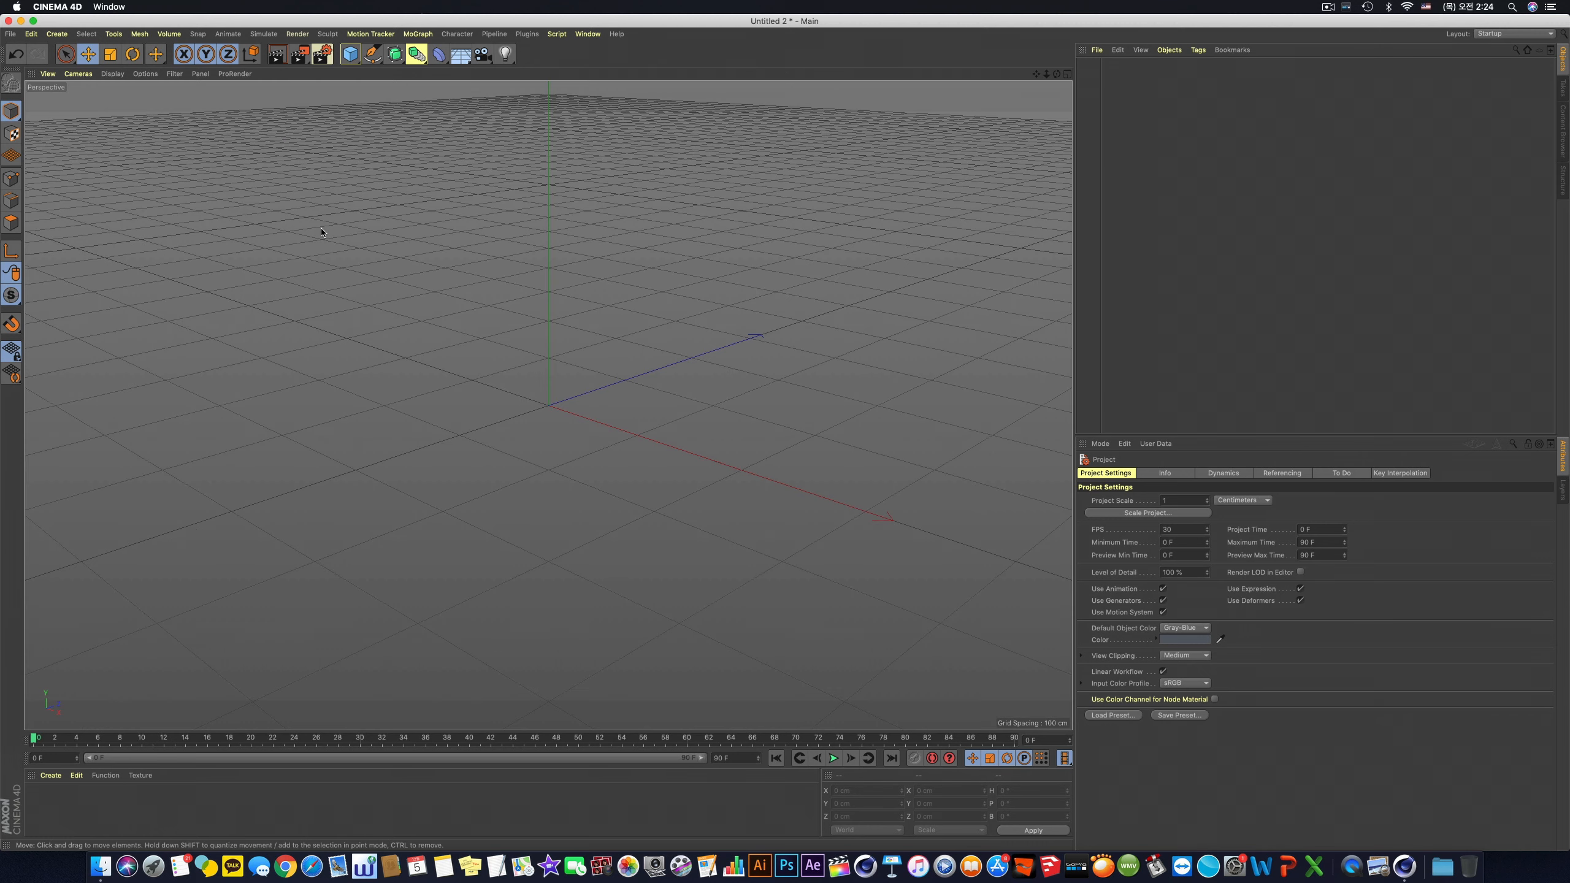
middle_click(141, 98)
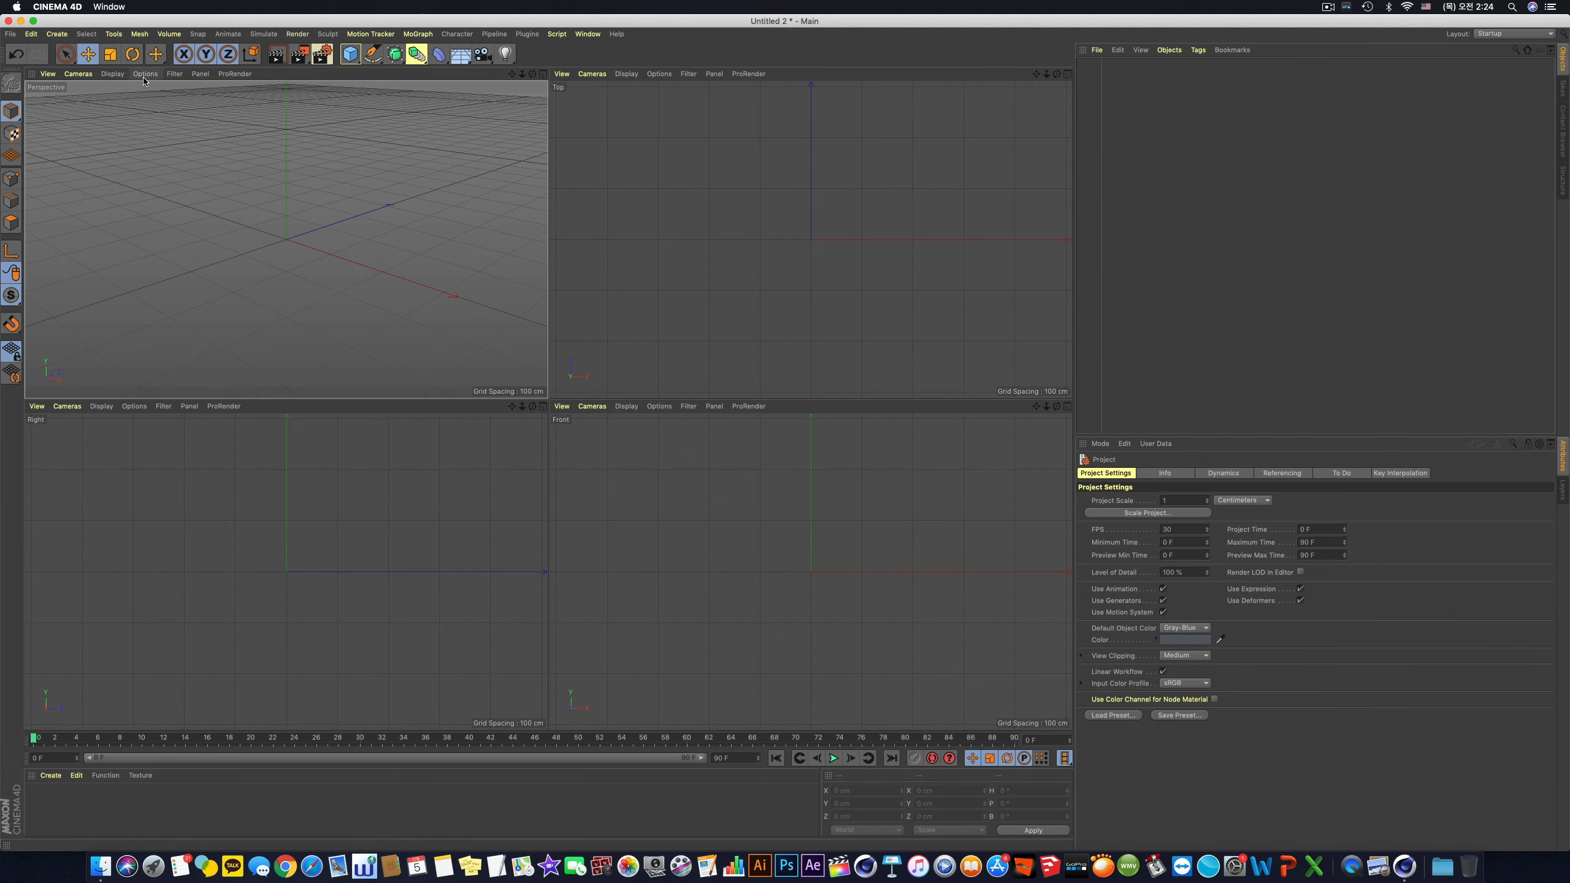
click(145, 74)
click(204, 379)
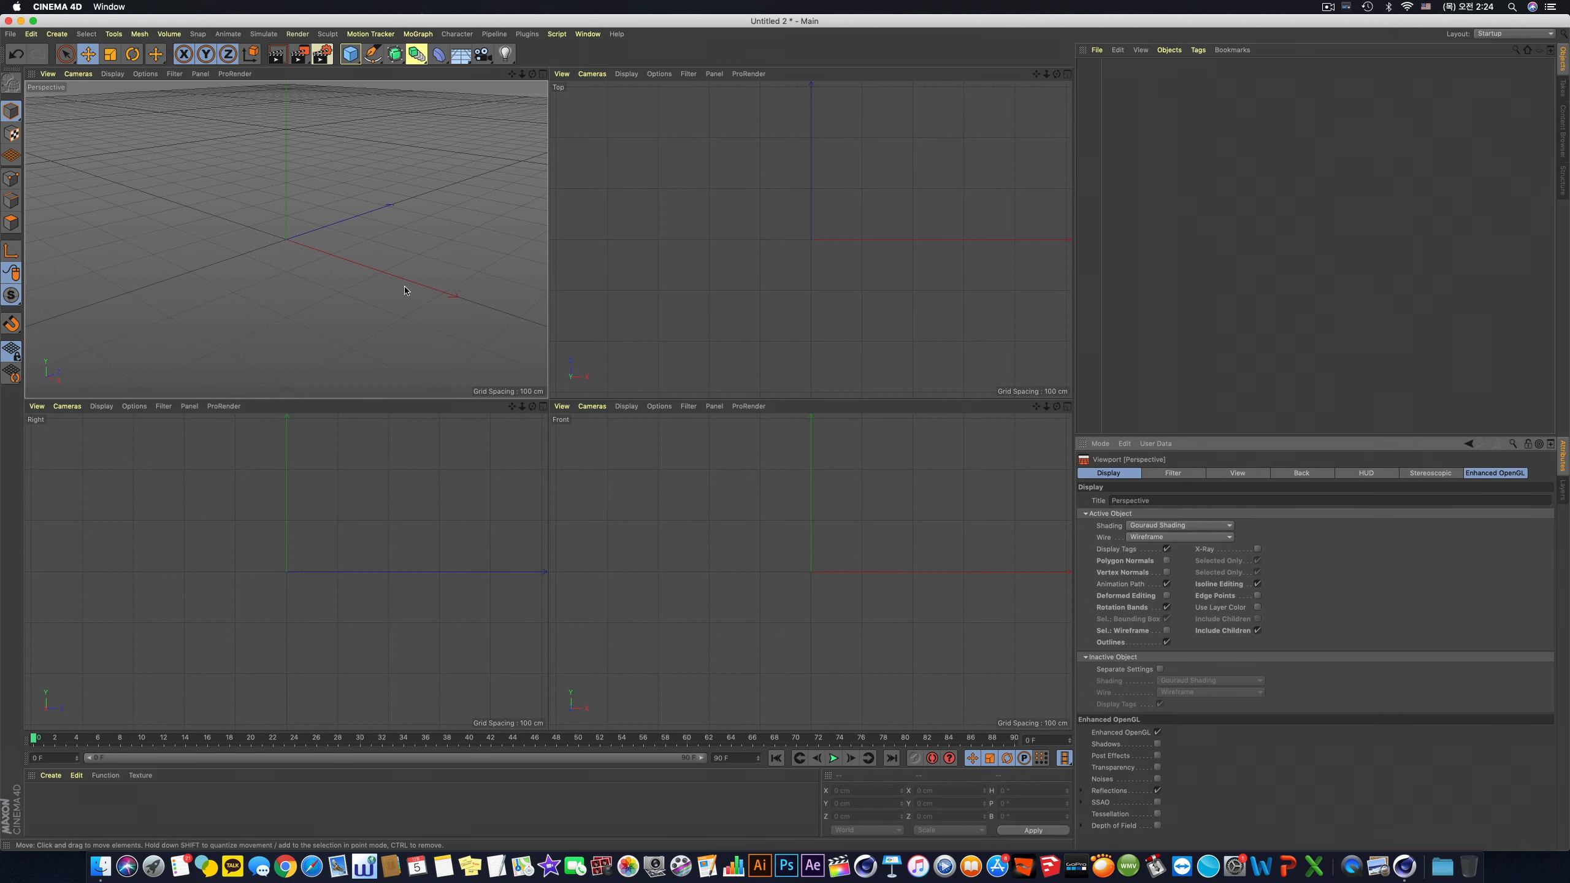
Step: Set the render output size to 1920 x 1080 pixels and the frame rate to 29.97
click(322, 54)
click(555, 100)
text(1920)
key(Tab)
text(1080)
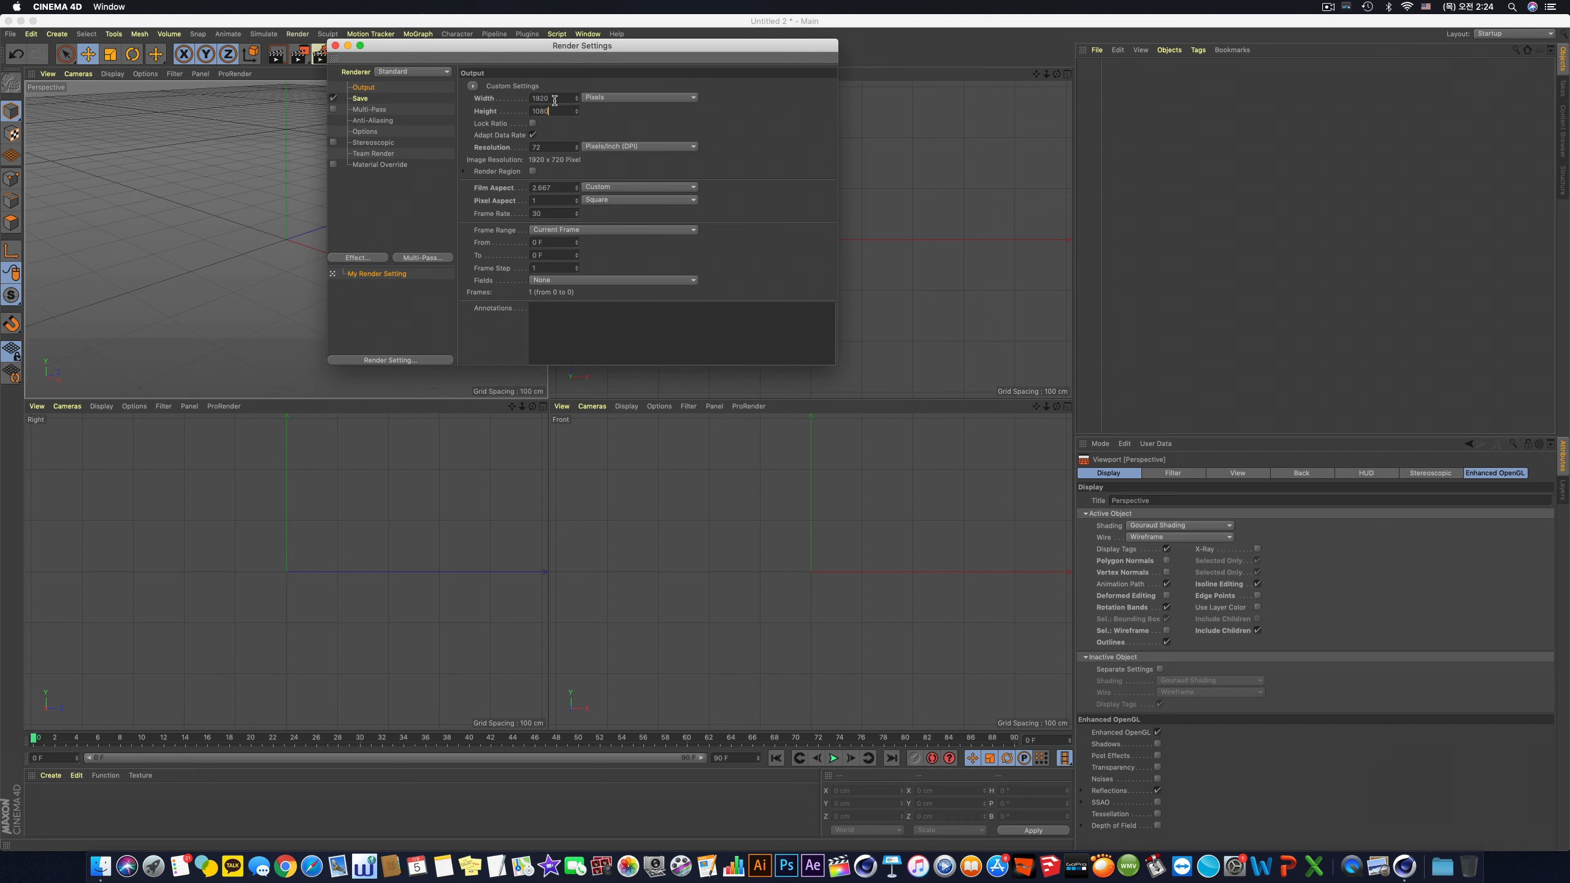
key(Tab)
click(559, 213)
text(29.97)
key(Return)
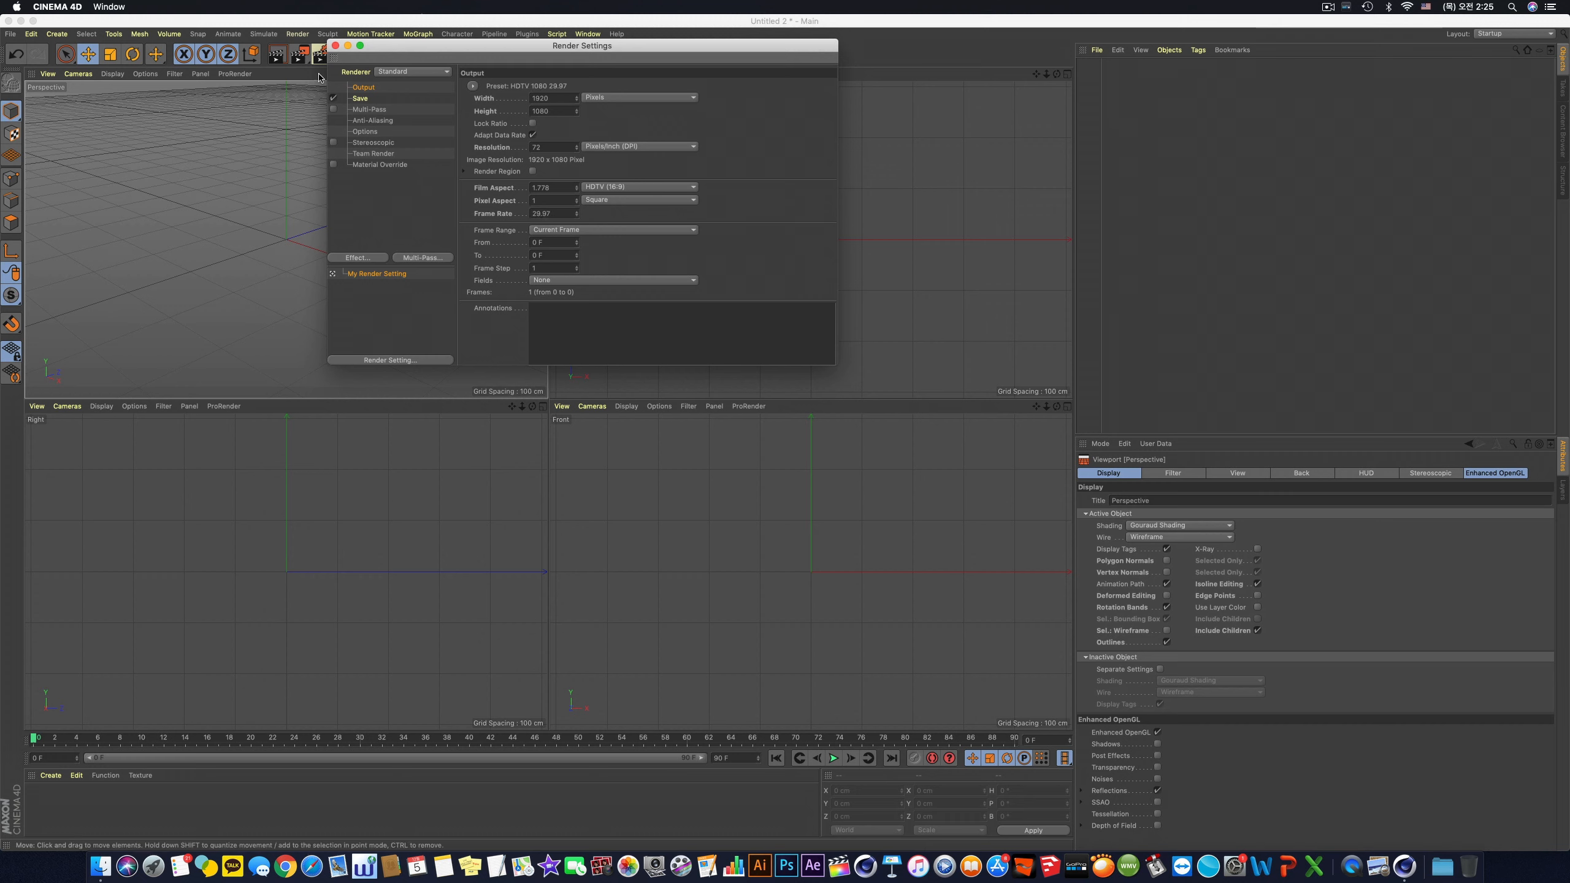
Step: Set the render anti-aliasing to Best
click(372, 120)
click(591, 85)
click(572, 124)
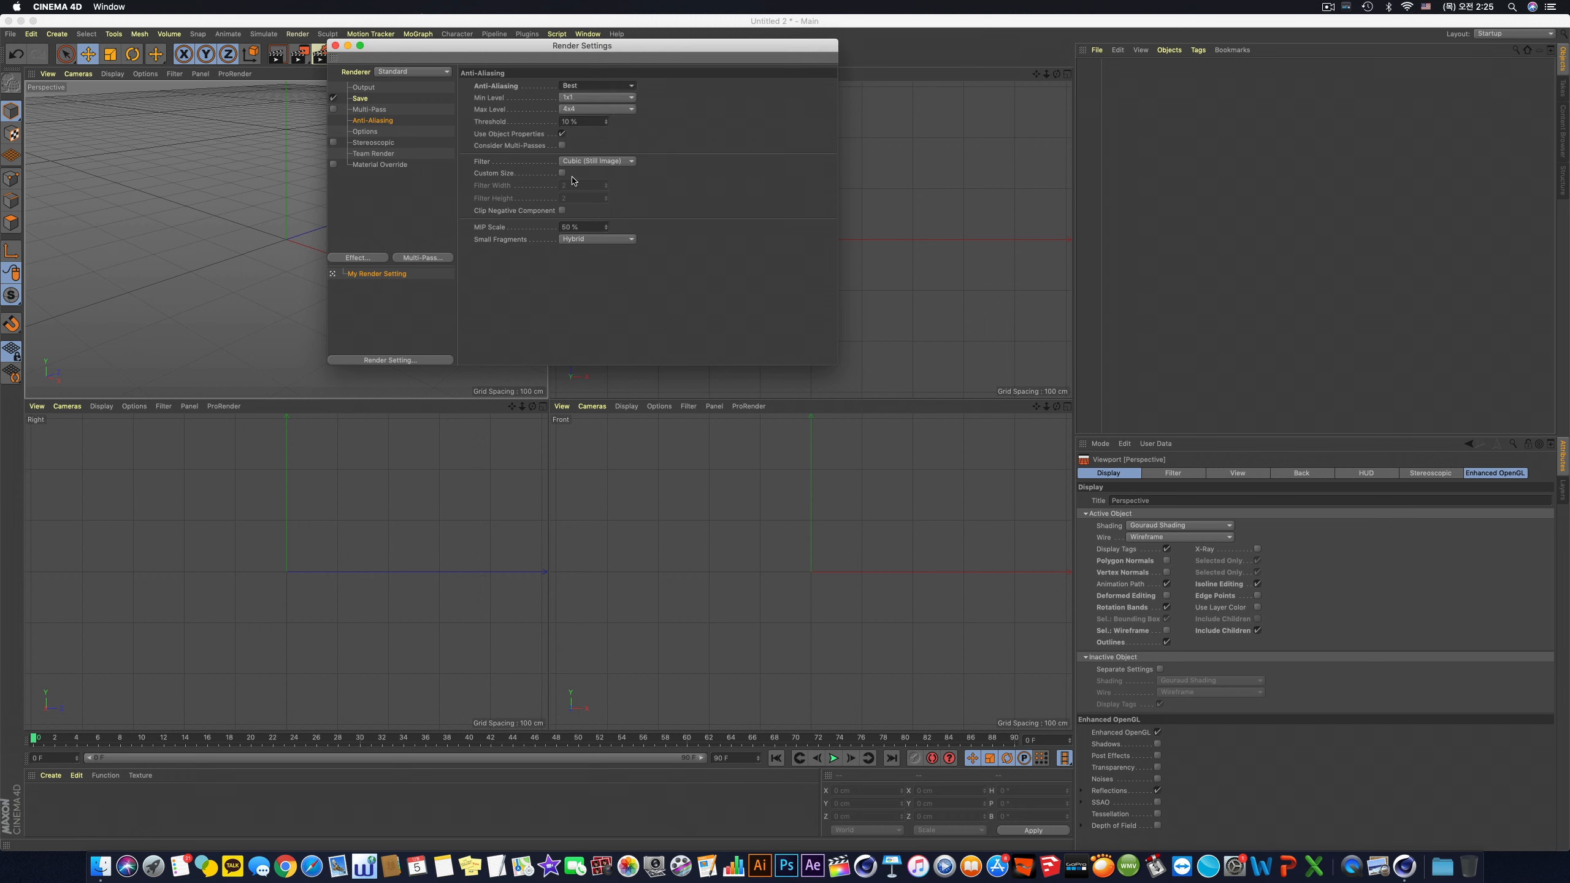
Step: Set the render's save format to TGA with Alpha Channel and Straight Alpha enabled, and close the render settings
click(366, 131)
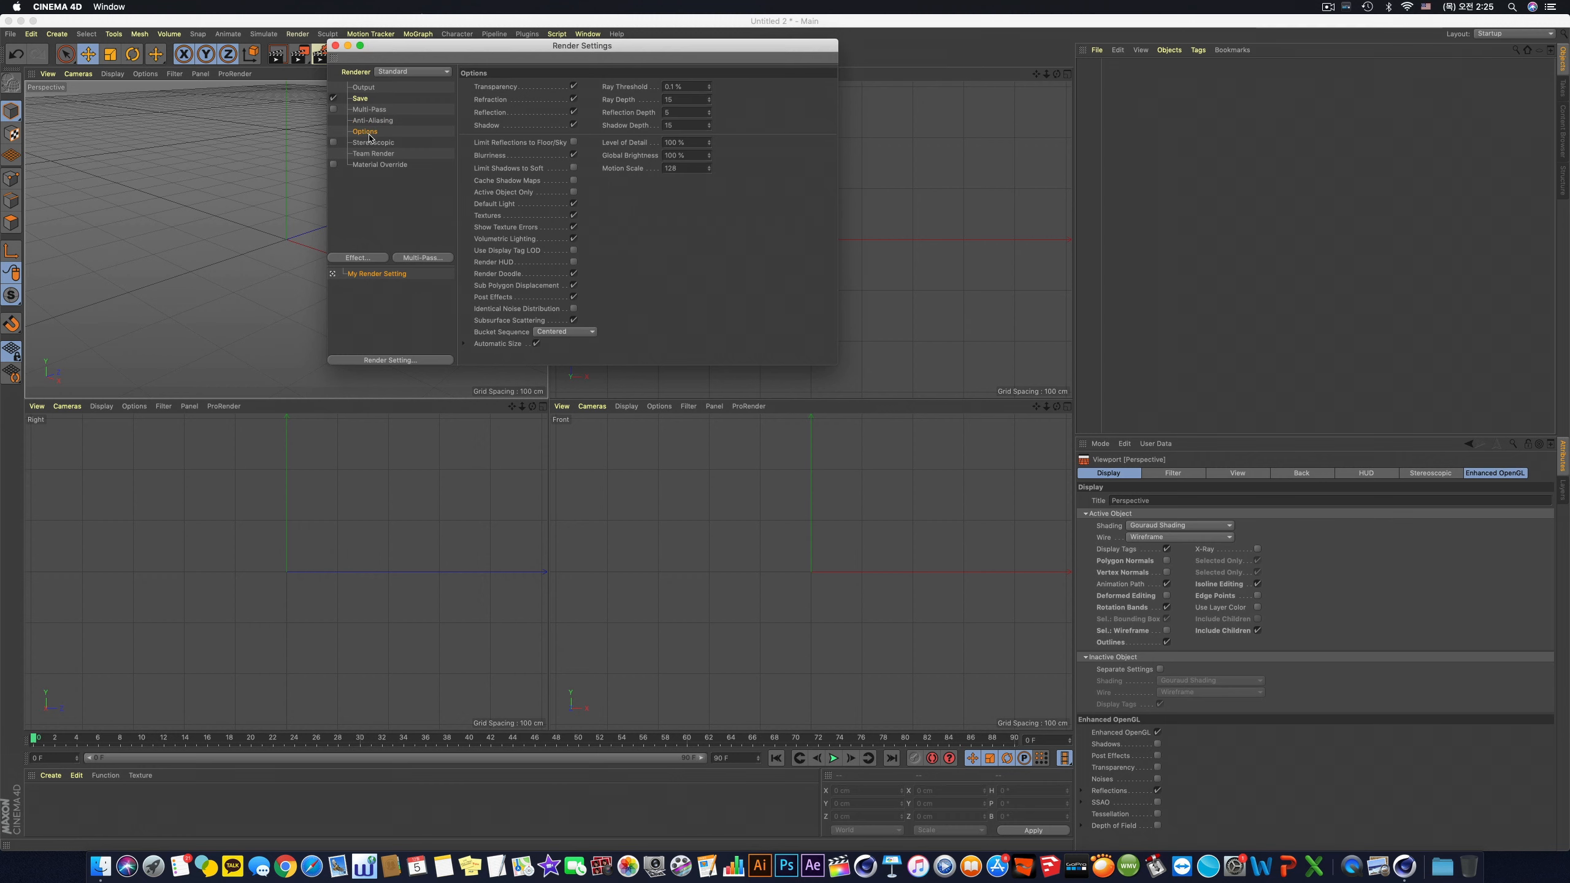
click(394, 101)
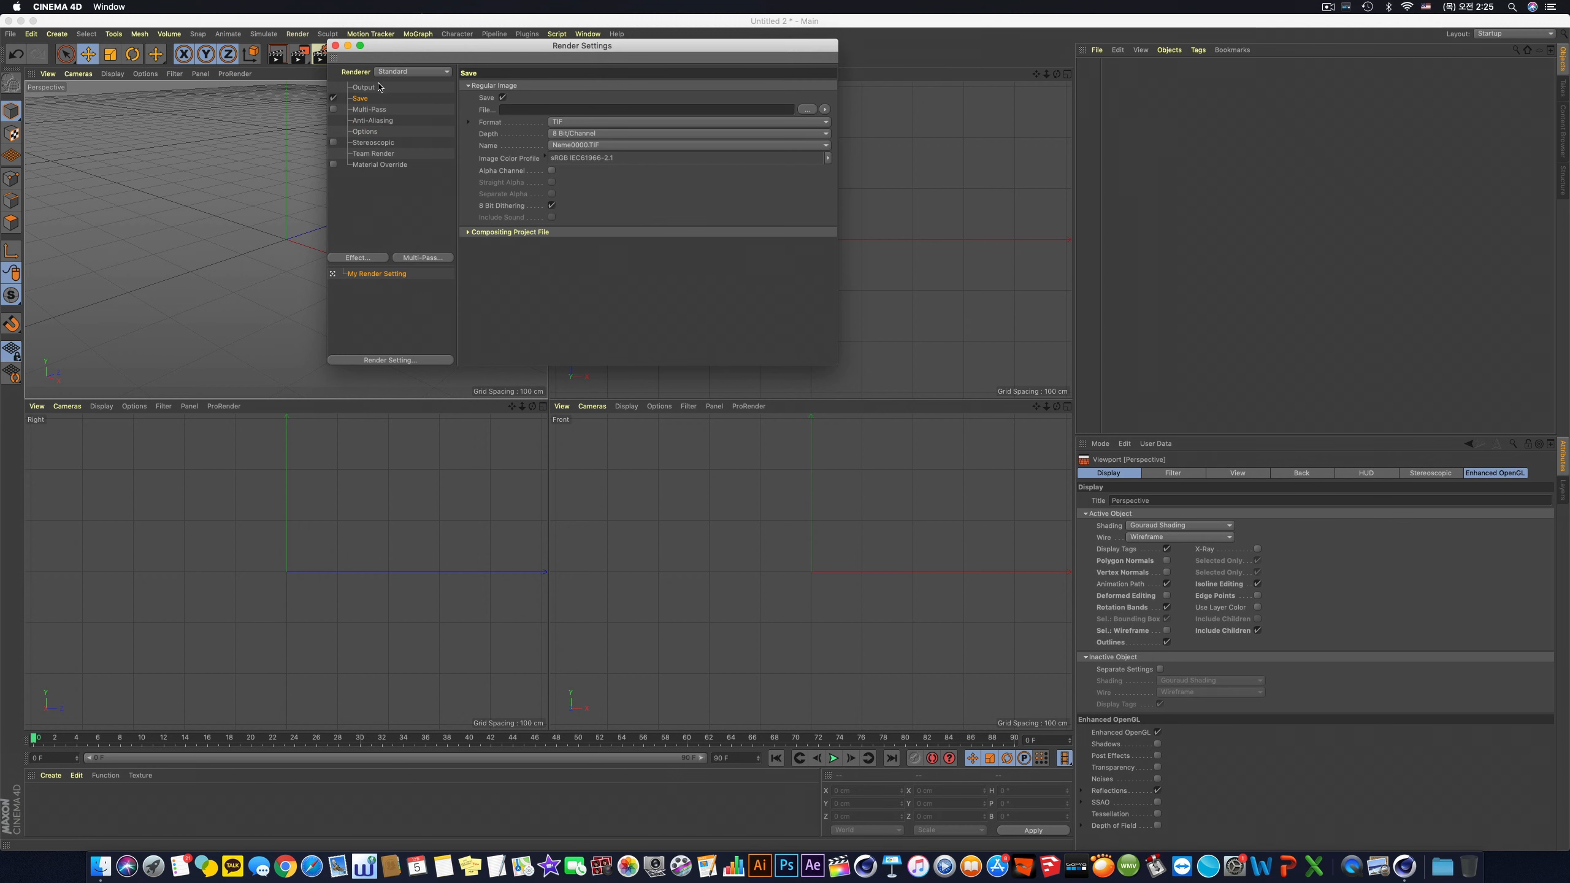
click(380, 87)
click(372, 109)
click(365, 99)
click(575, 122)
click(587, 252)
click(575, 122)
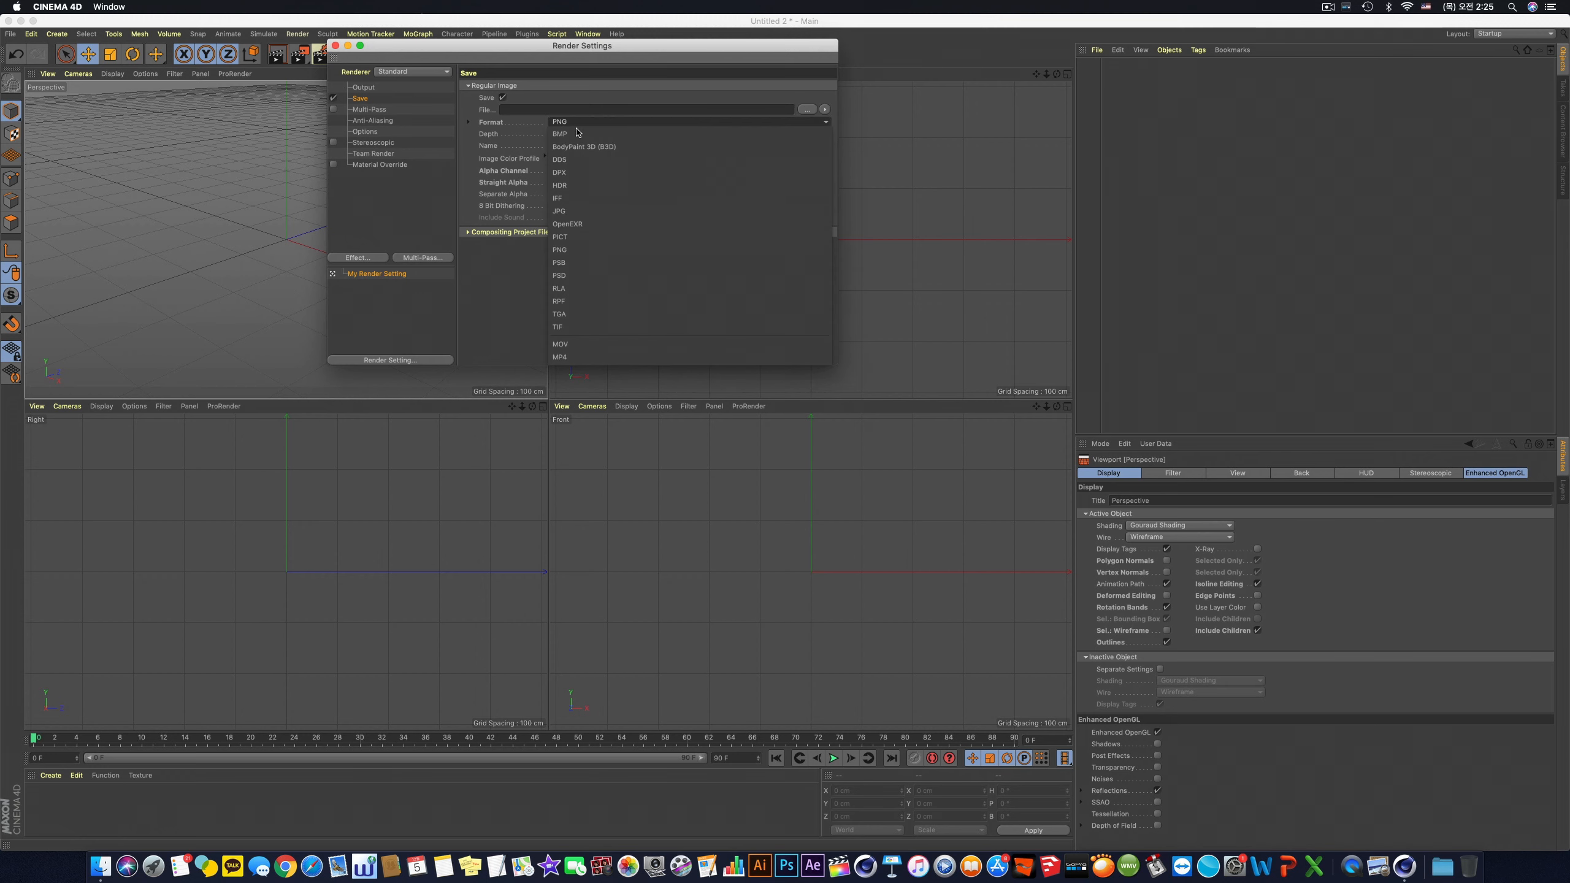
click(584, 314)
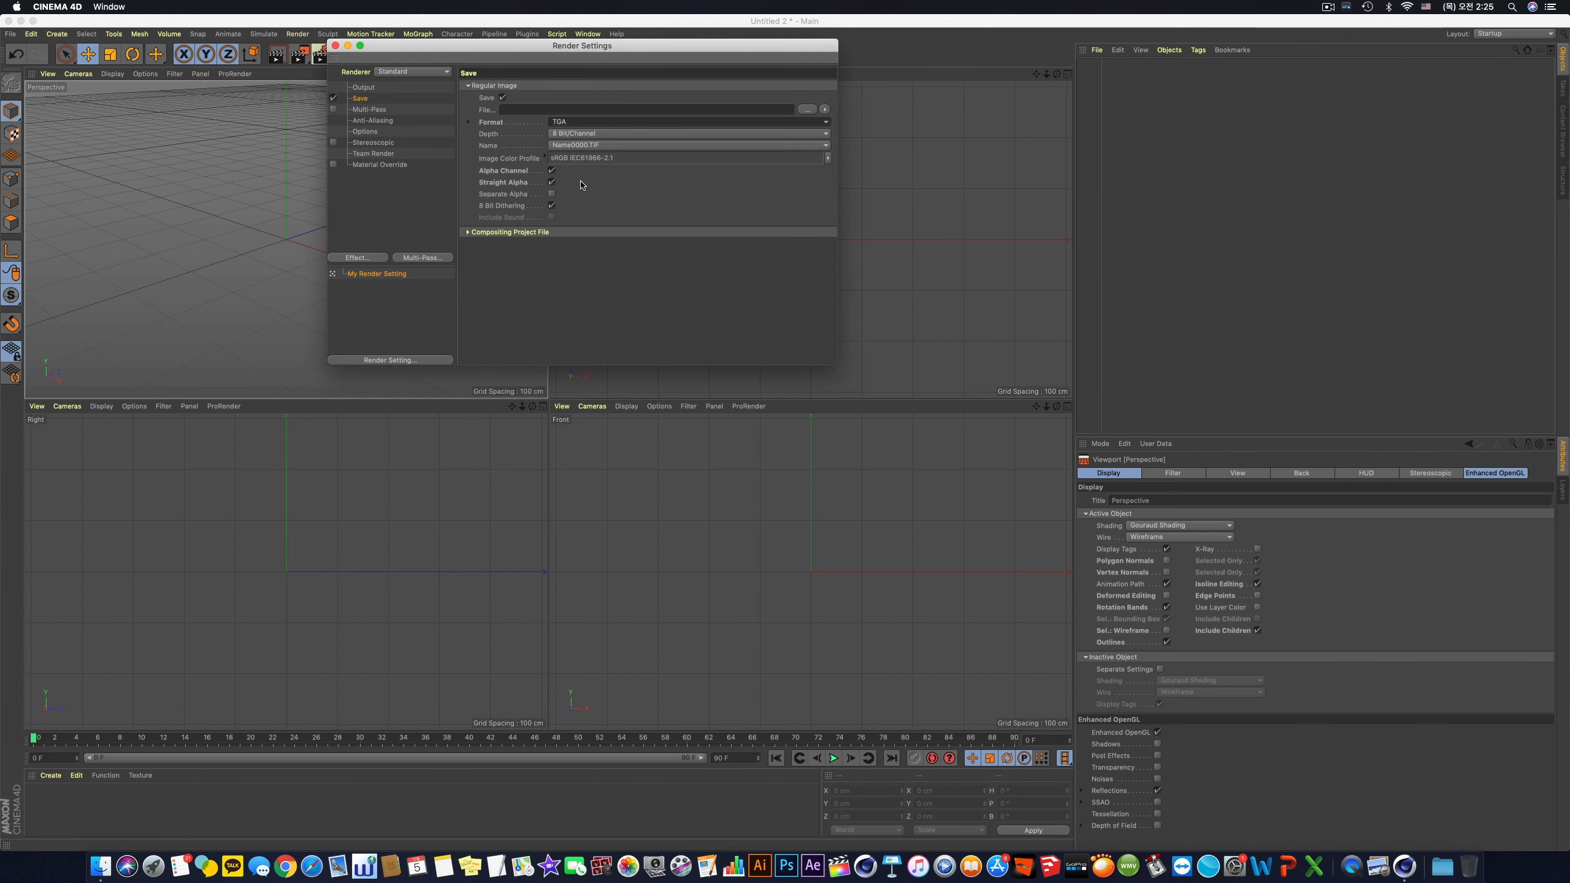
click(335, 45)
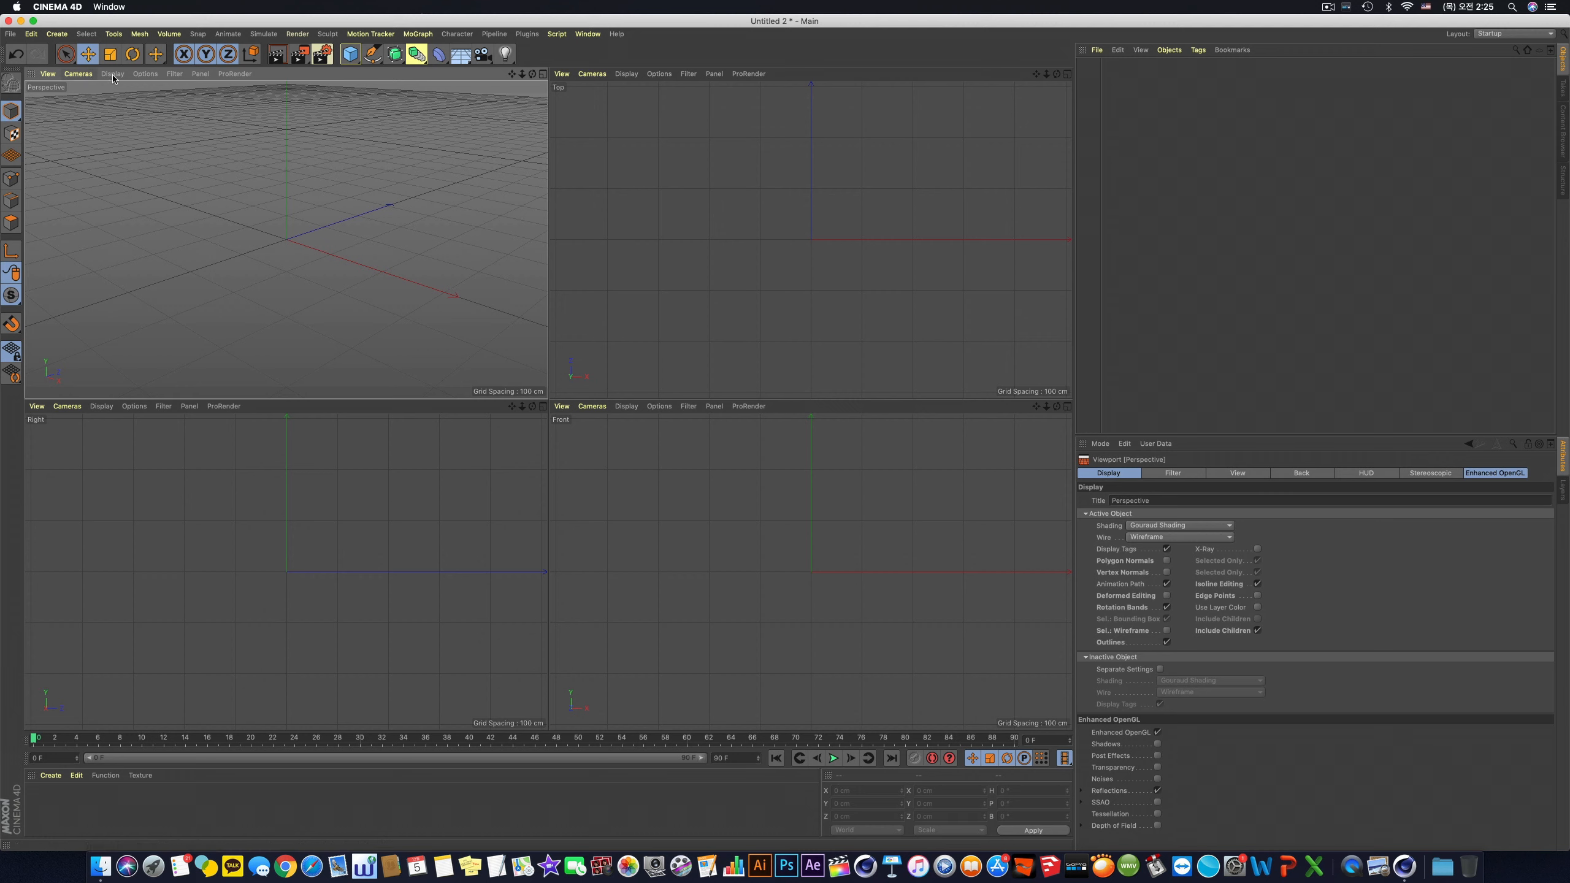
Step: Set the tinted border opacity of the perspective viewport to 80% and maximize that view
click(174, 74)
mouse_move(145, 74)
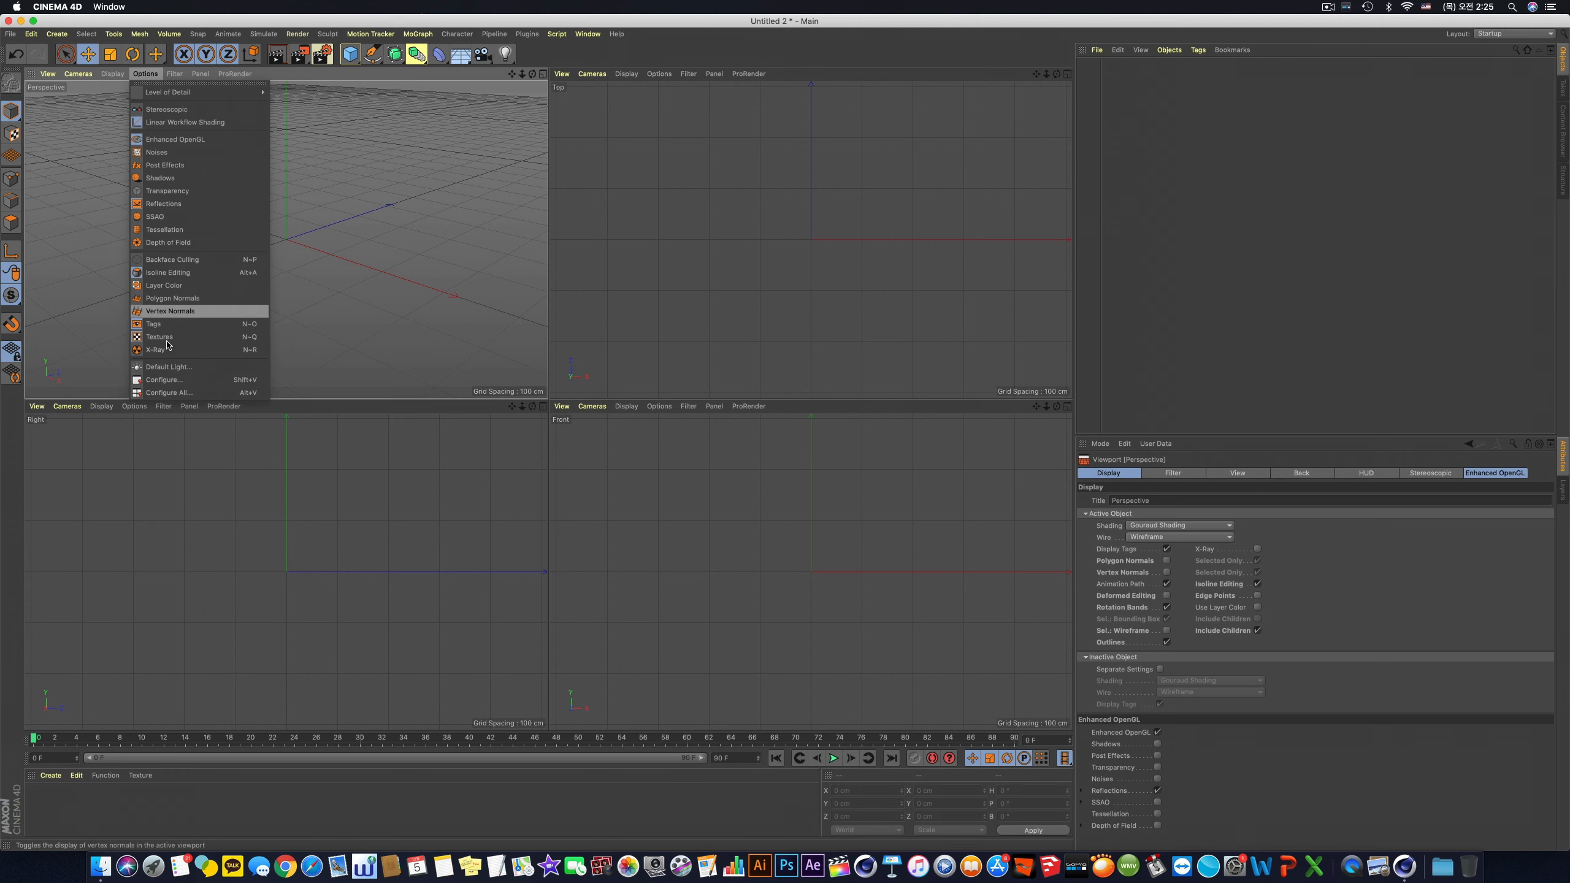
click(169, 379)
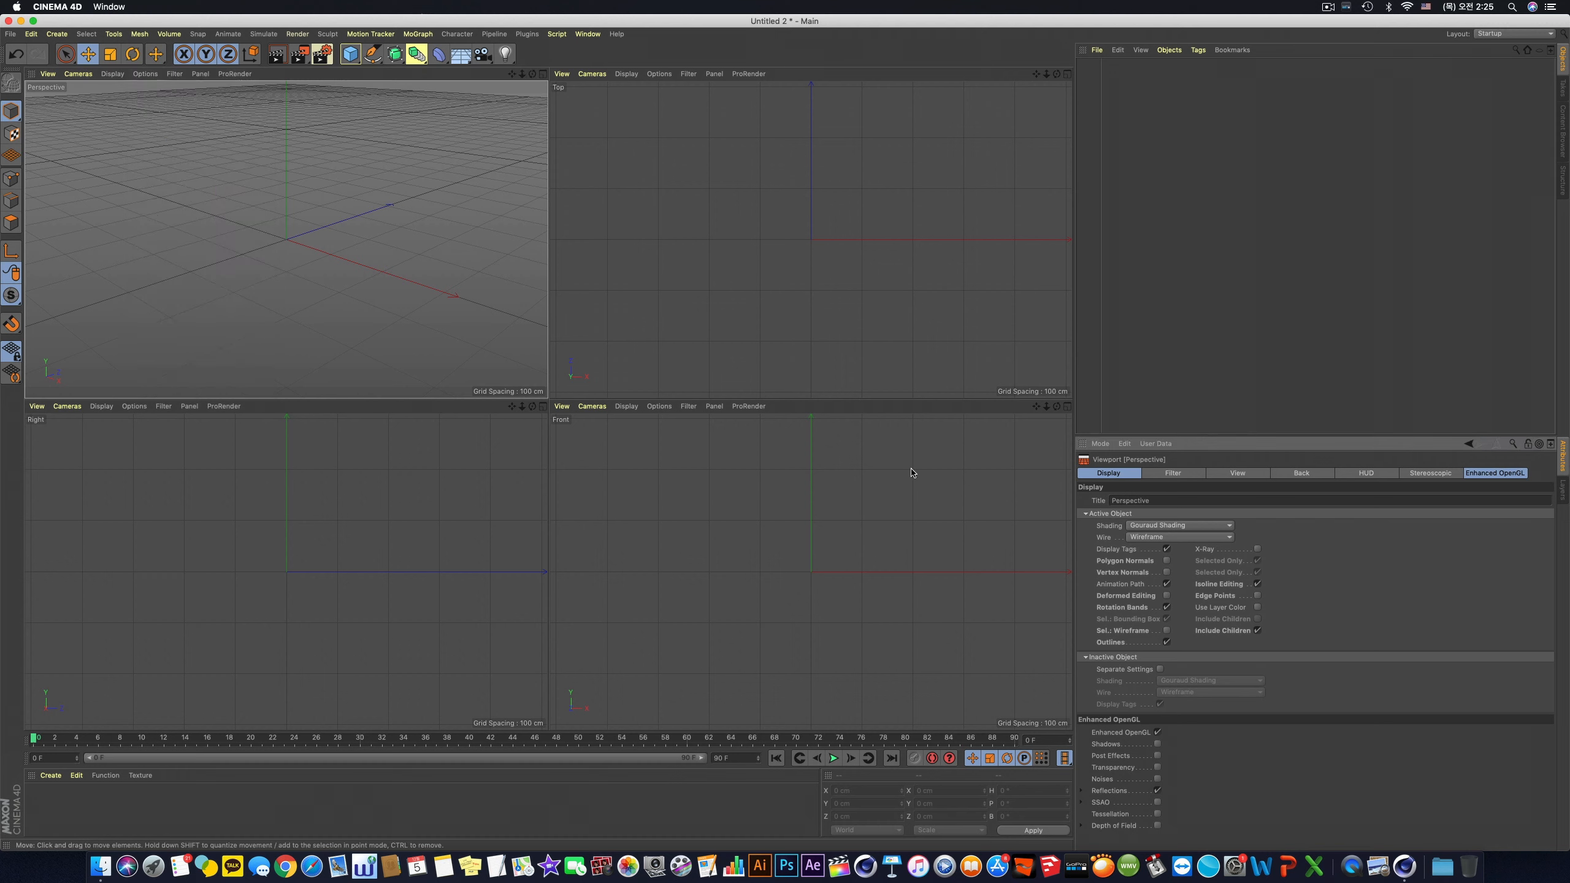
click(1239, 473)
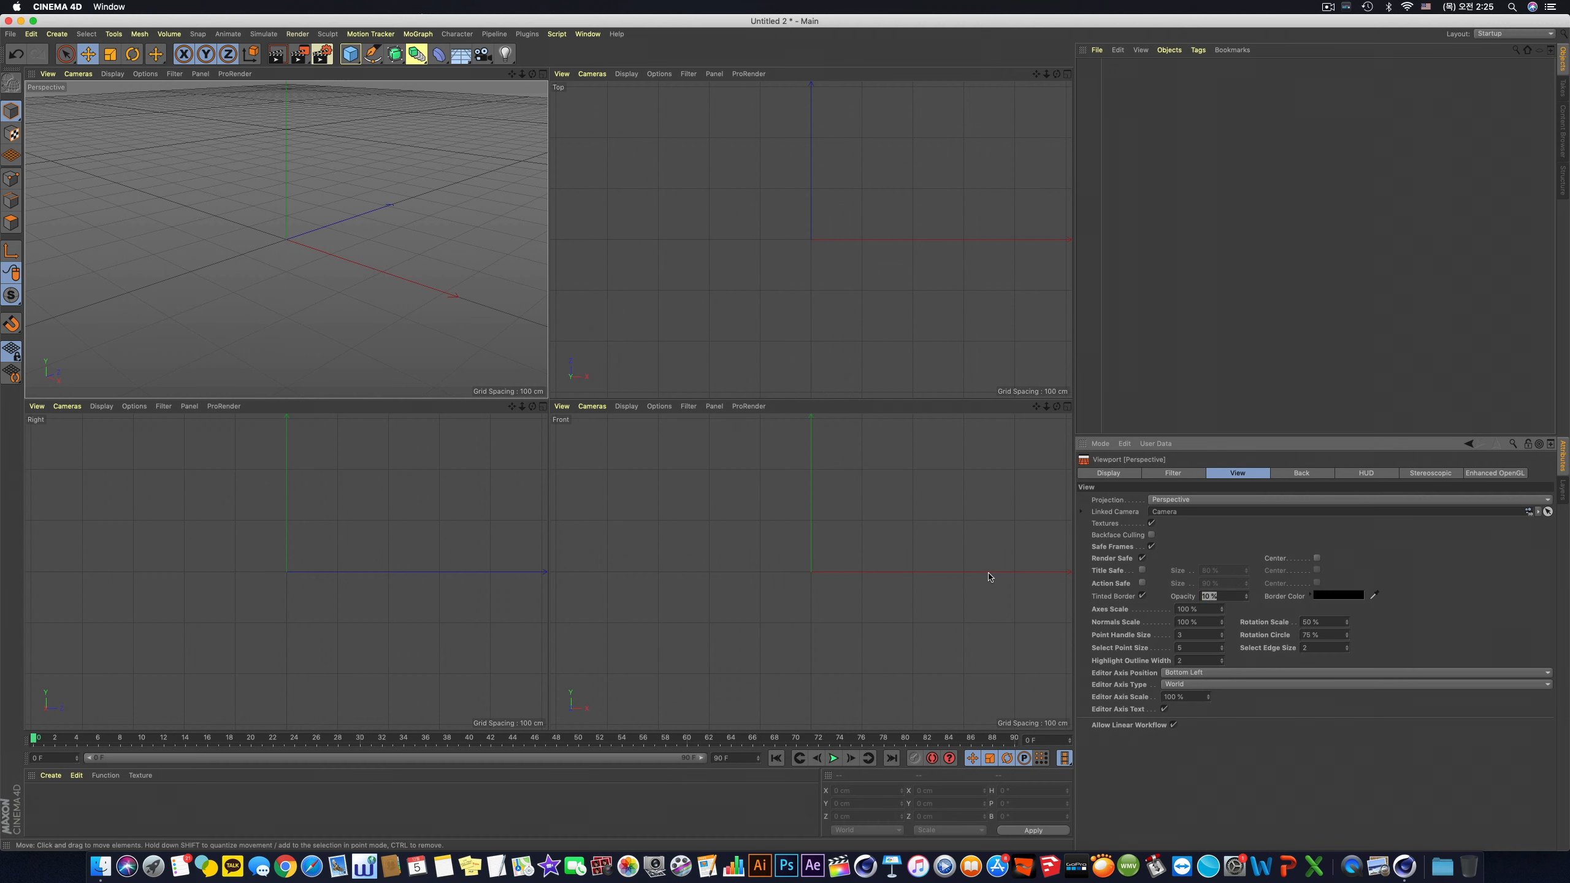
text(80)
key(Return)
middle_click(418, 293)
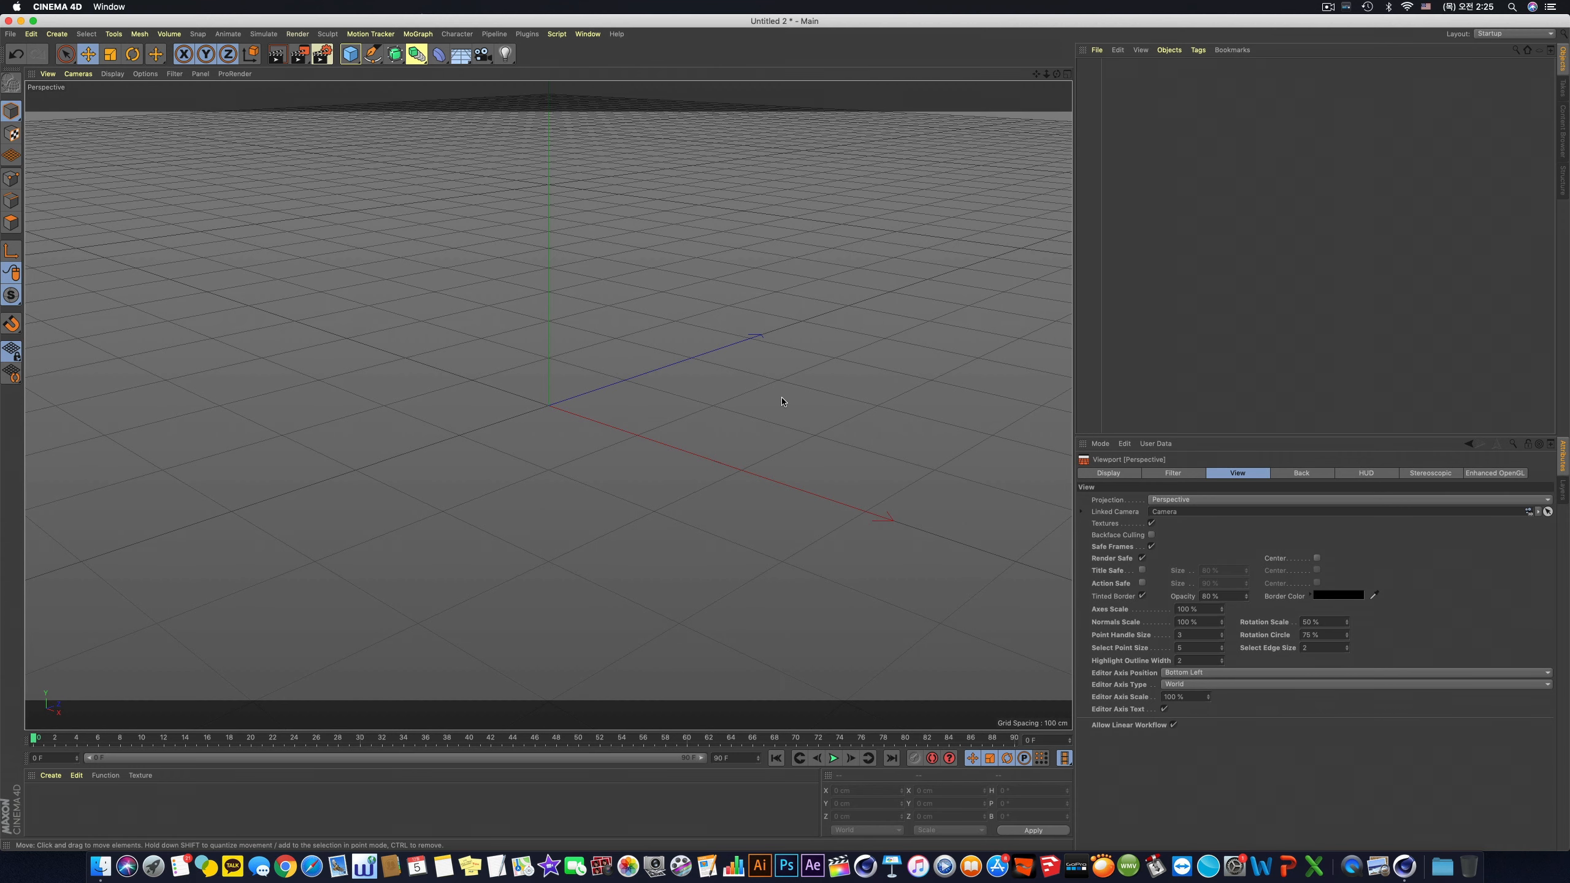
Step: Try out the Title Safe and Action Safe frames in the perspective viewport, and turn both off again
click(1142, 570)
click(1142, 583)
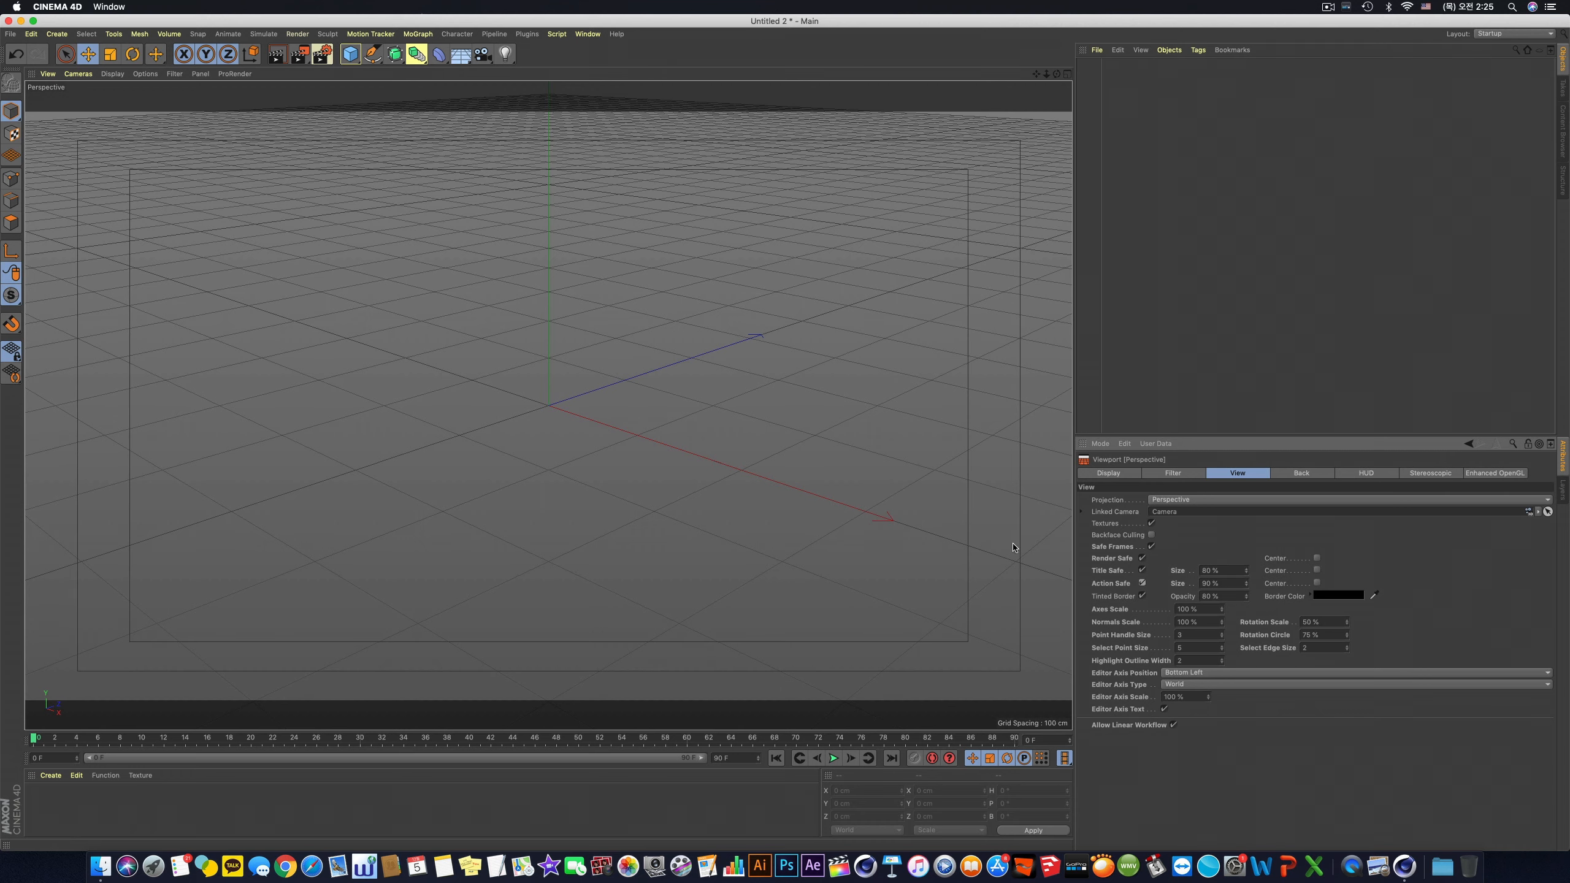
middle_click(488, 342)
middle_click(330, 264)
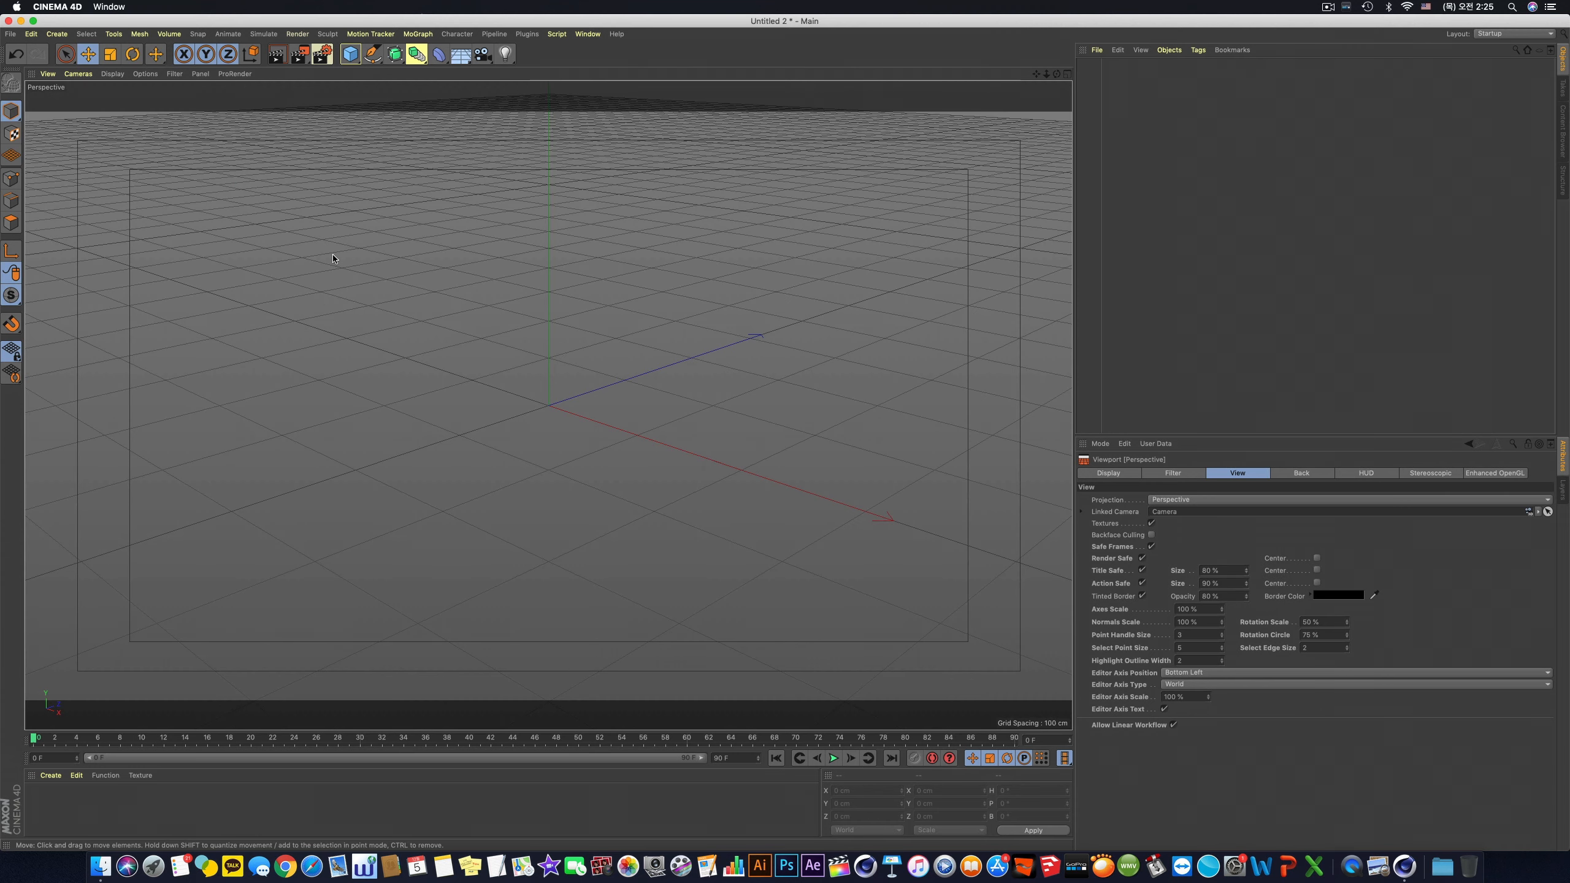
click(1142, 571)
click(1143, 584)
click(1143, 583)
click(1143, 584)
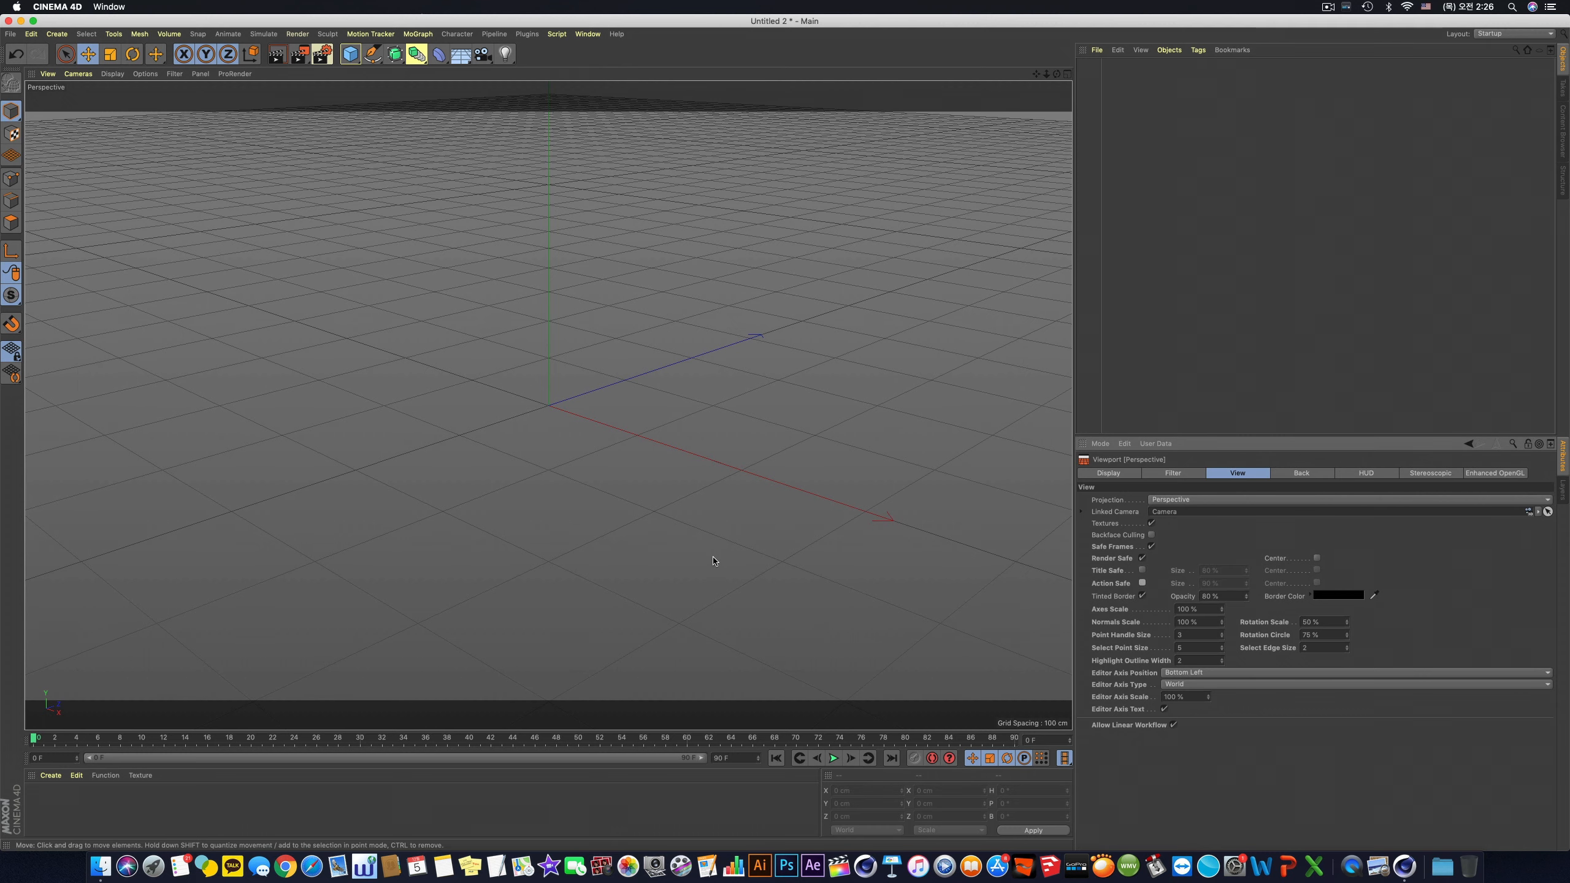
middle_click(554, 454)
middle_click(271, 231)
Step: Add a Floor object and a Background object to the scene, and render the perspective view as a preview
click(461, 54)
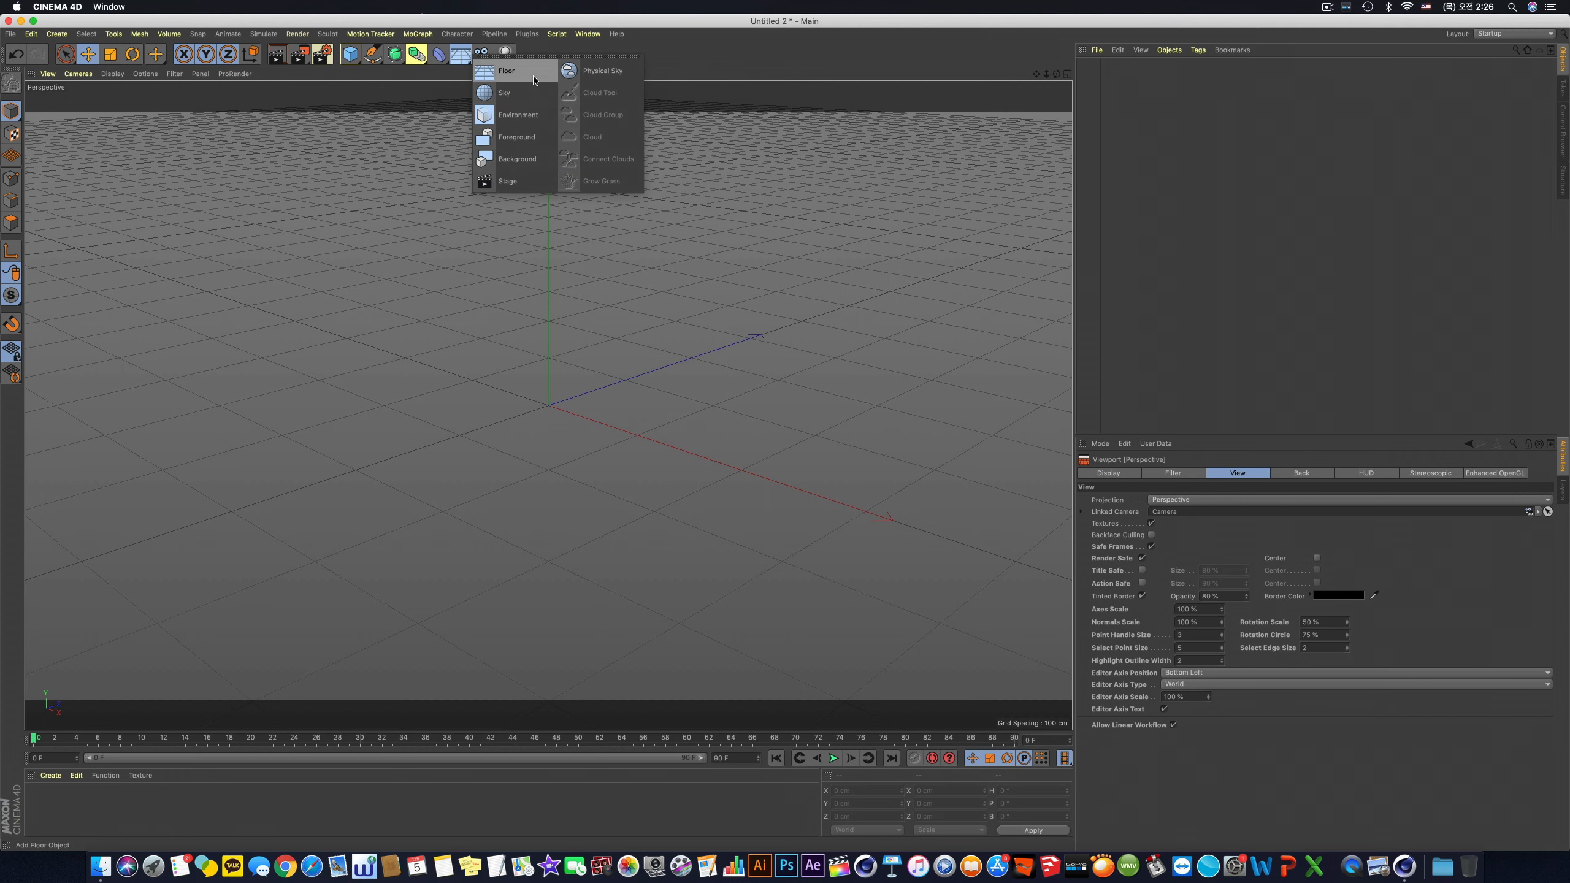
click(512, 71)
alt+drag(554, 303, 625, 296)
alt+middle_drag(625, 297, 550, 365)
alt+right_drag(550, 365, 547, 403)
alt+middle_drag(620, 355, 581, 375)
click(473, 63)
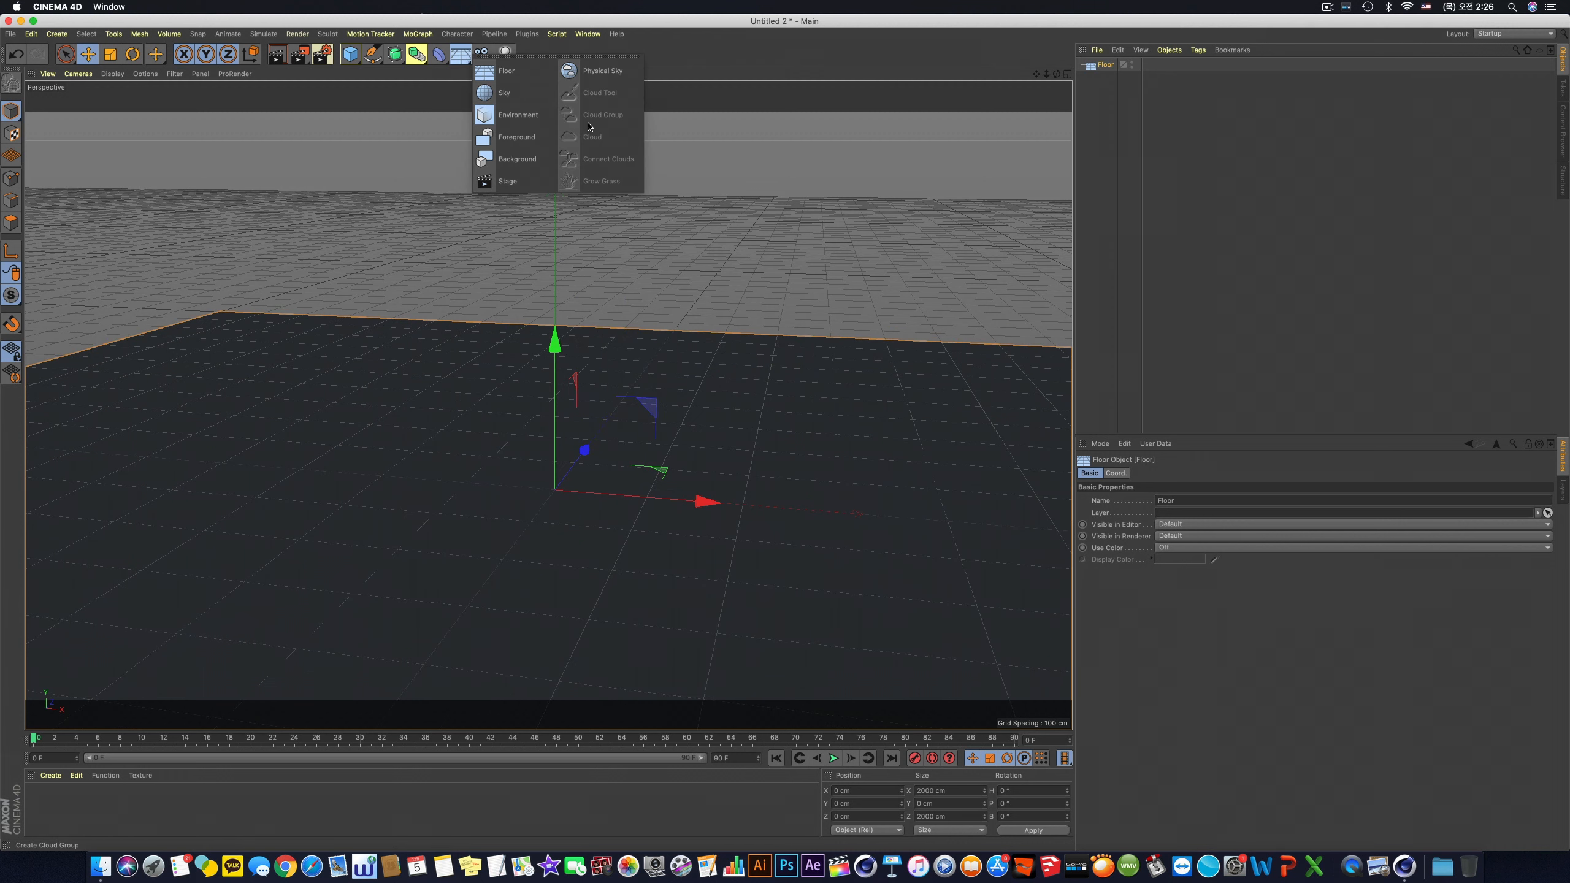
click(474, 159)
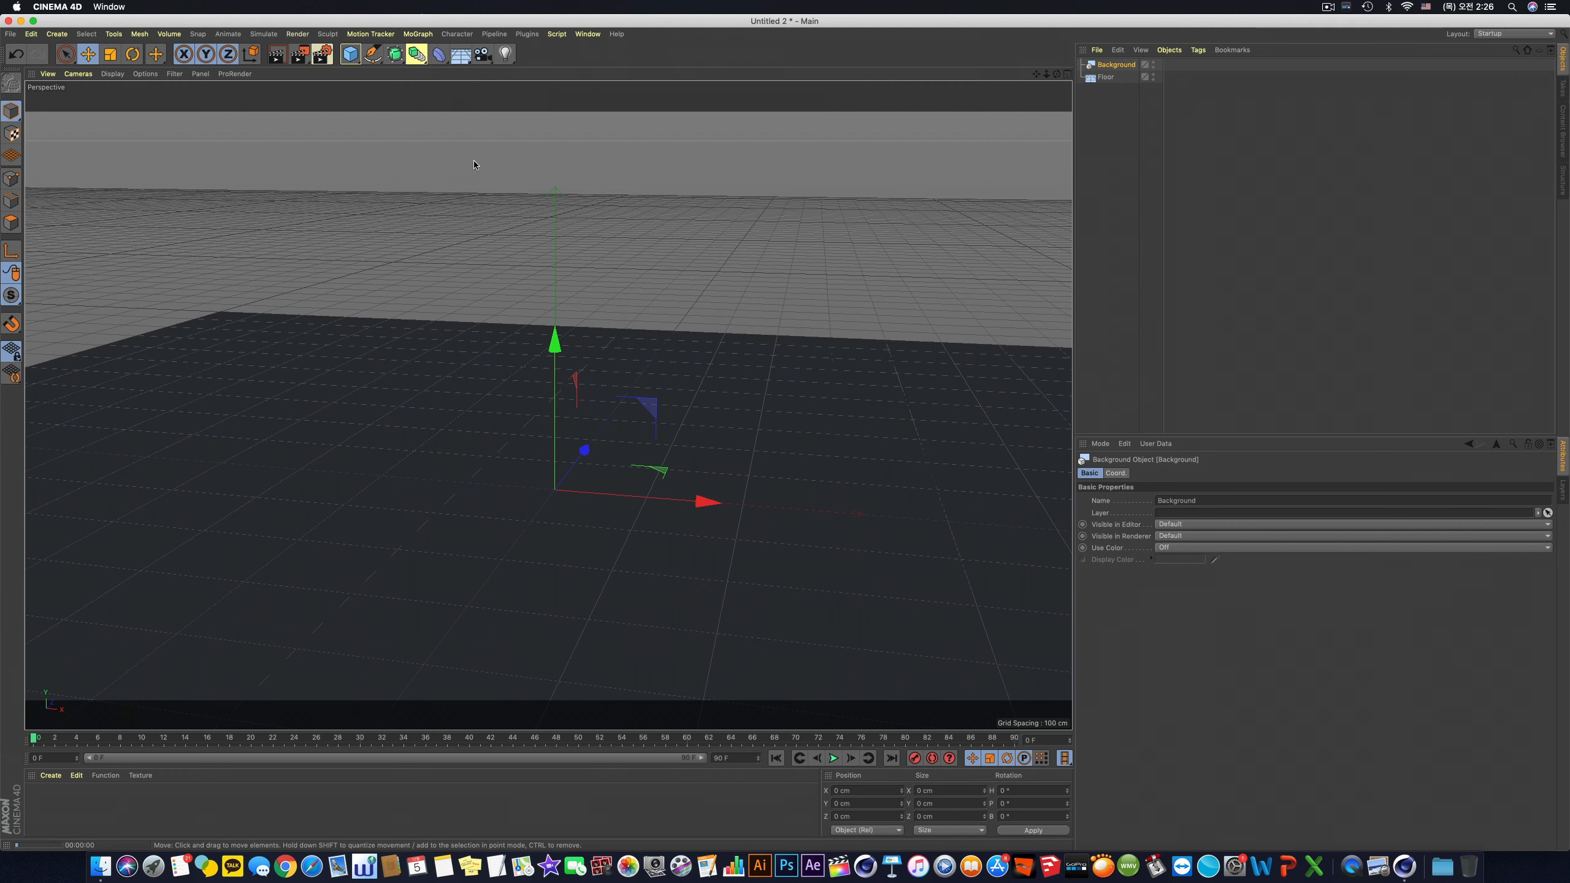
key(super+r)
Step: Create a single new material named Scene Mat and apply it to both the Floor and the Background
click(186, 824)
double_click(186, 824)
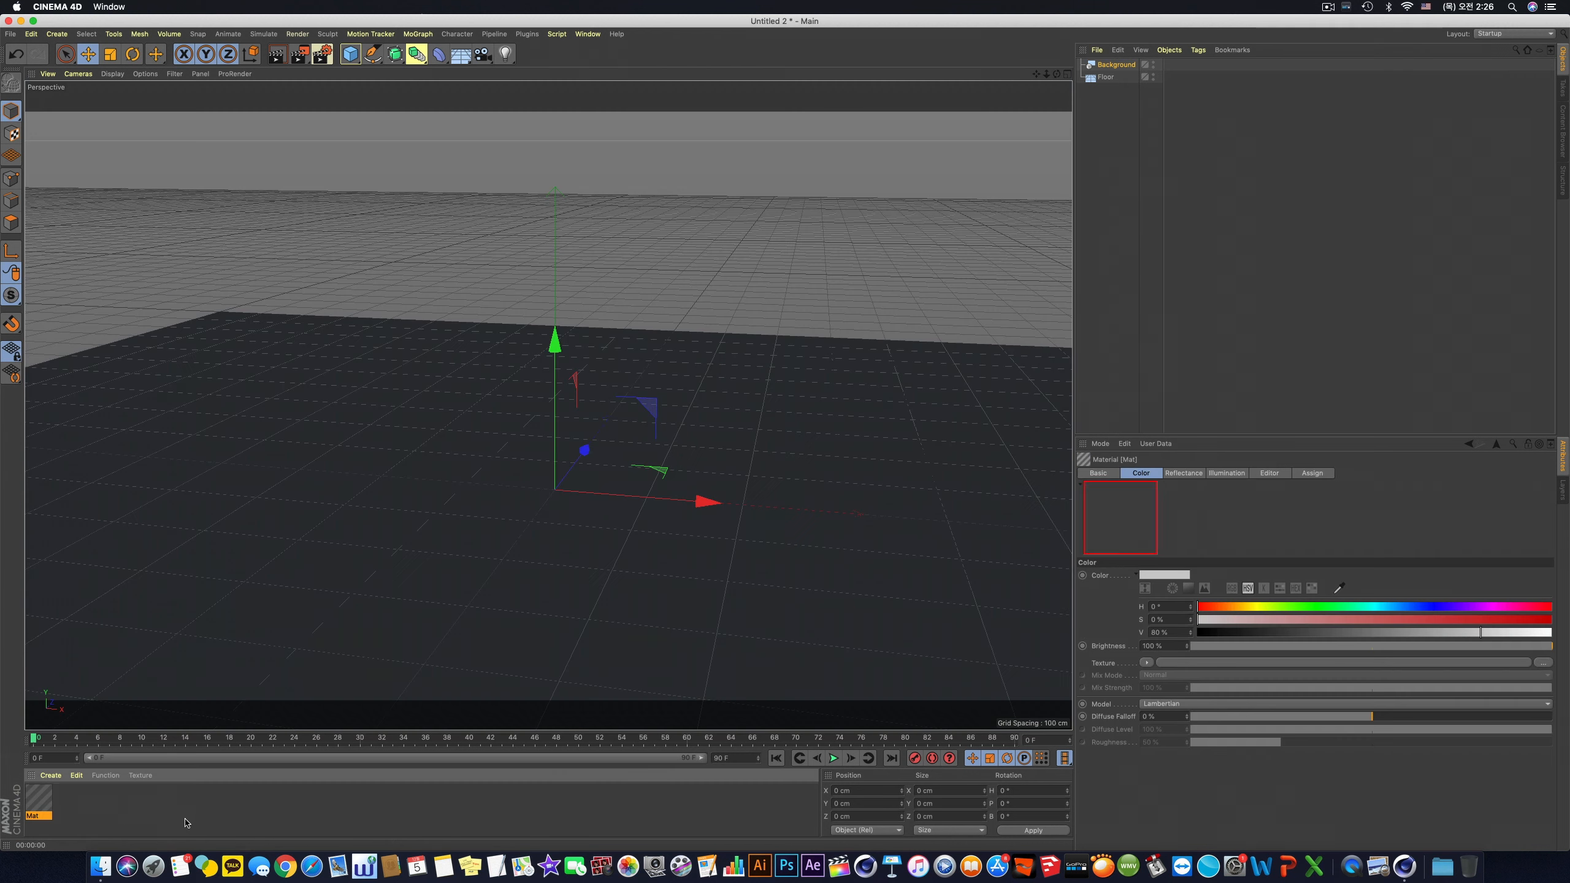
double_click(127, 814)
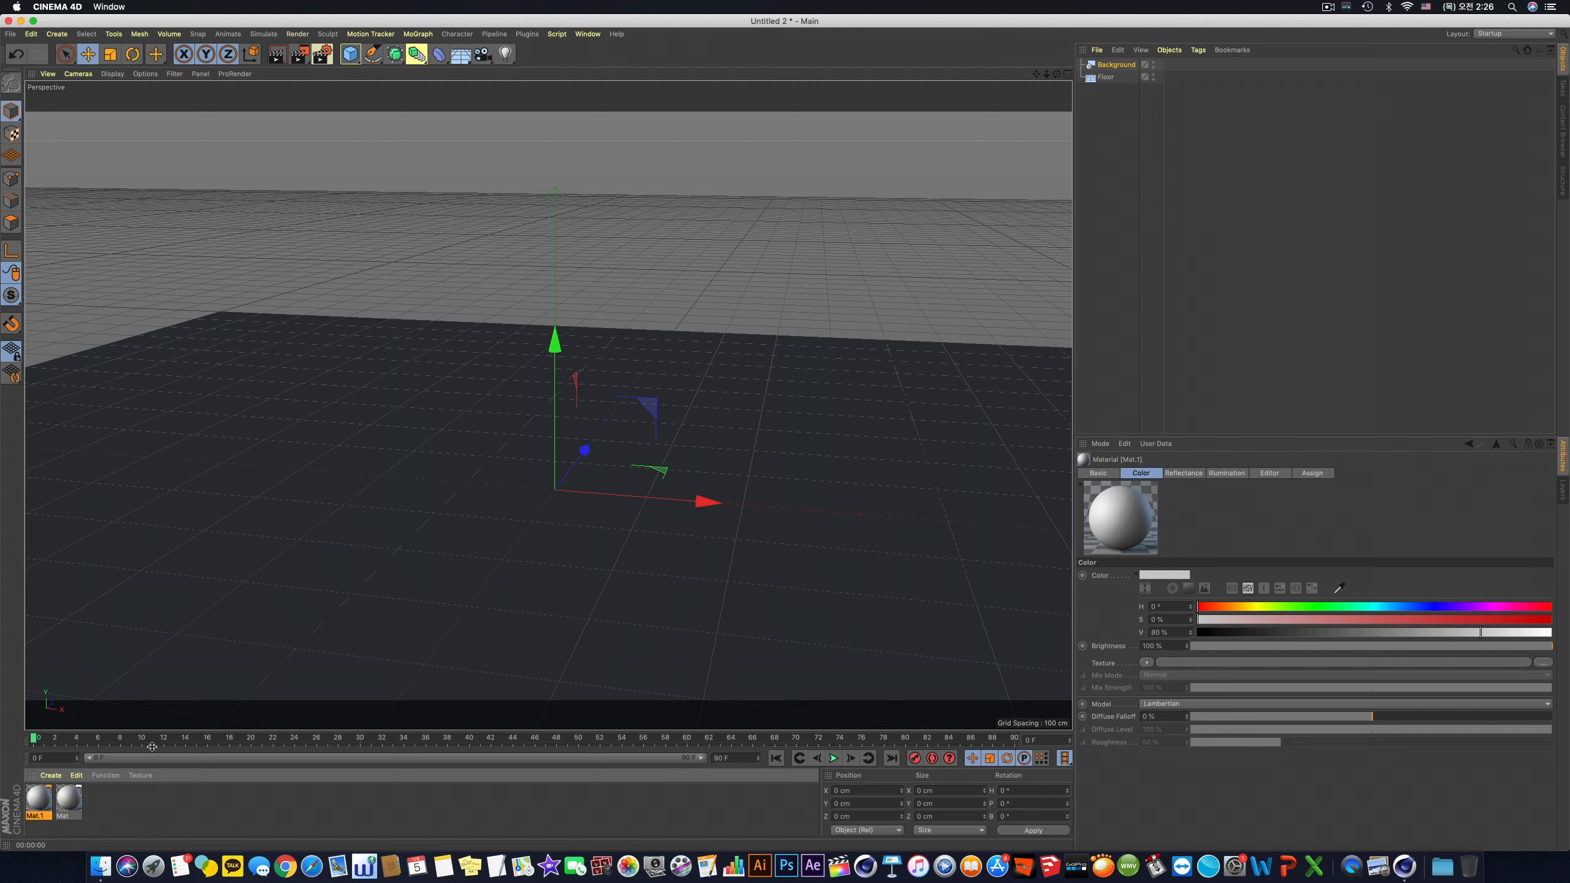
key(Delete)
double_click(45, 816)
text(Scene)
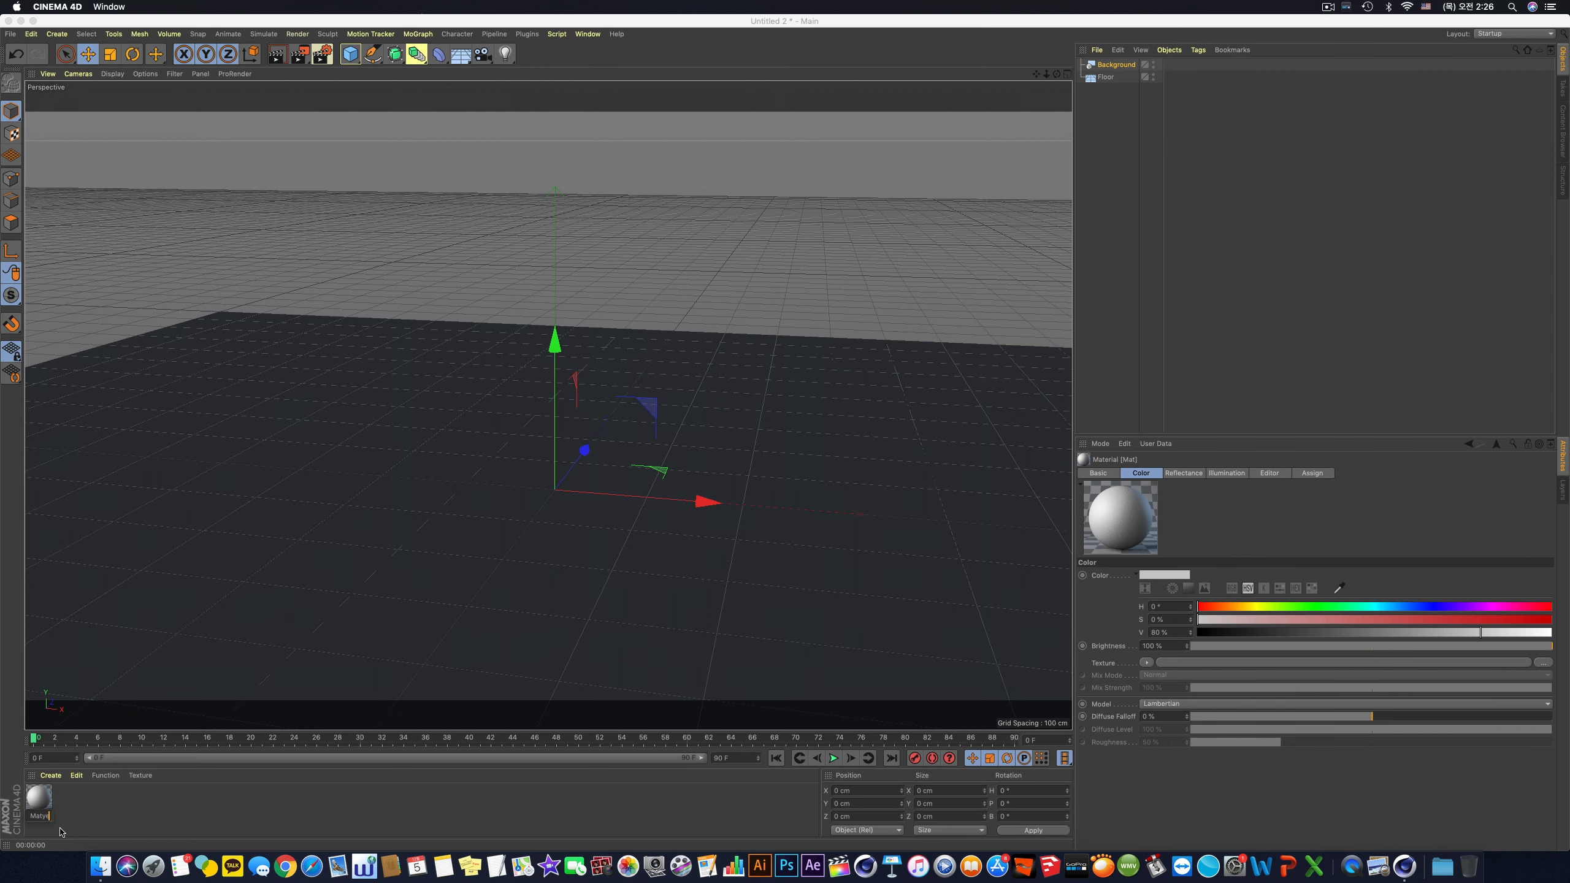
key(Return)
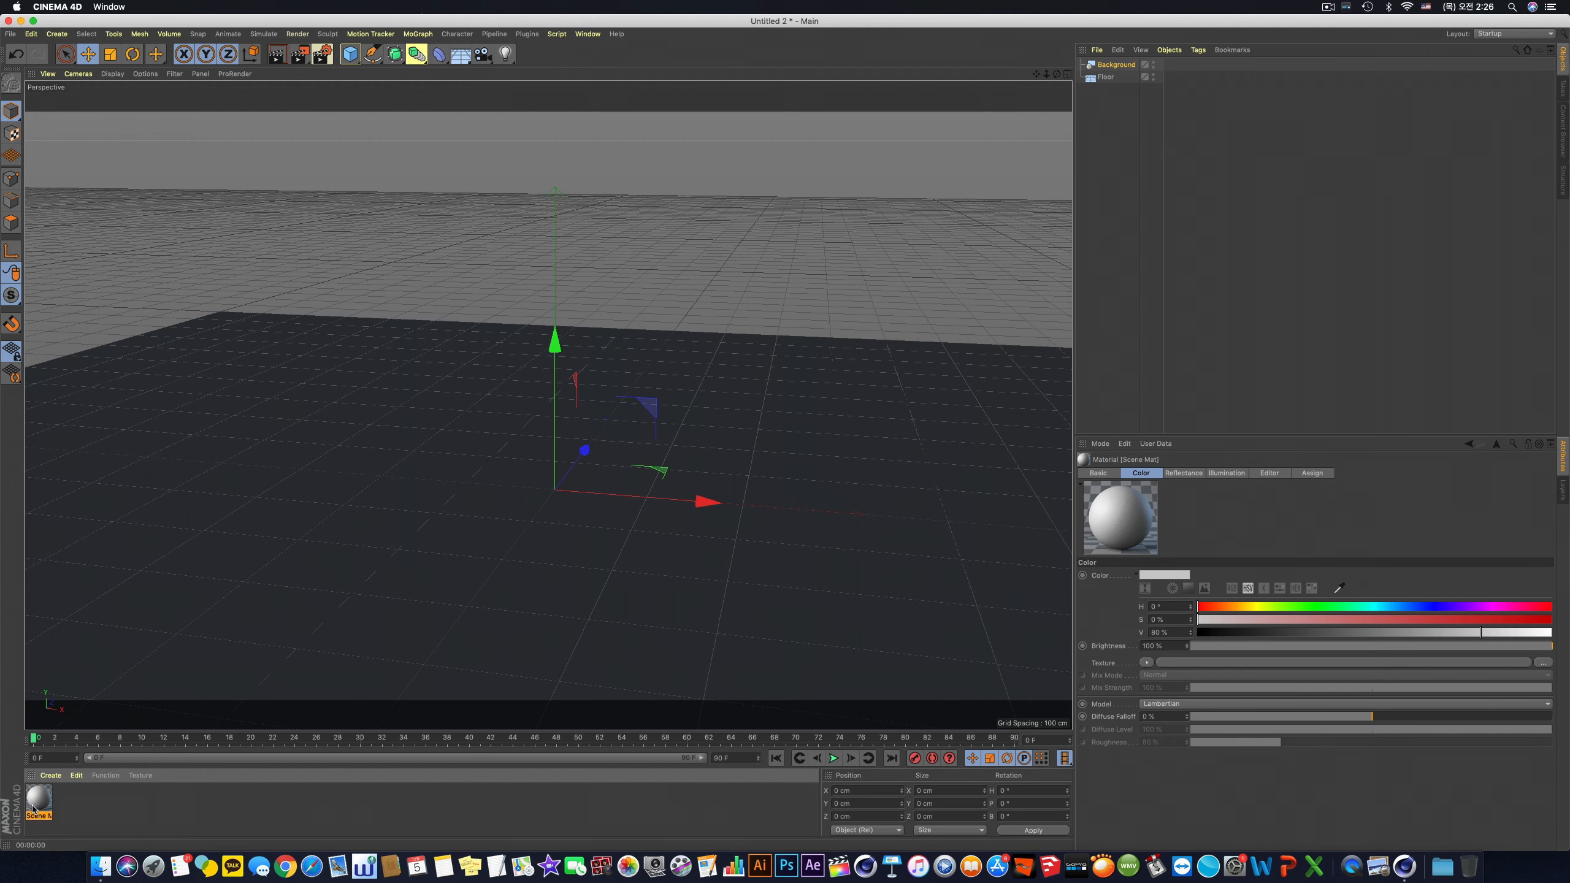
drag(27, 814, 581, 437)
drag(37, 800, 1100, 63)
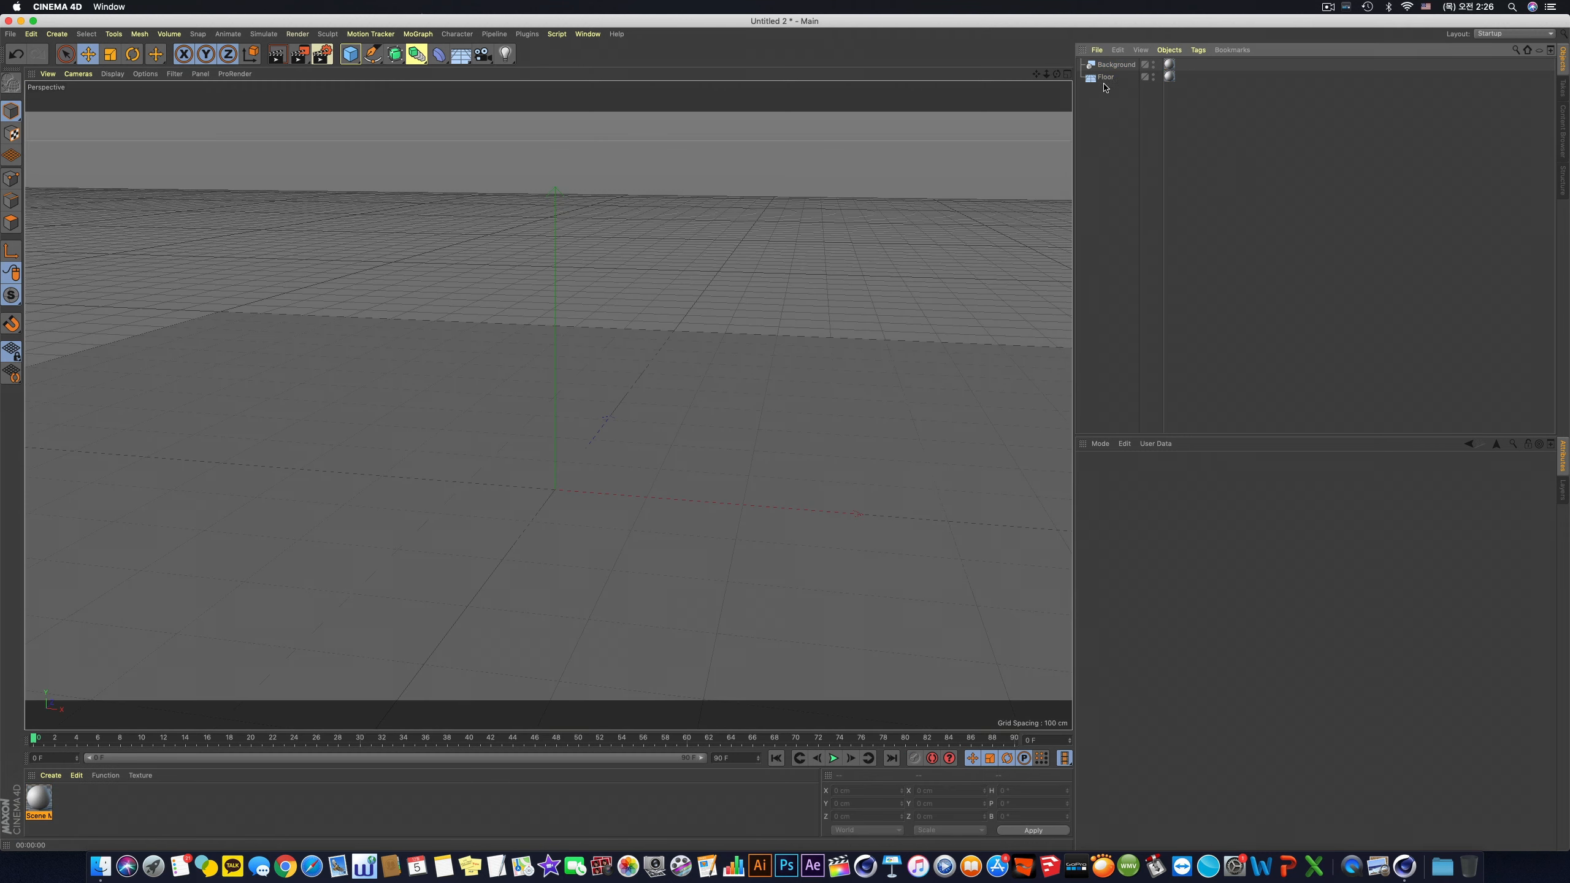
Step: Add a Compositing tag to the Floor, enable Compositing Background on it, and test-render the view
right_click(1106, 79)
mouse_move(1146, 90)
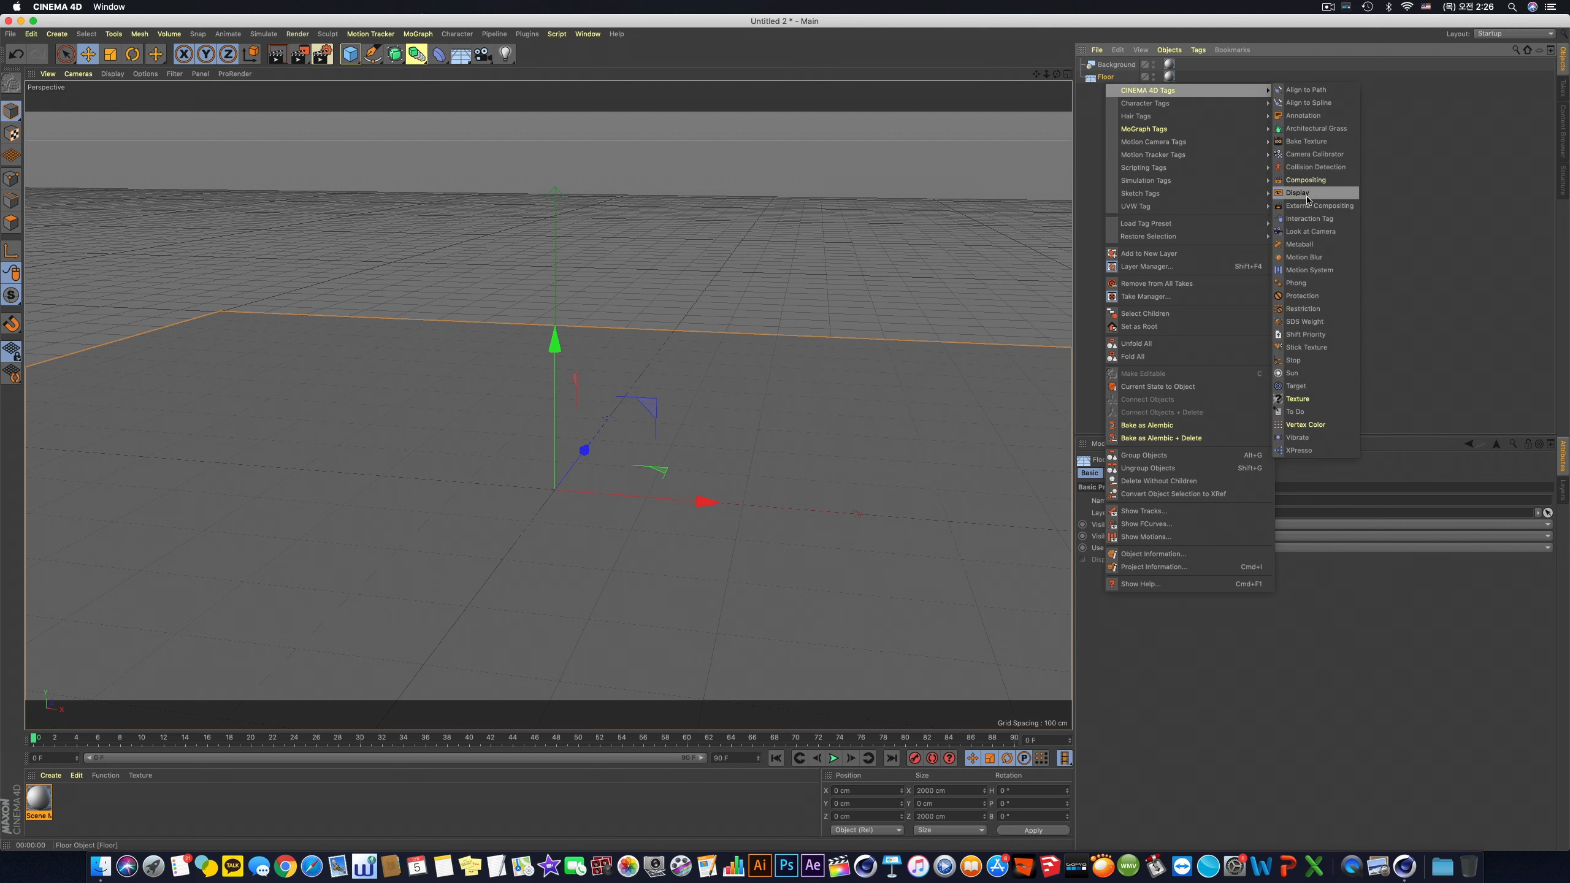
click(1306, 179)
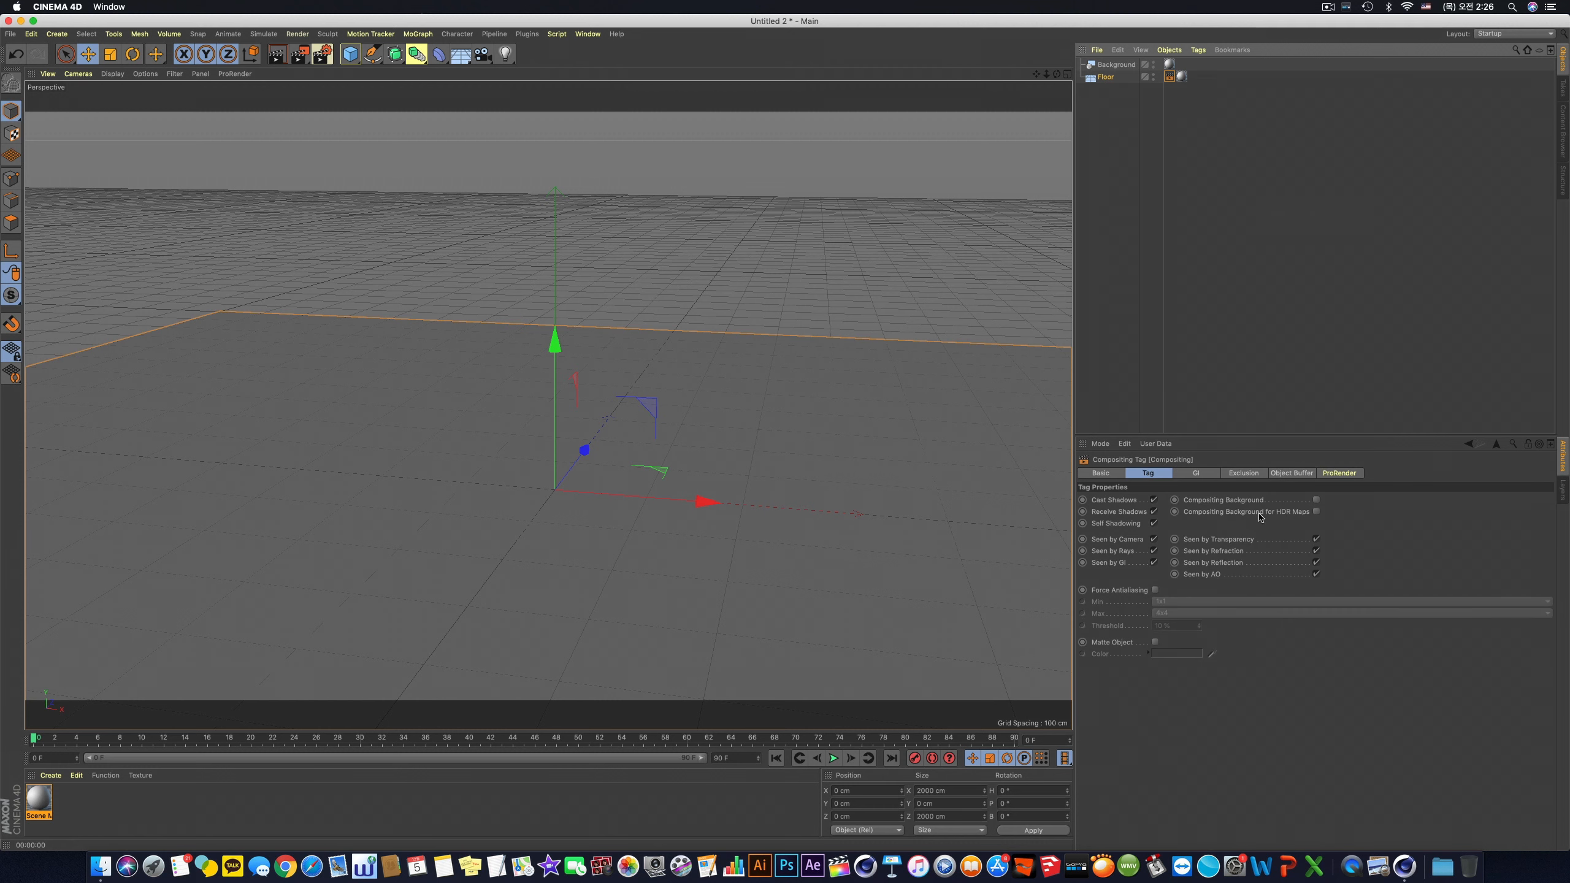
click(1317, 500)
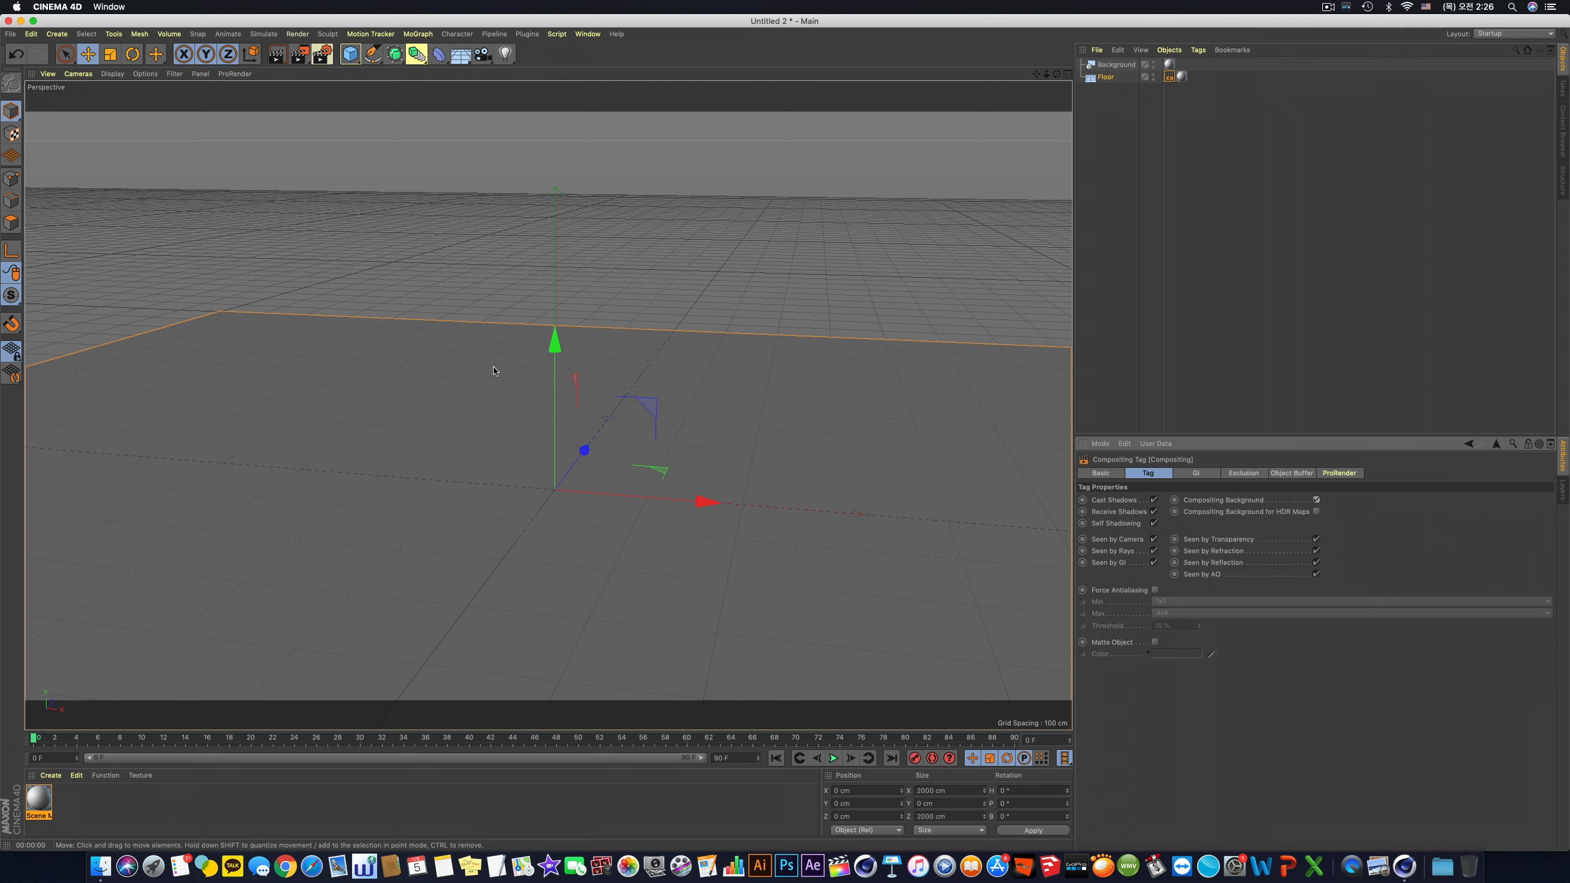
key(super+r)
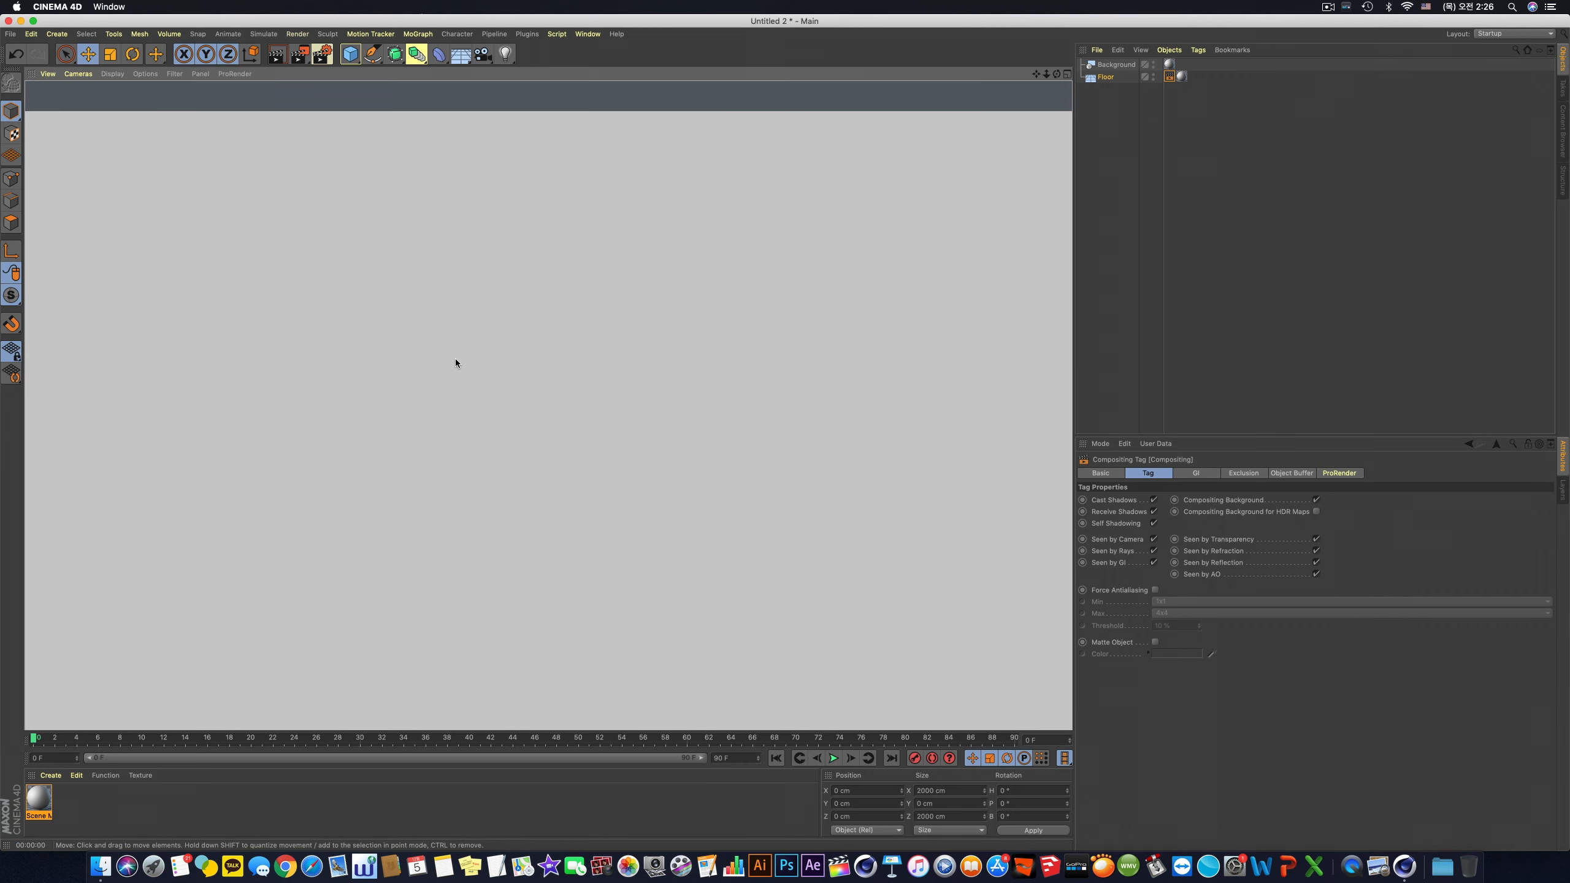
Step: Add a Light, move it to about 205 cm high and -287 cm in Z, and set its type to Area
alt+drag(555, 383, 471, 265)
click(505, 54)
drag(464, 181, 464, 177)
drag(533, 264, 396, 264)
click(1190, 619)
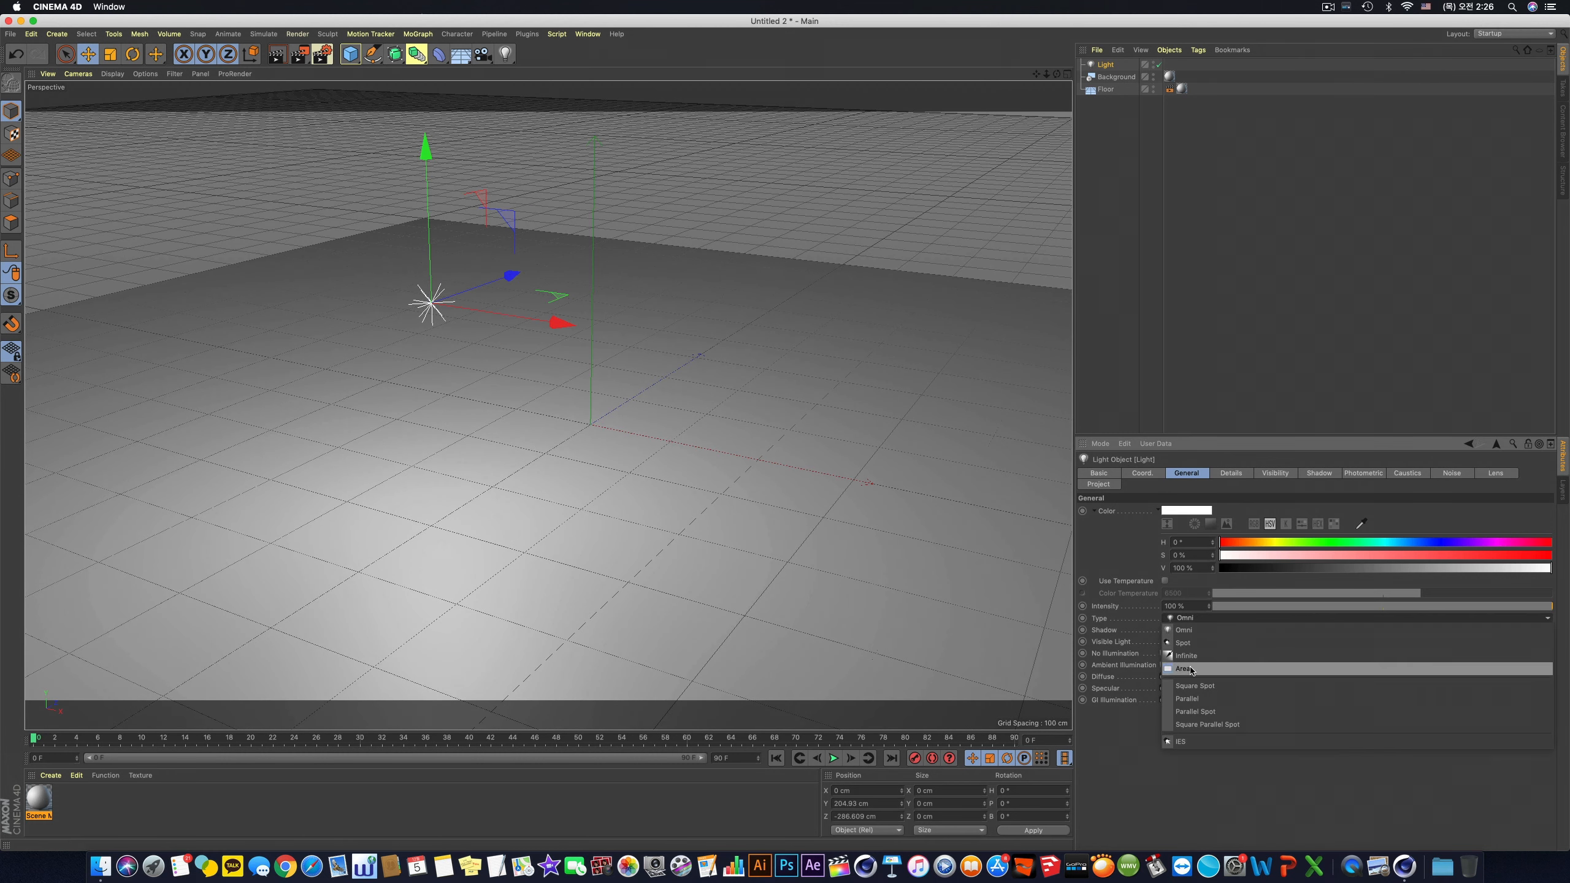
click(1219, 666)
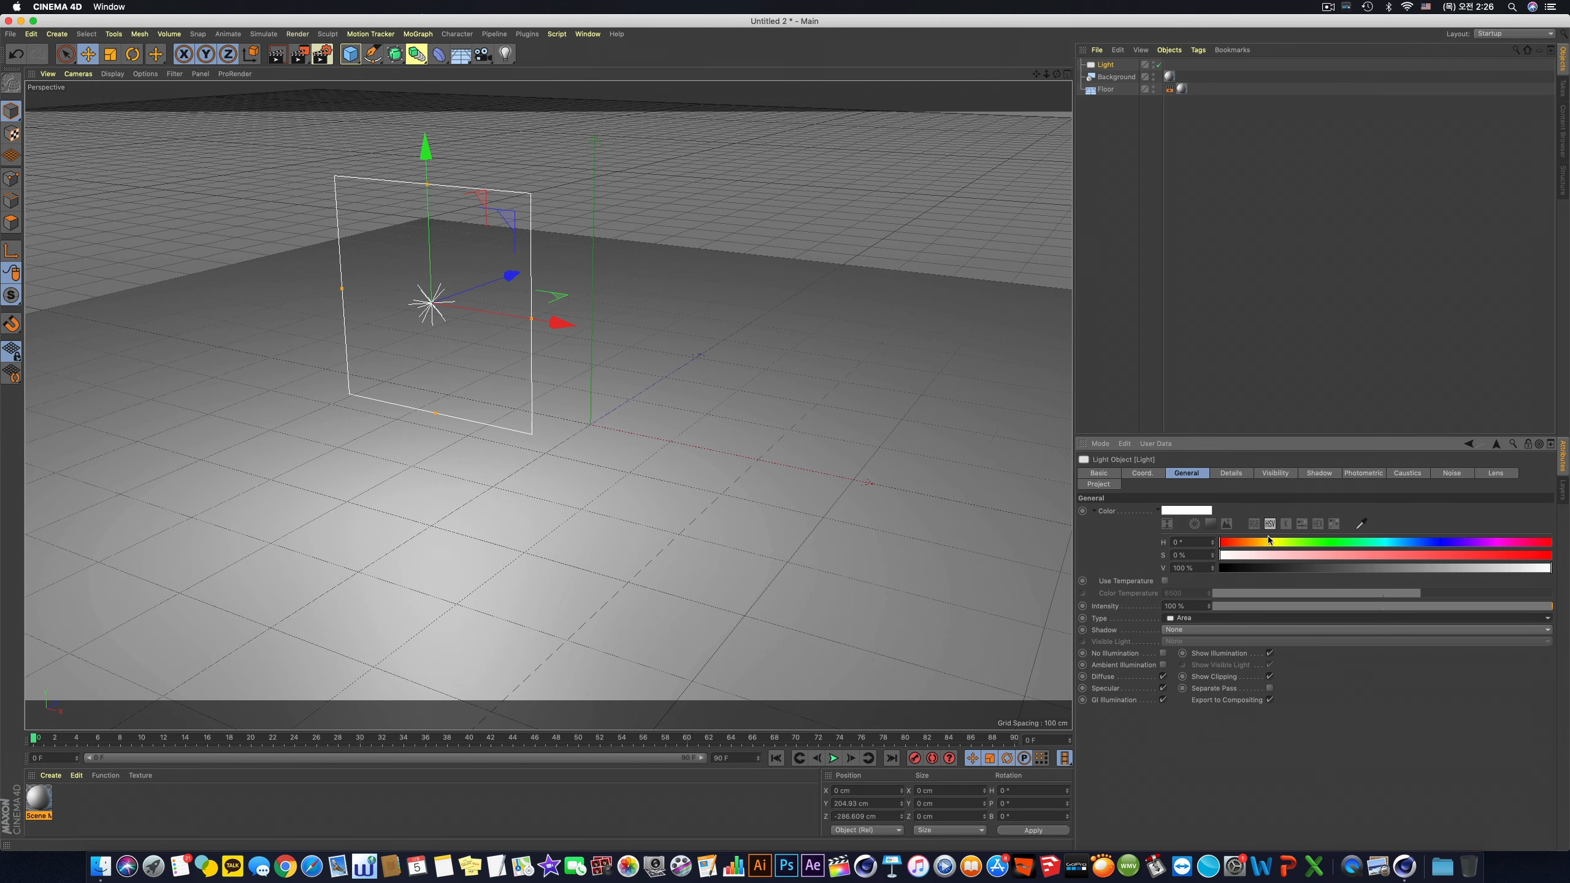
Step: Set the area light's shadow type to Area and its Minimum Samples to 100
click(1320, 473)
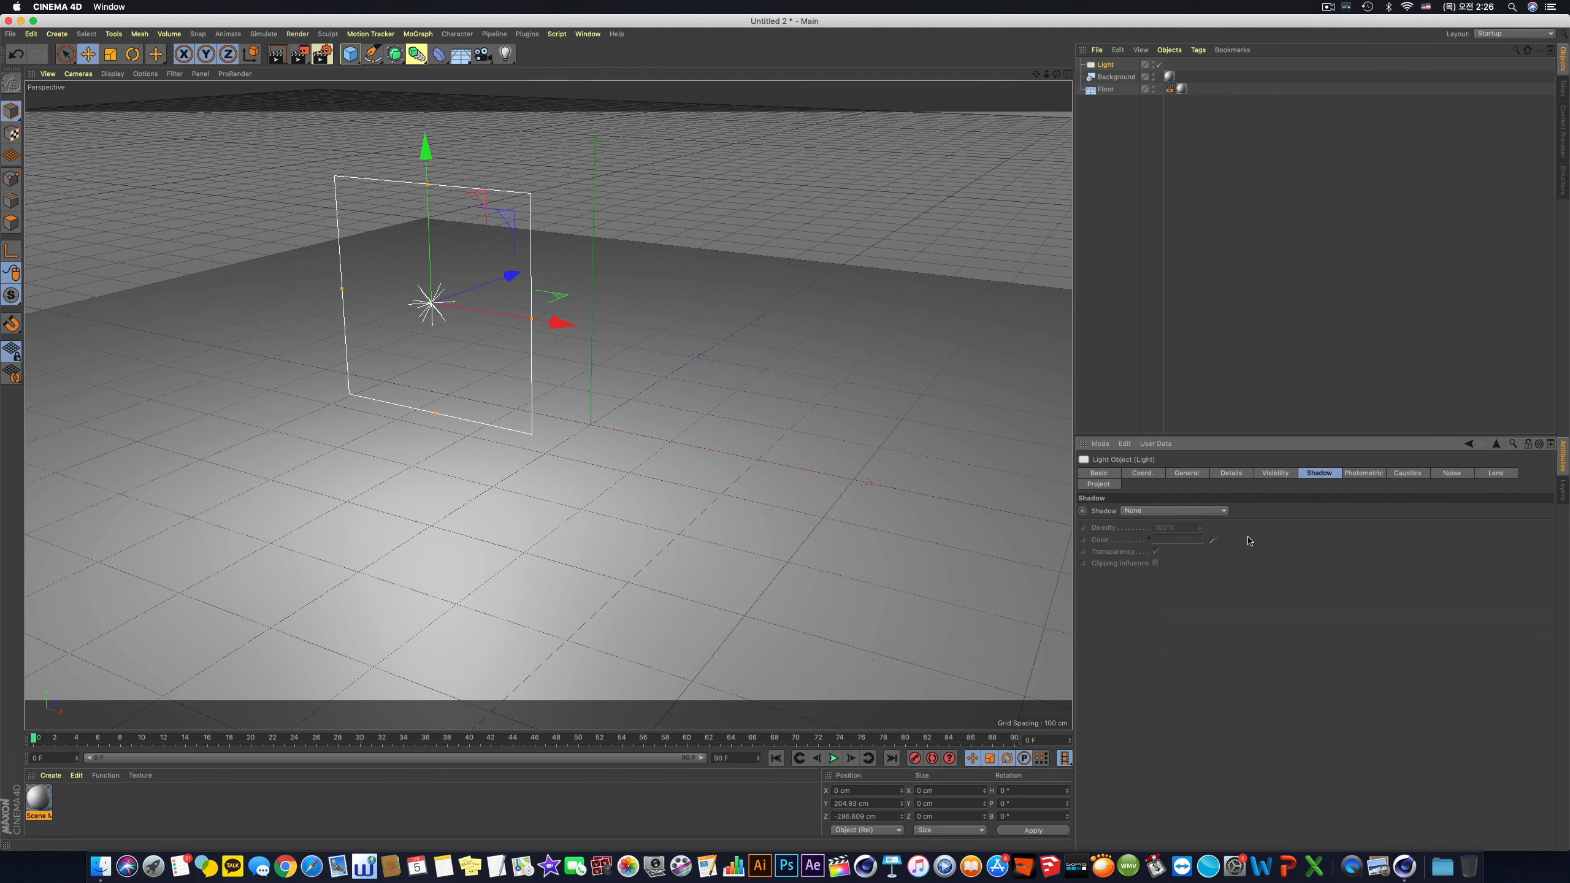
click(1193, 511)
click(1177, 561)
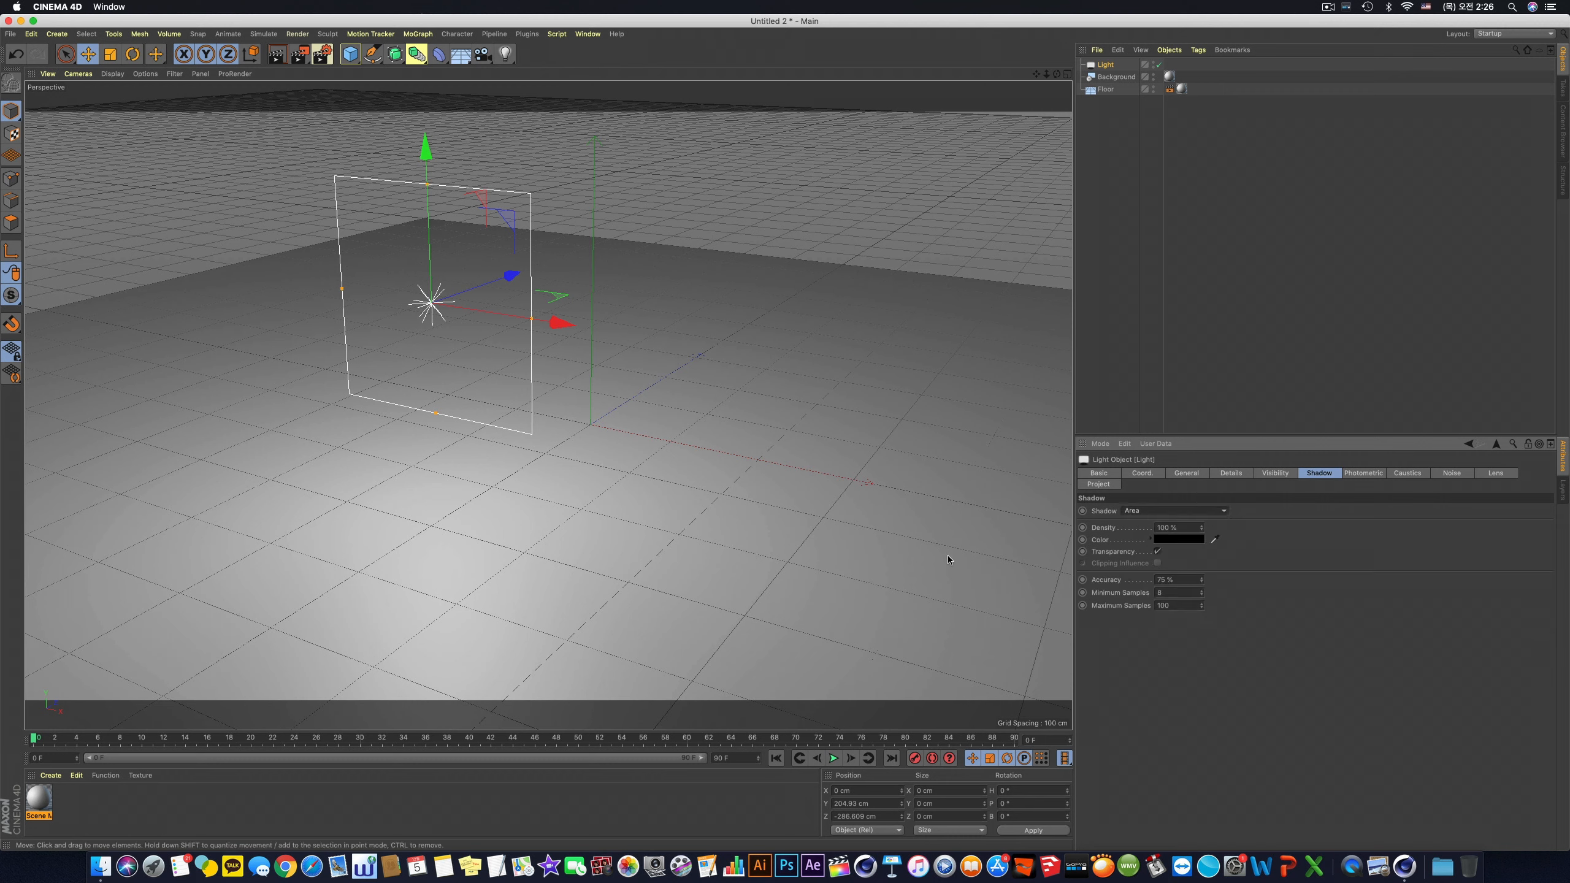
click(1178, 593)
text(100)
key(Return)
Step: Set the area light's Falloff to Inverse Square (Physically Accurate)
click(1381, 476)
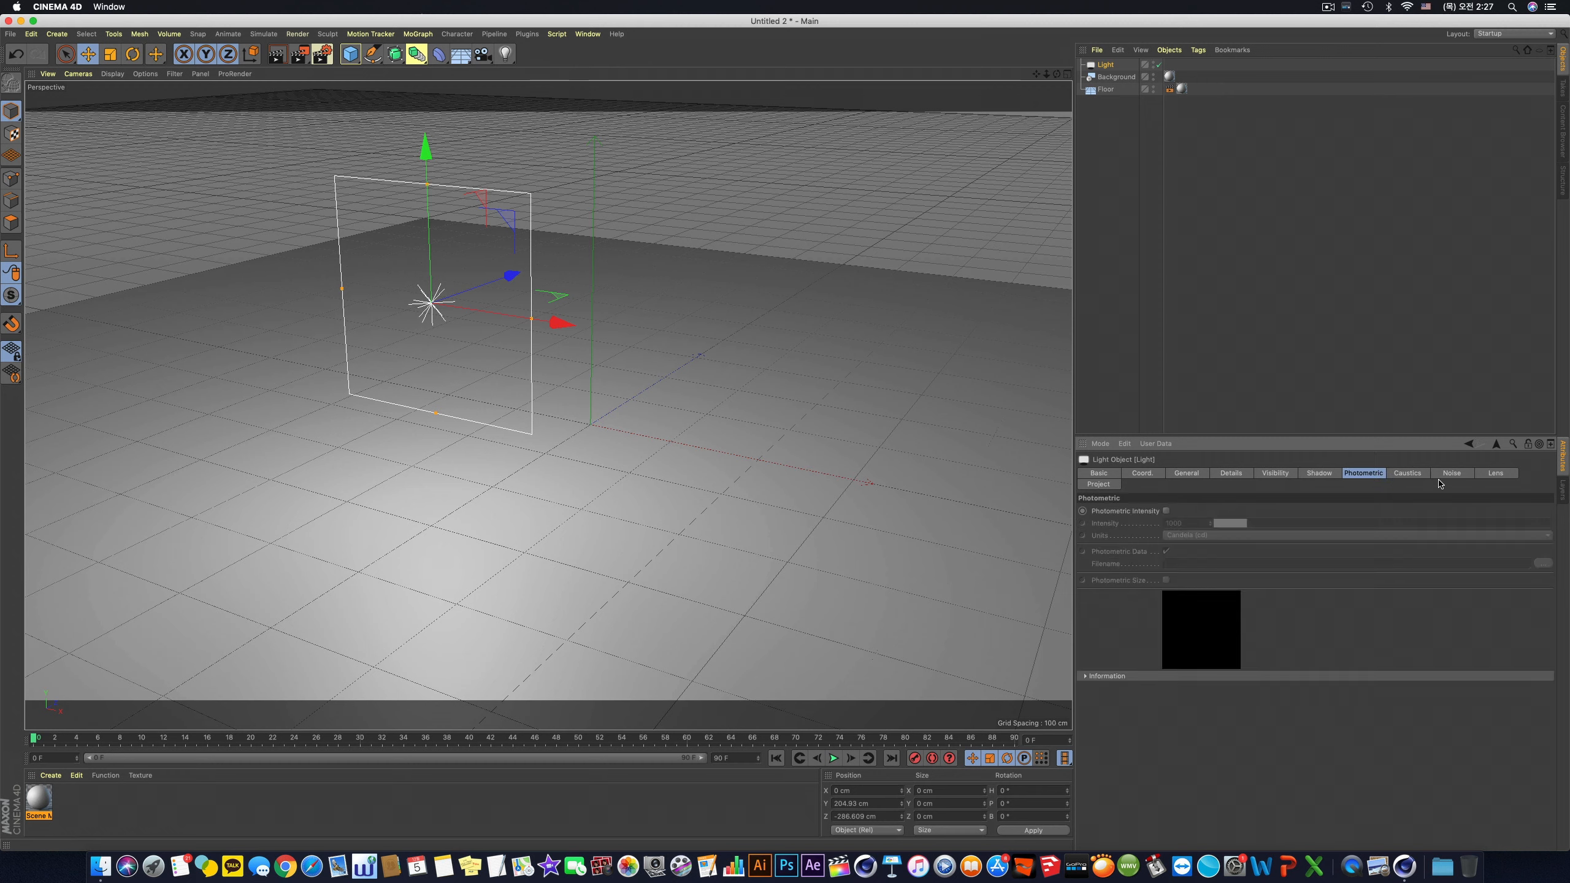
click(1404, 476)
click(1321, 472)
click(1363, 473)
click(1272, 476)
click(1243, 476)
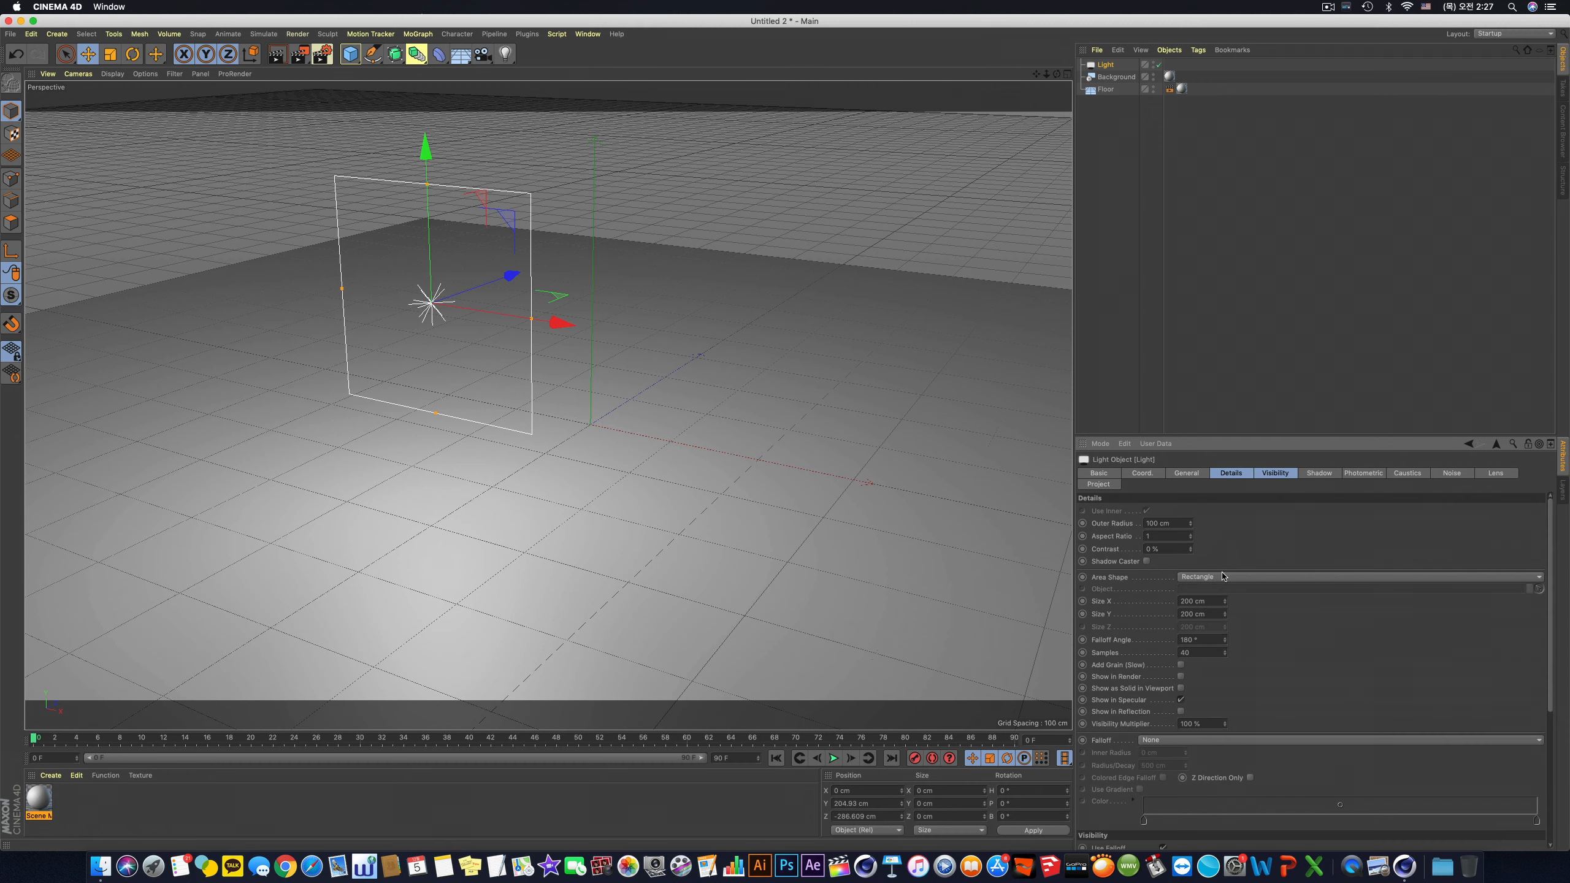
click(1154, 741)
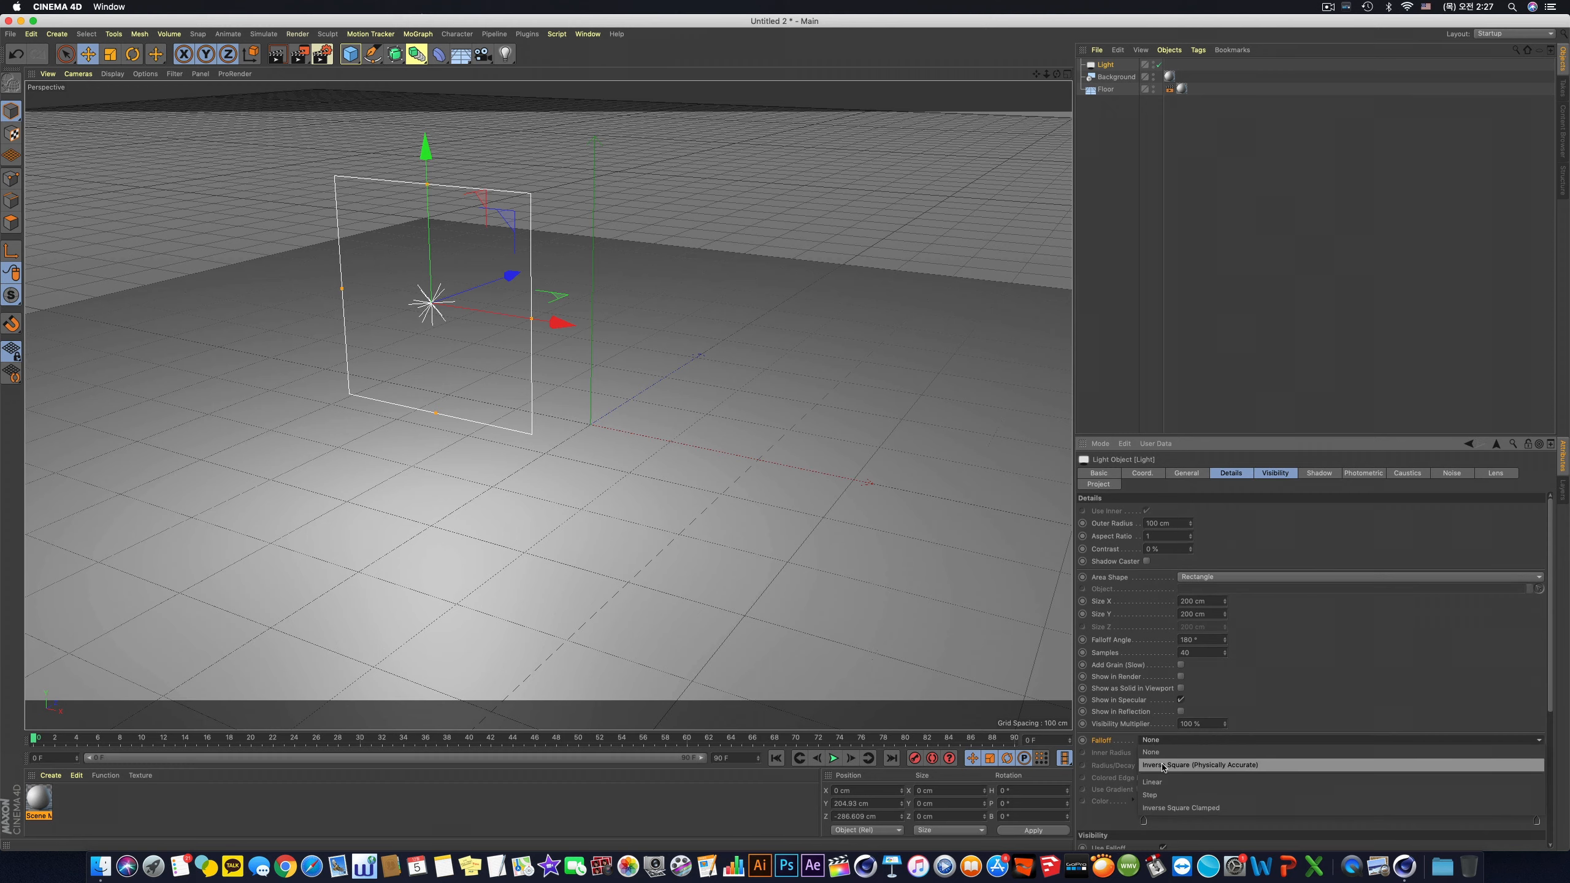
click(1163, 765)
Step: Move the area light to about -43 cm in X and 343 cm in Y above the floor
alt+middle_drag(650, 444, 576, 491)
alt+drag(576, 490, 559, 481)
scroll(559, 481, down, 5)
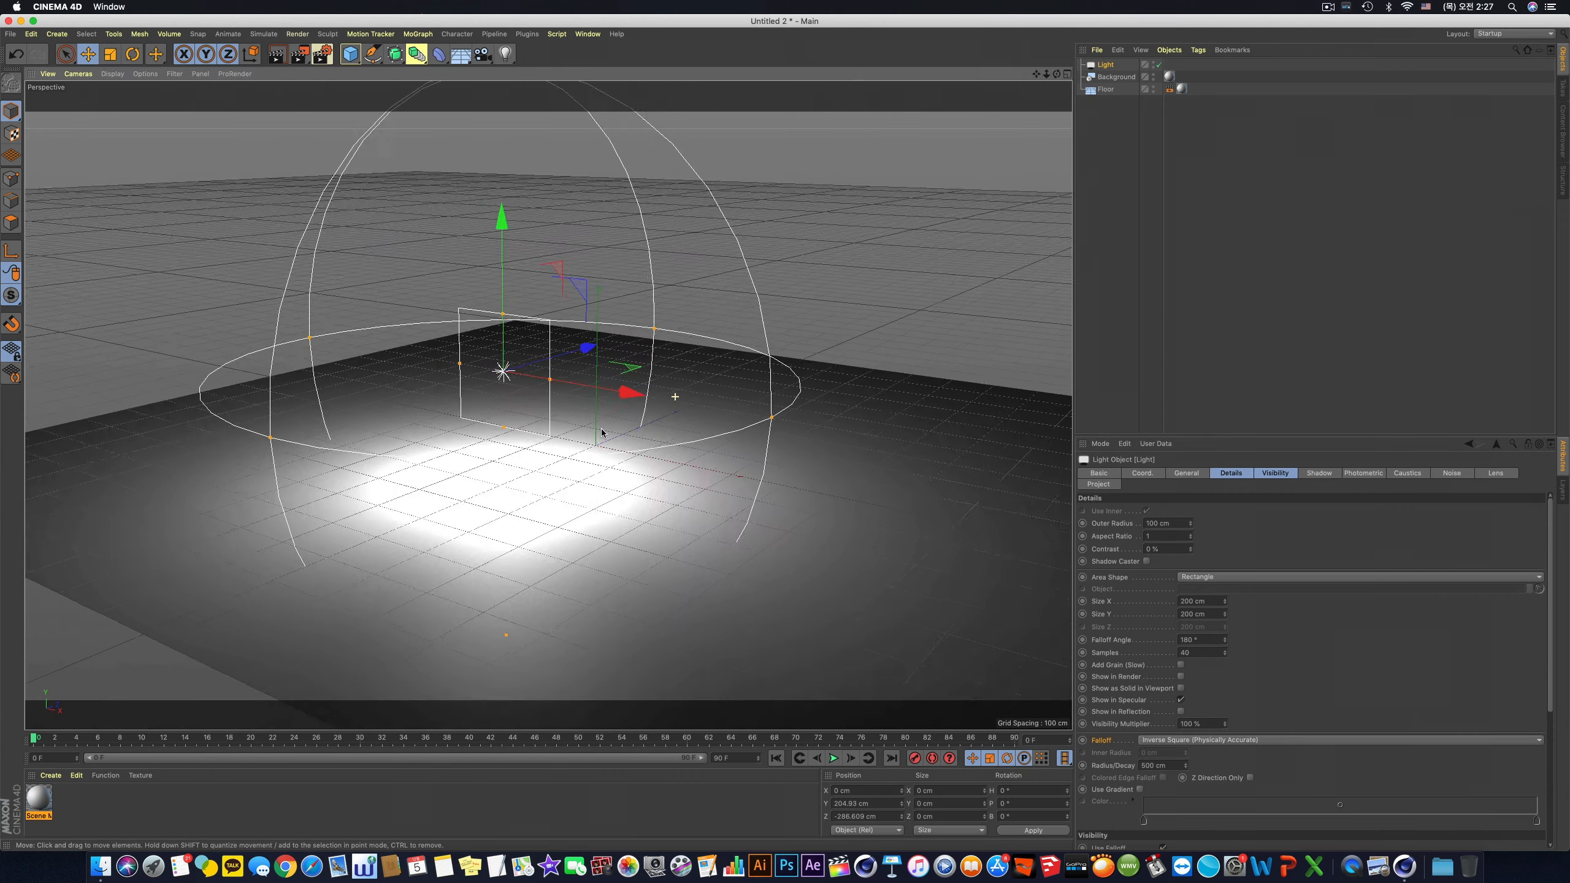
drag(523, 343, 464, 309)
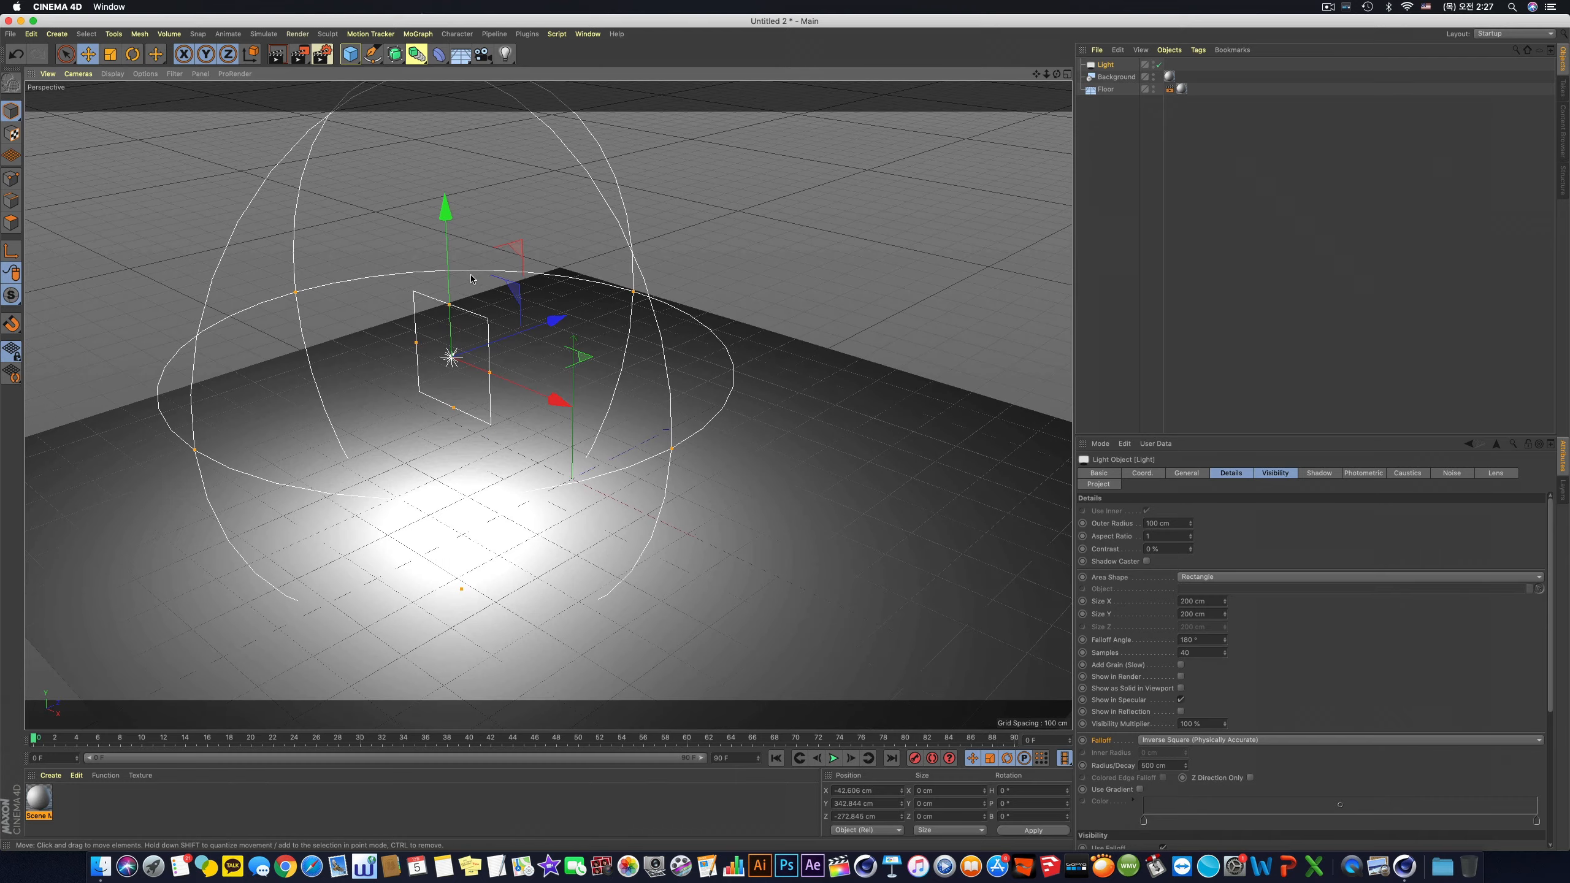
scroll(487, 291, up, 5)
alt+middle_drag(561, 301, 553, 291)
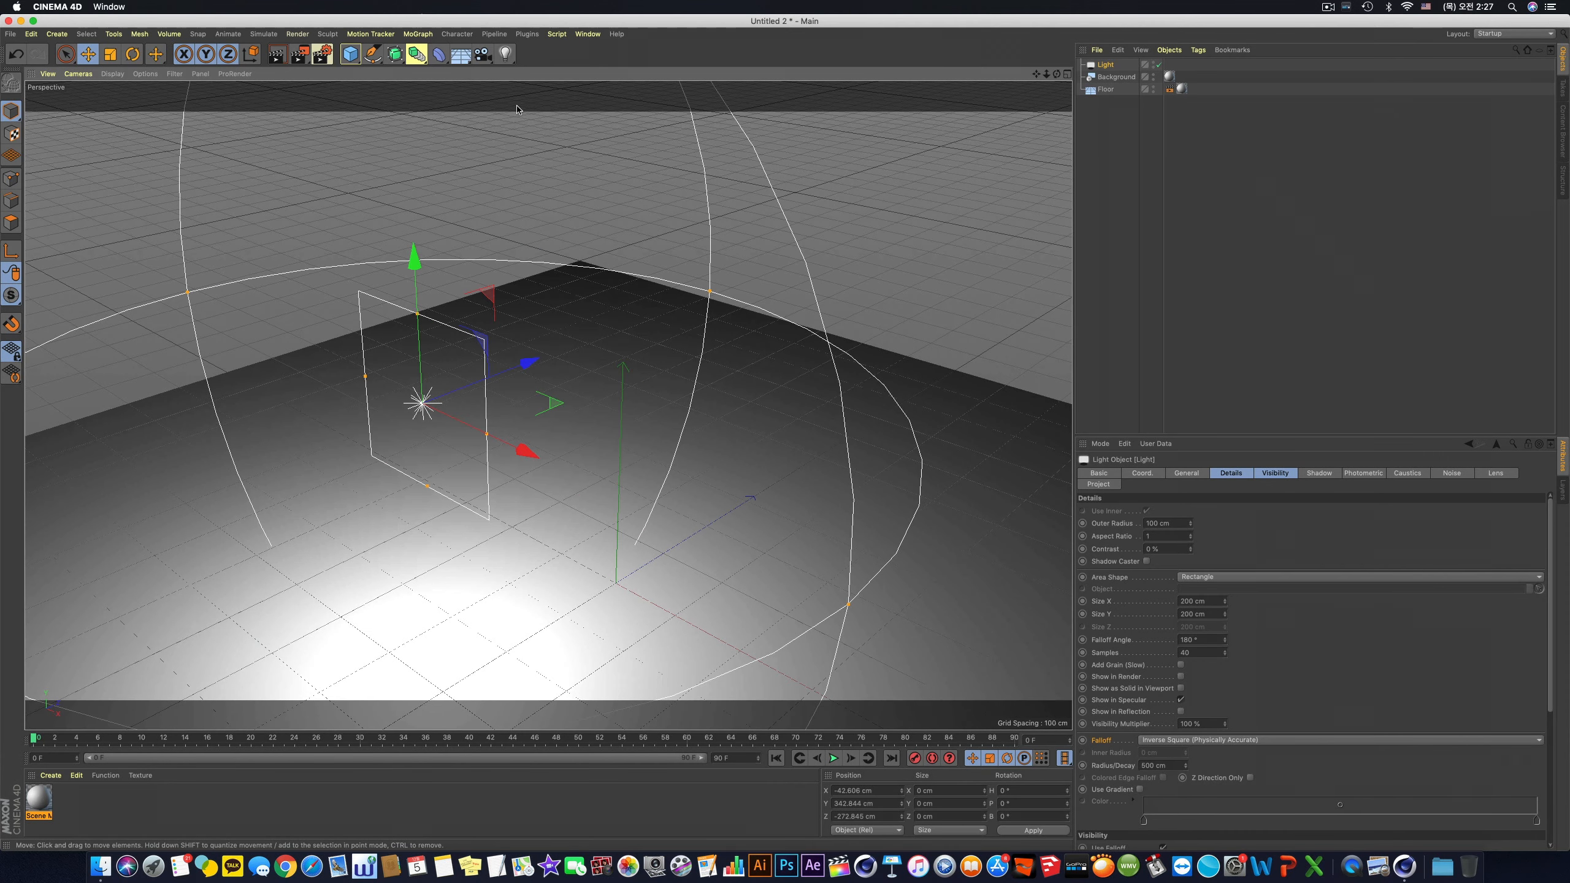
Step: Add a Cube and place it just above the floor at about X 11 cm, Y 102 cm, Z 260 cm
click(355, 57)
alt+drag(548, 421, 607, 314)
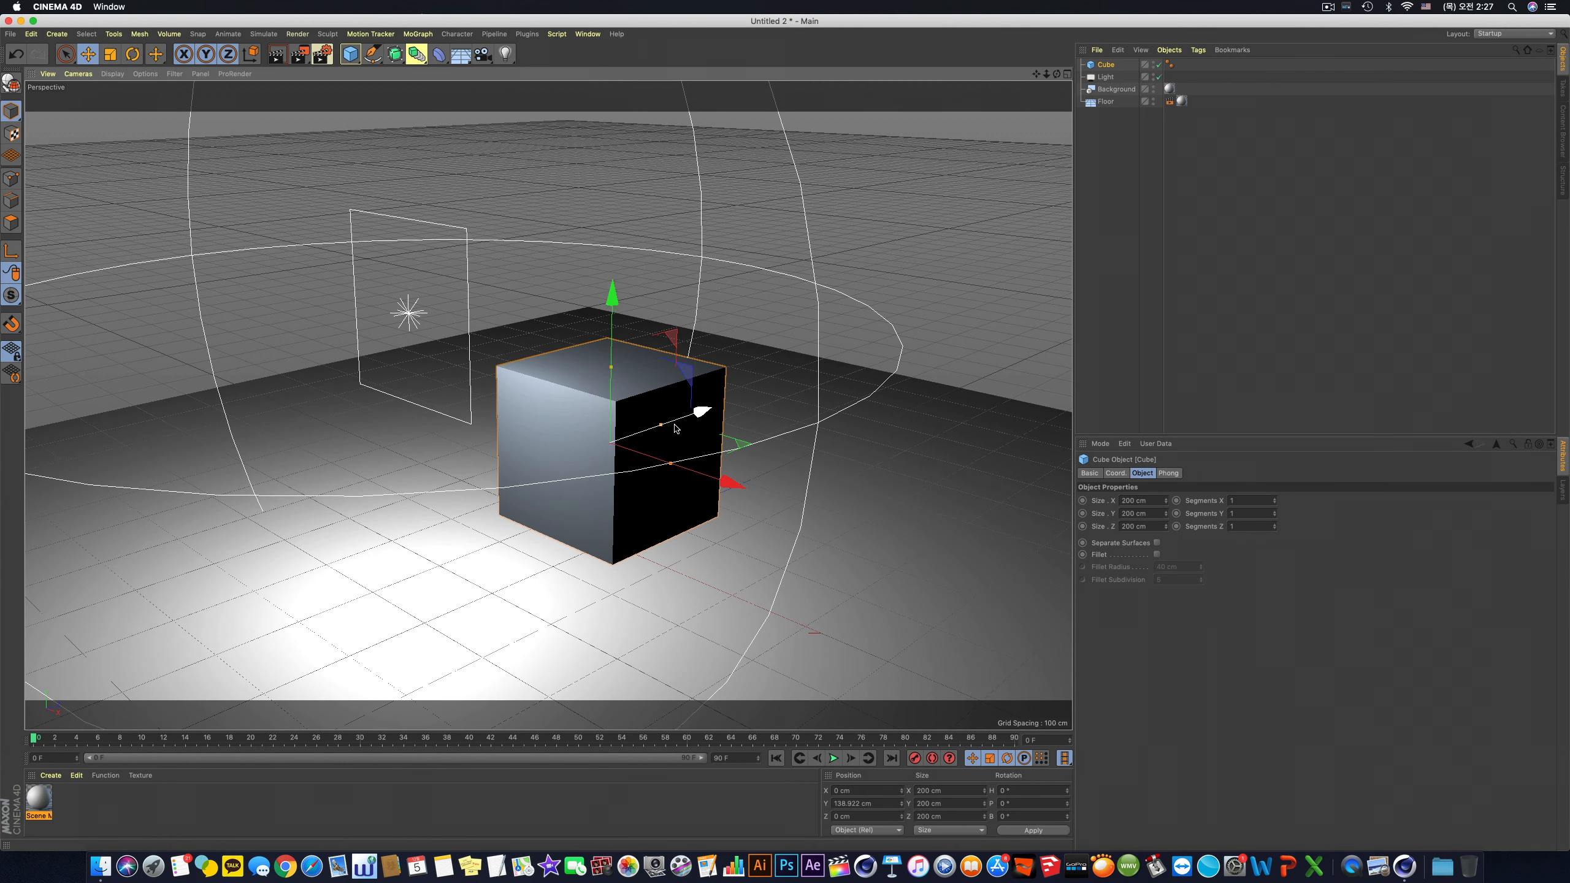
drag(677, 423, 797, 373)
drag(754, 267, 645, 320)
Step: Rename the Cube object as Obj Default P
double_click(1112, 65)
text(Obj D)
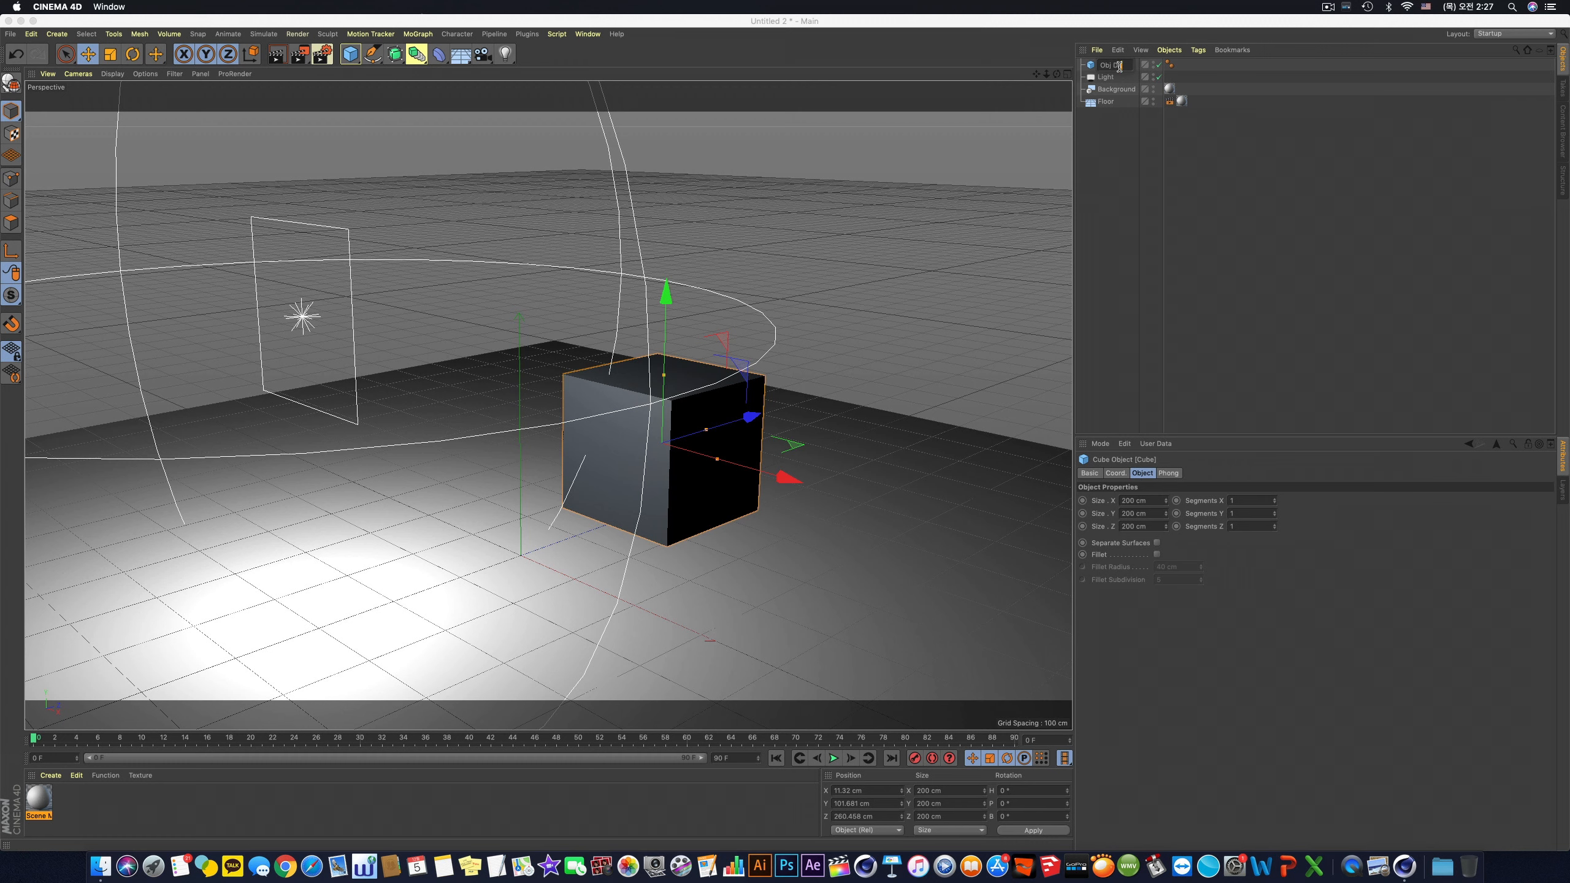
text(efault F)
key(Return)
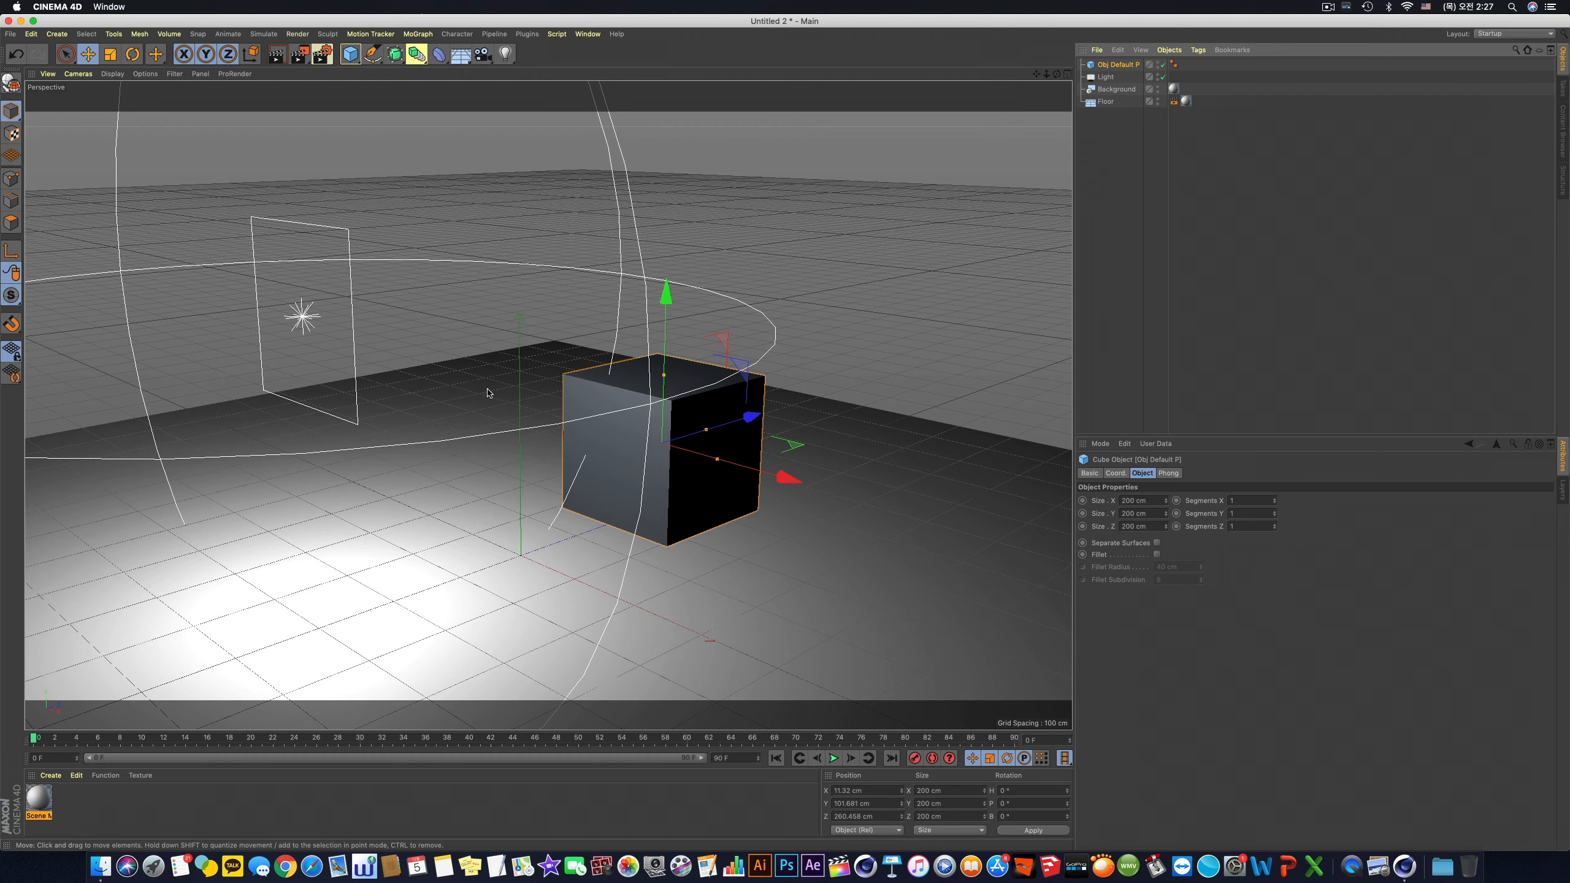
Step: Add a Camera, frame the cube from a low angle through it, and test-render the view
scroll(487, 392, down, 2)
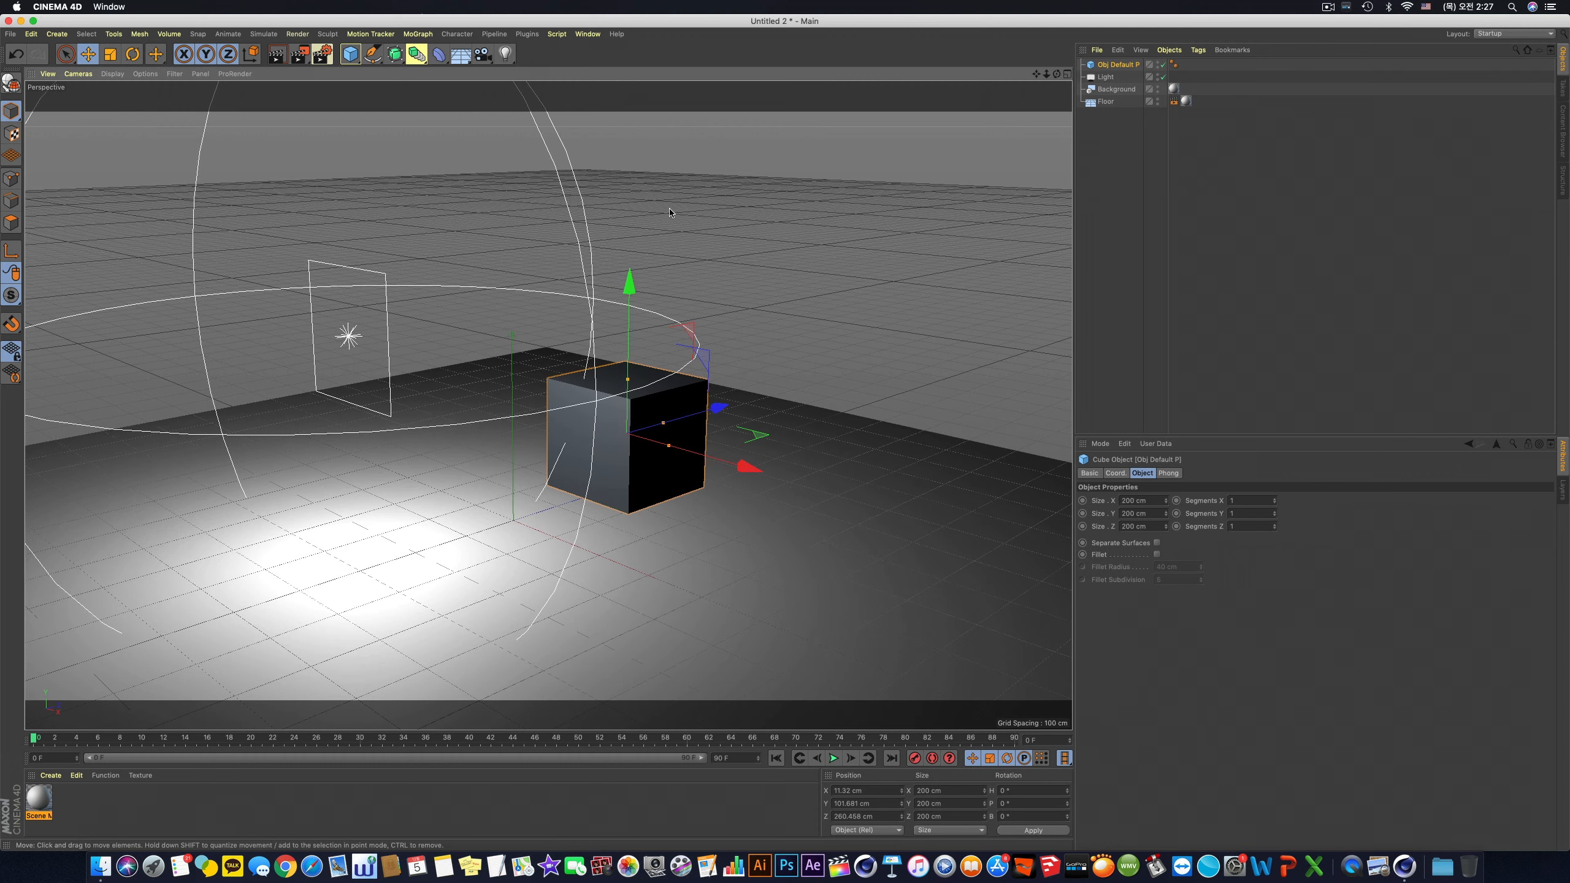
click(482, 54)
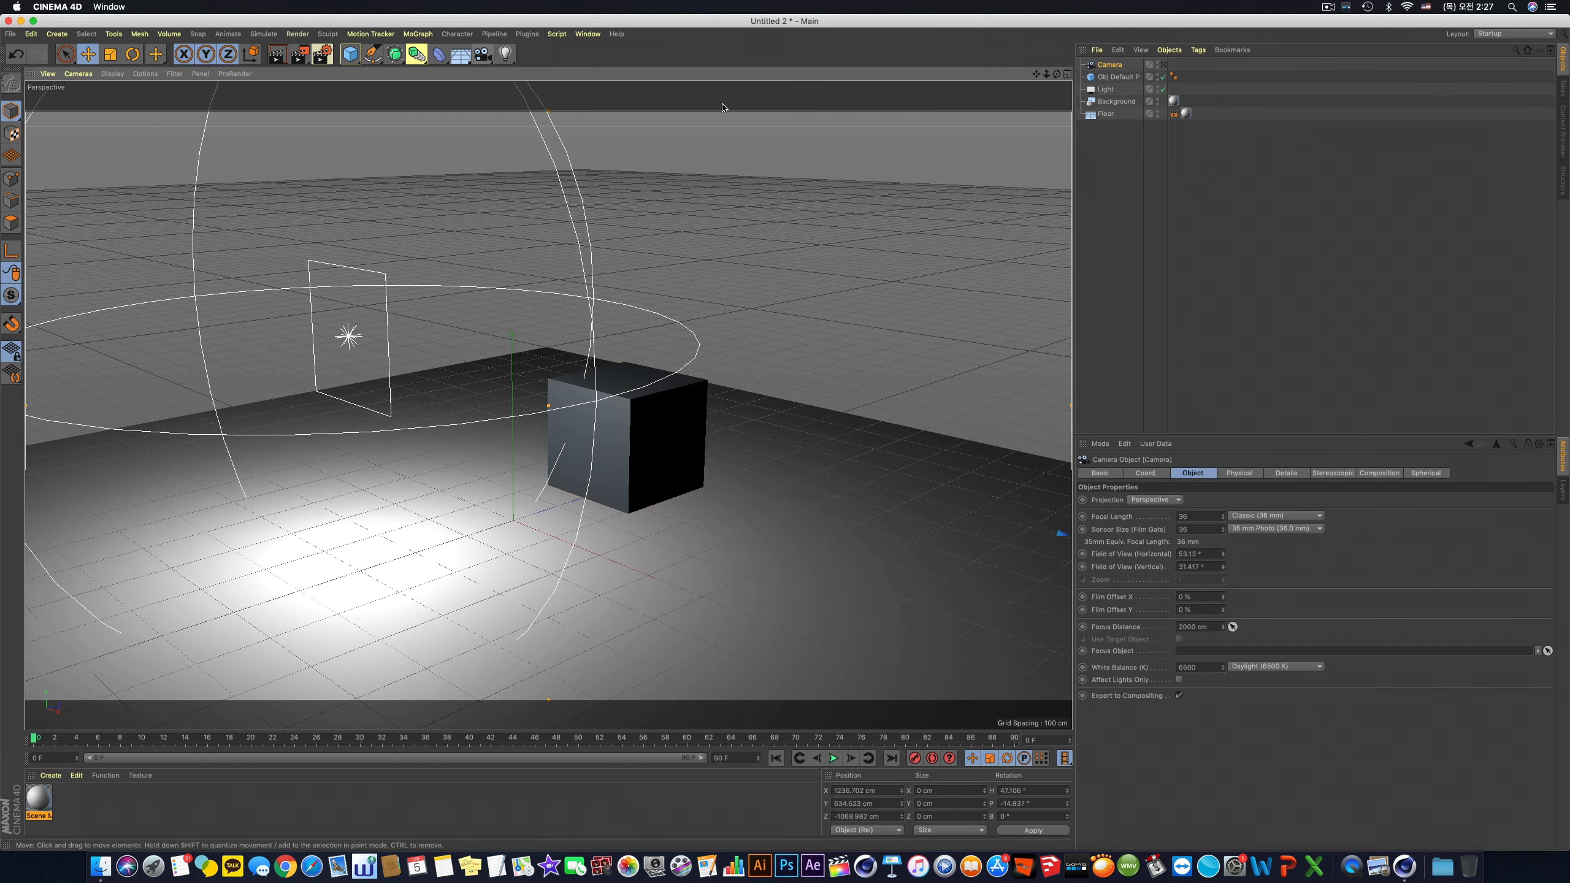
click(1164, 64)
alt+drag(298, 500, 447, 442)
scroll(447, 441, up, 3)
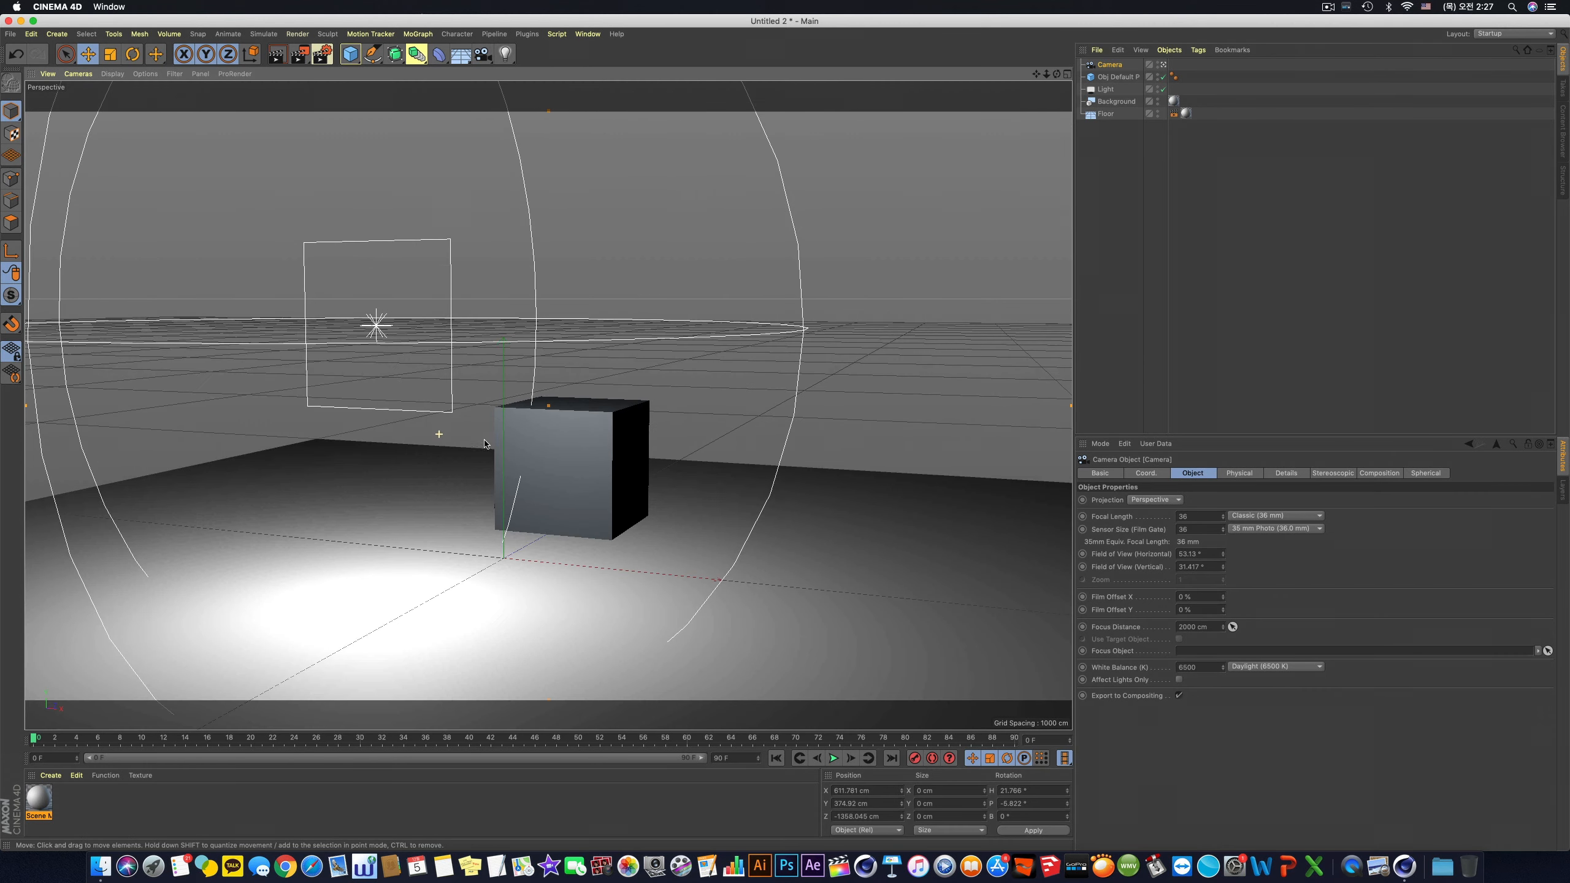
key(ctrl+r)
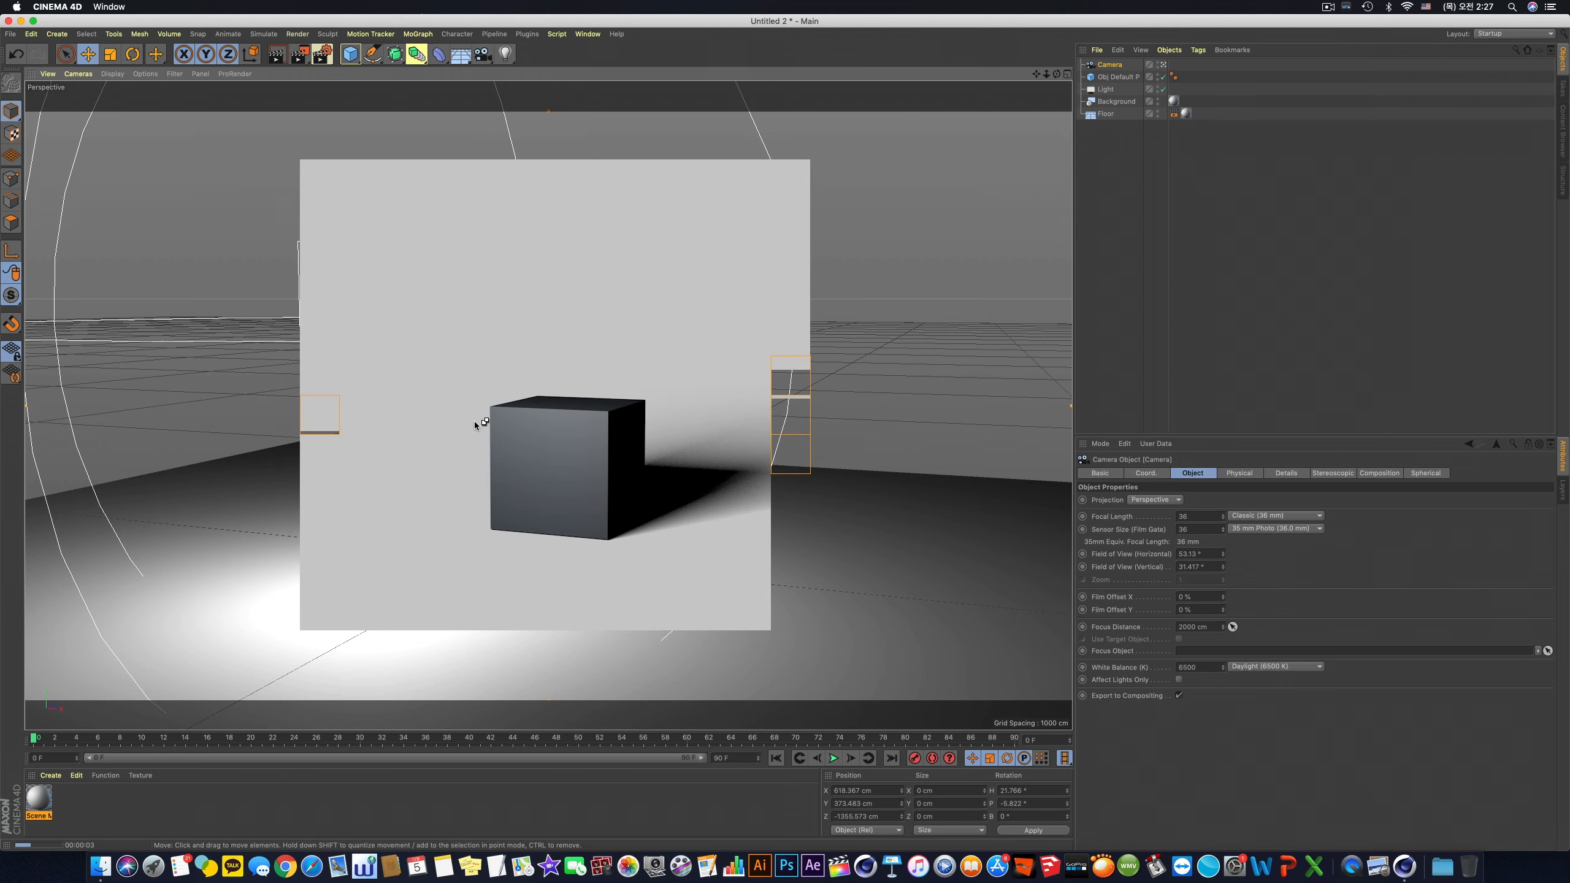
click(475, 424)
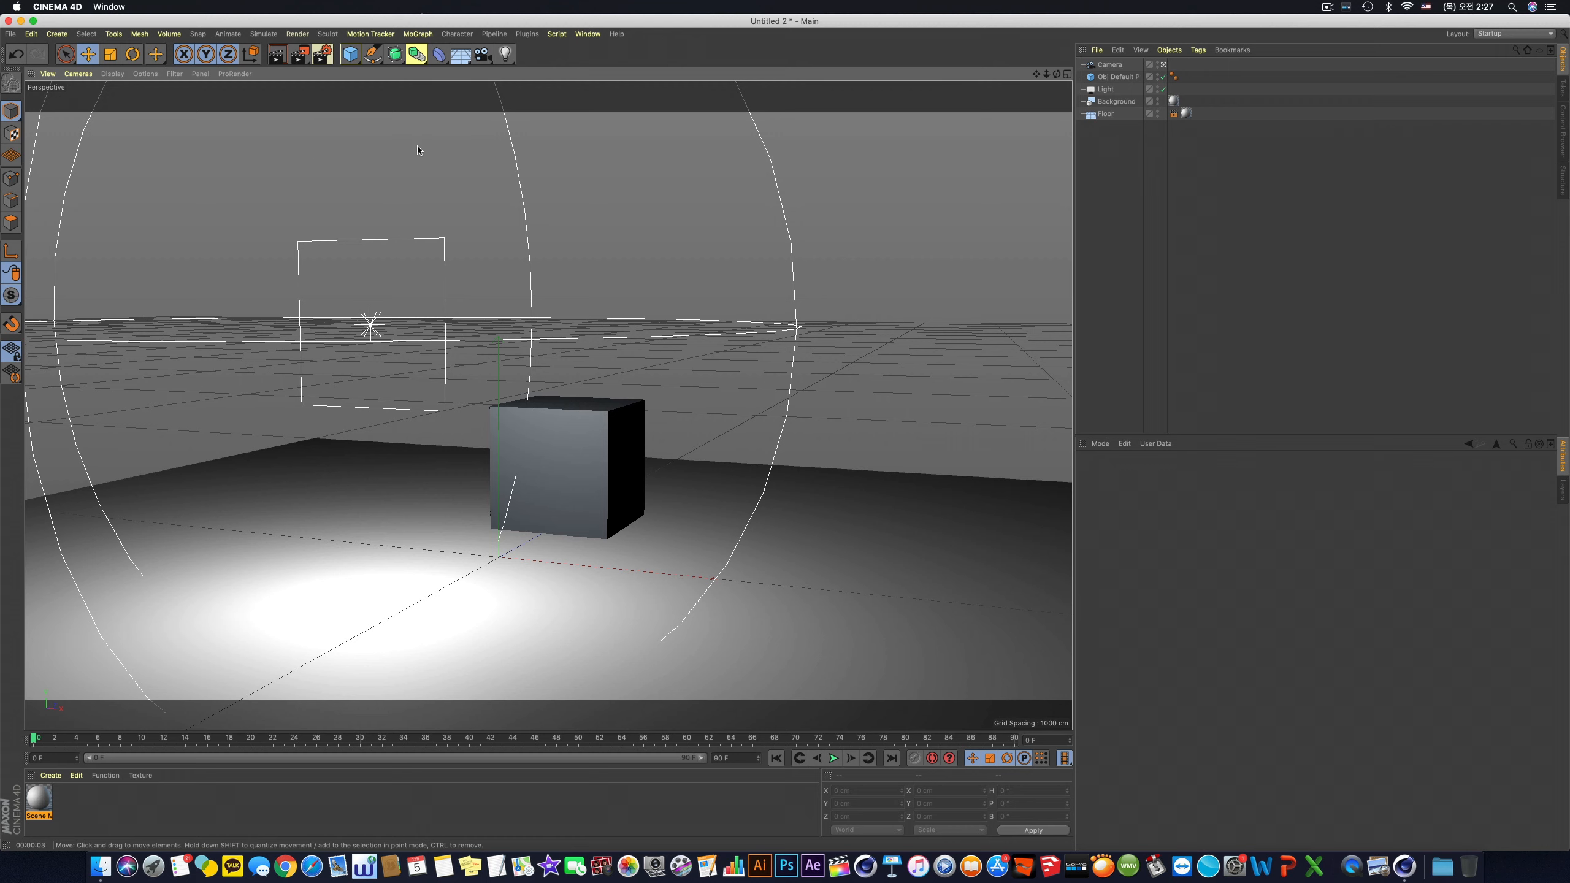
Step: Open the preferences folder from the Preferences window and examine the contents of its Cinema 4D R20 folder
click(580, 34)
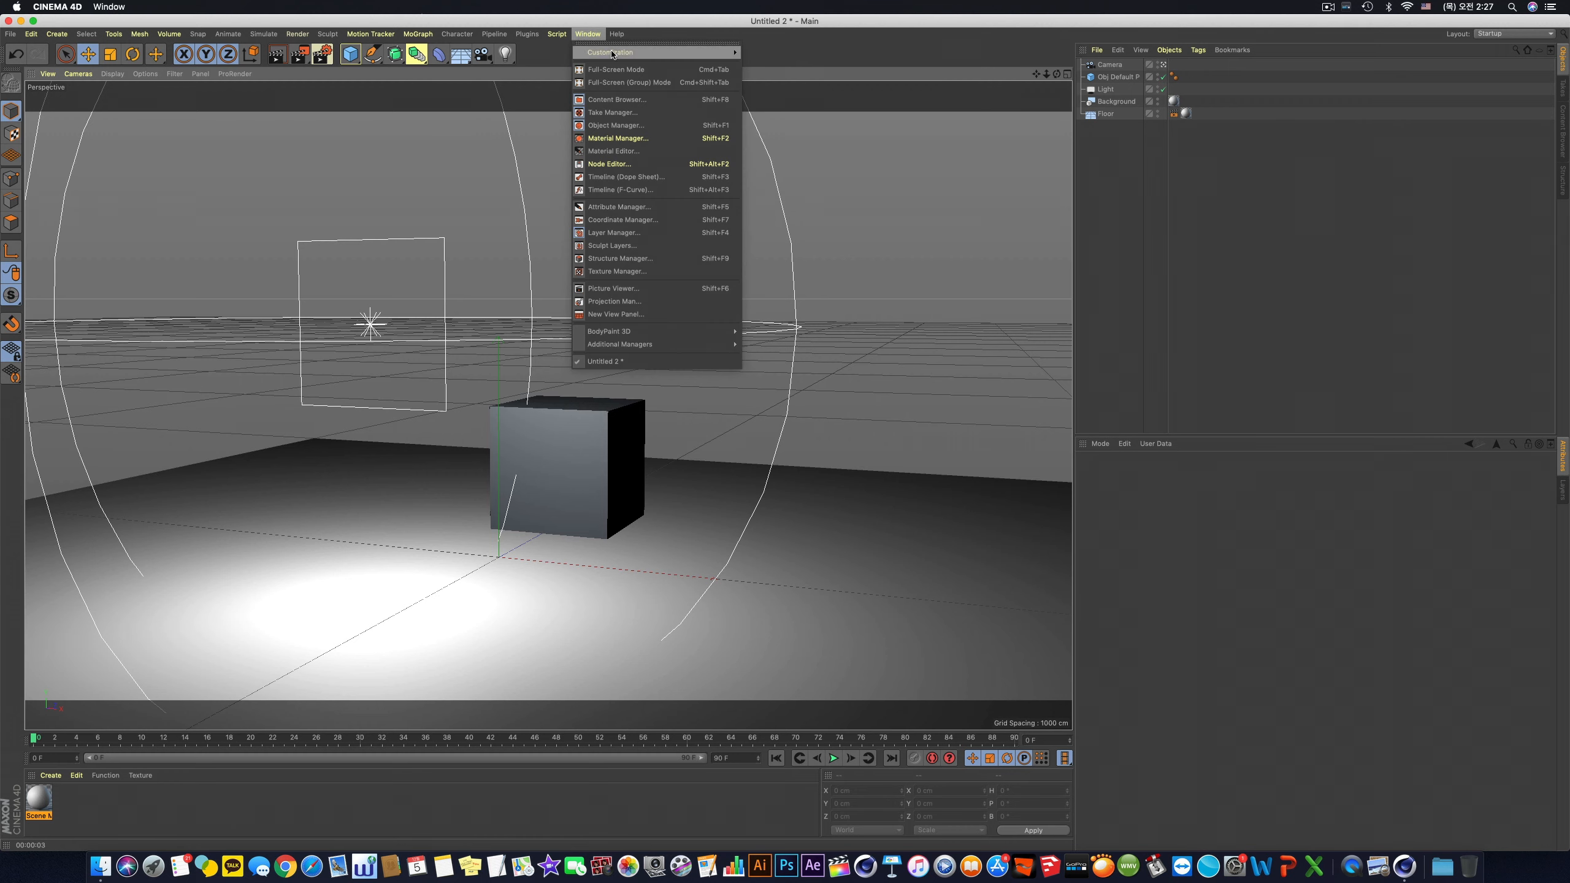
mouse_move(611, 55)
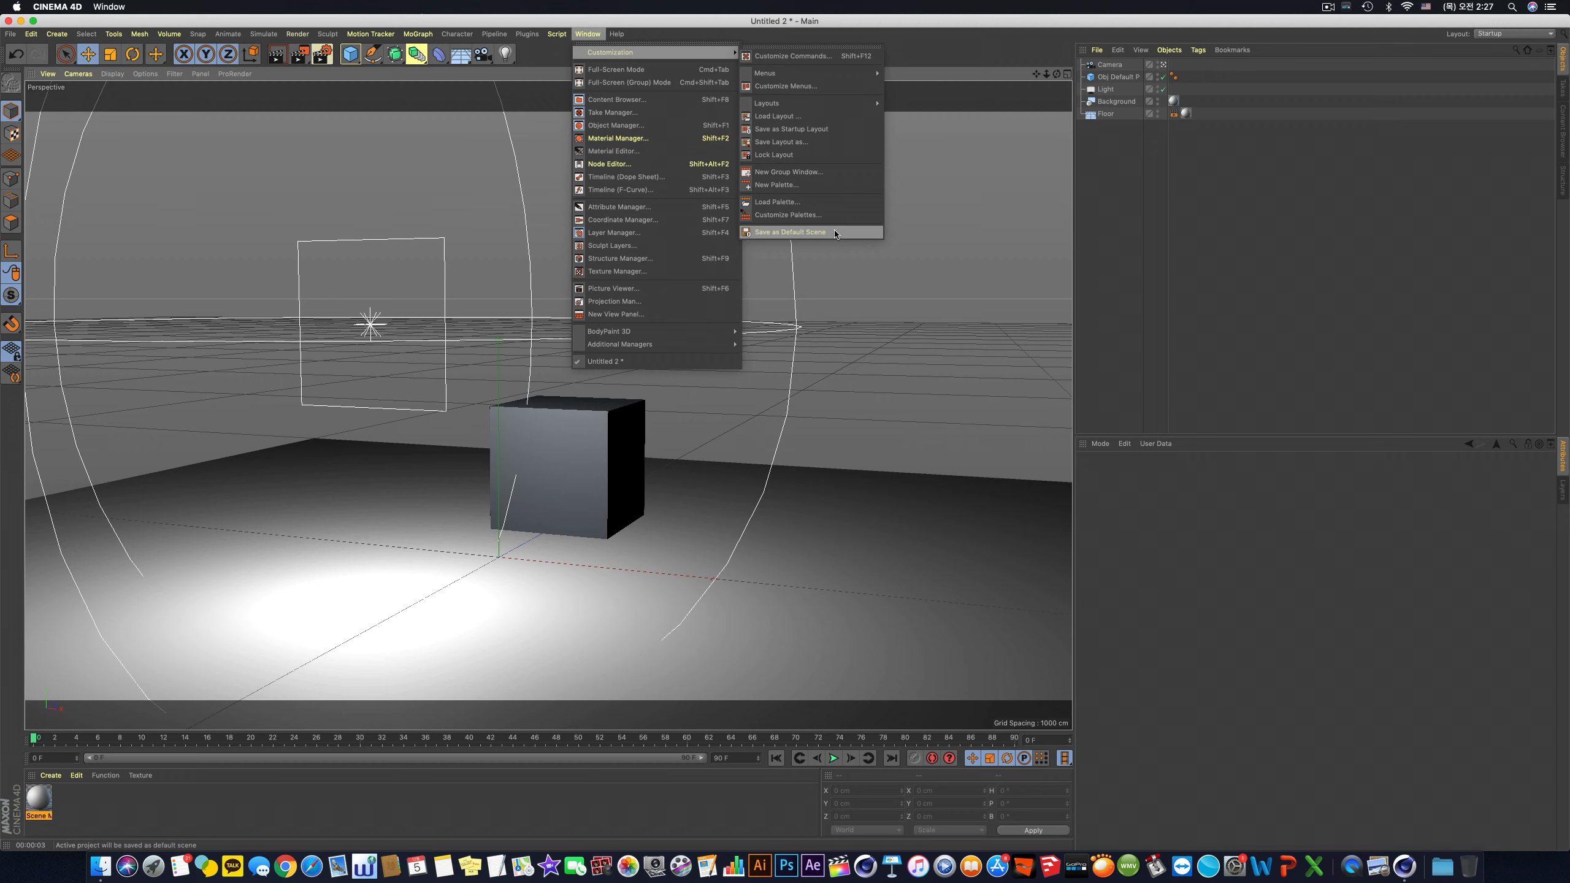
mouse_move(30, 34)
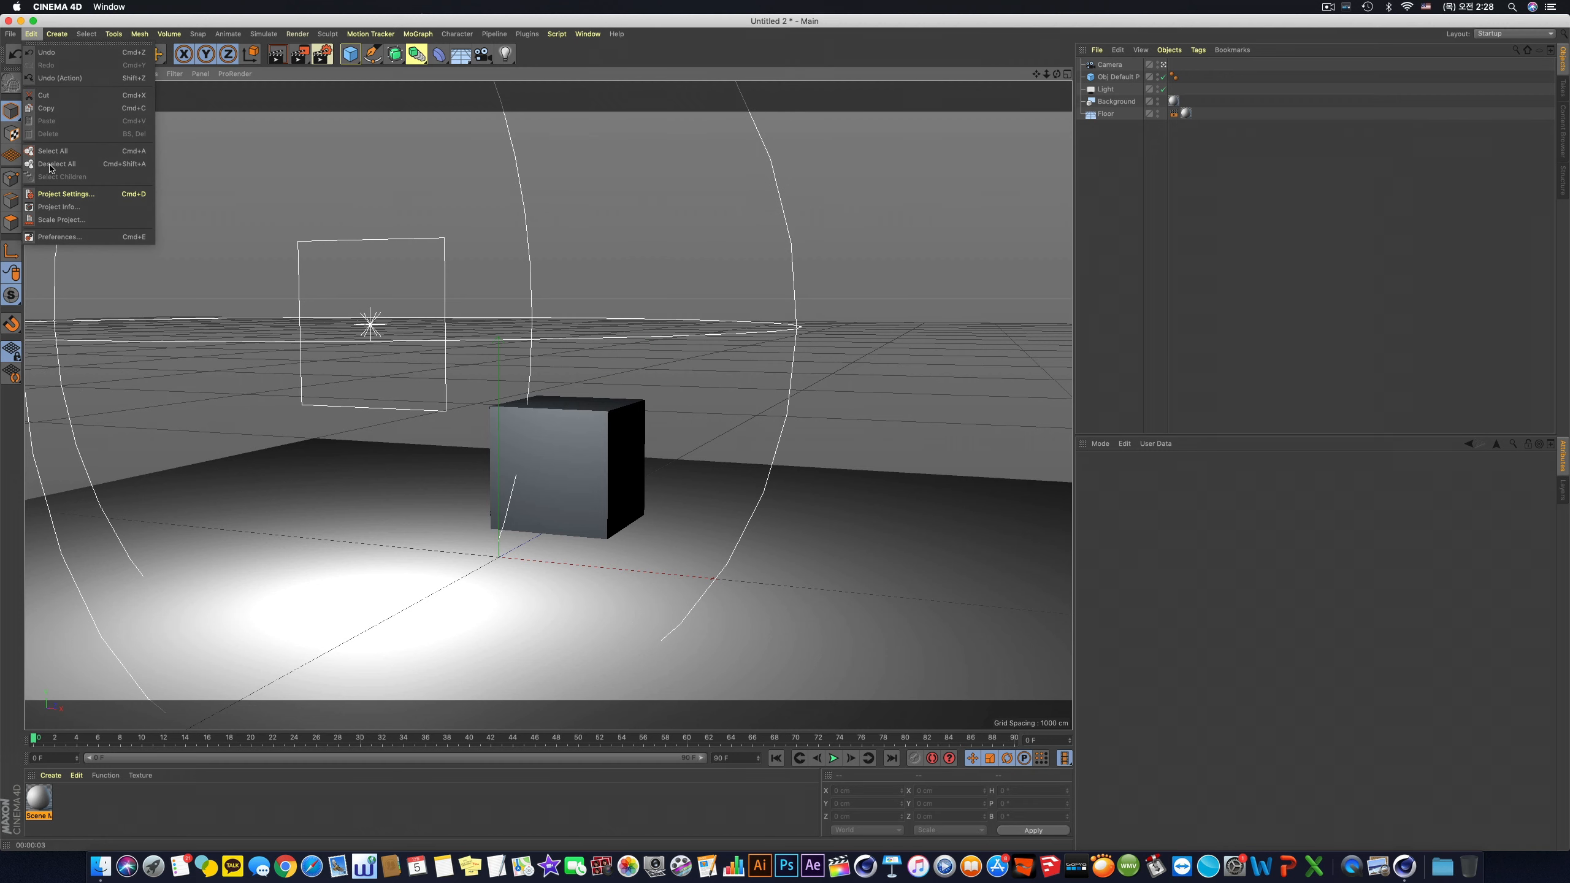
click(61, 236)
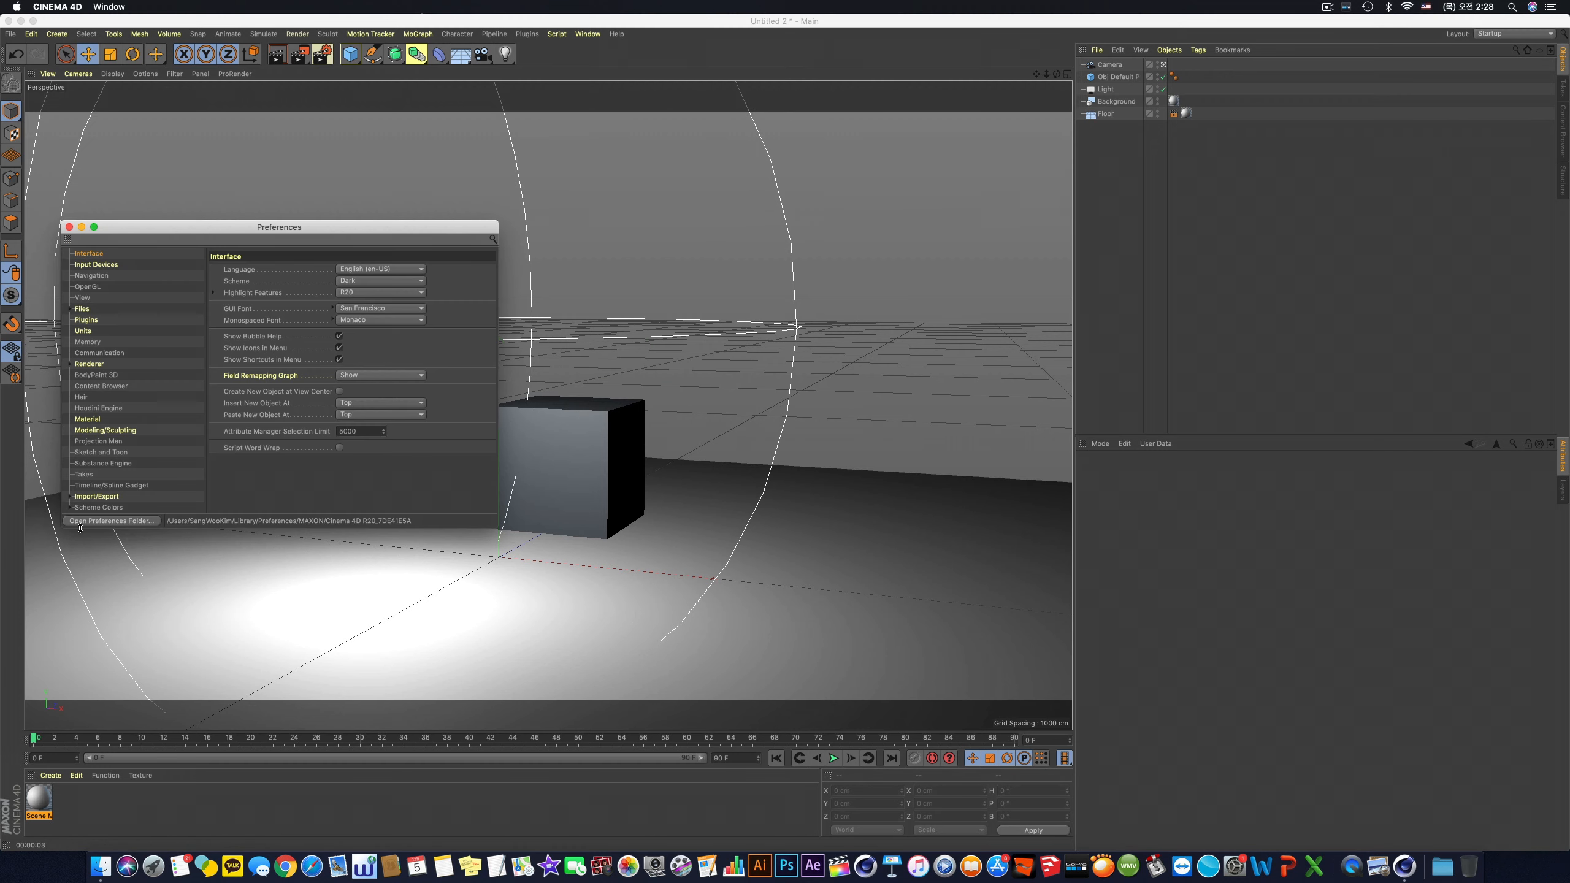
drag(211, 232, 448, 187)
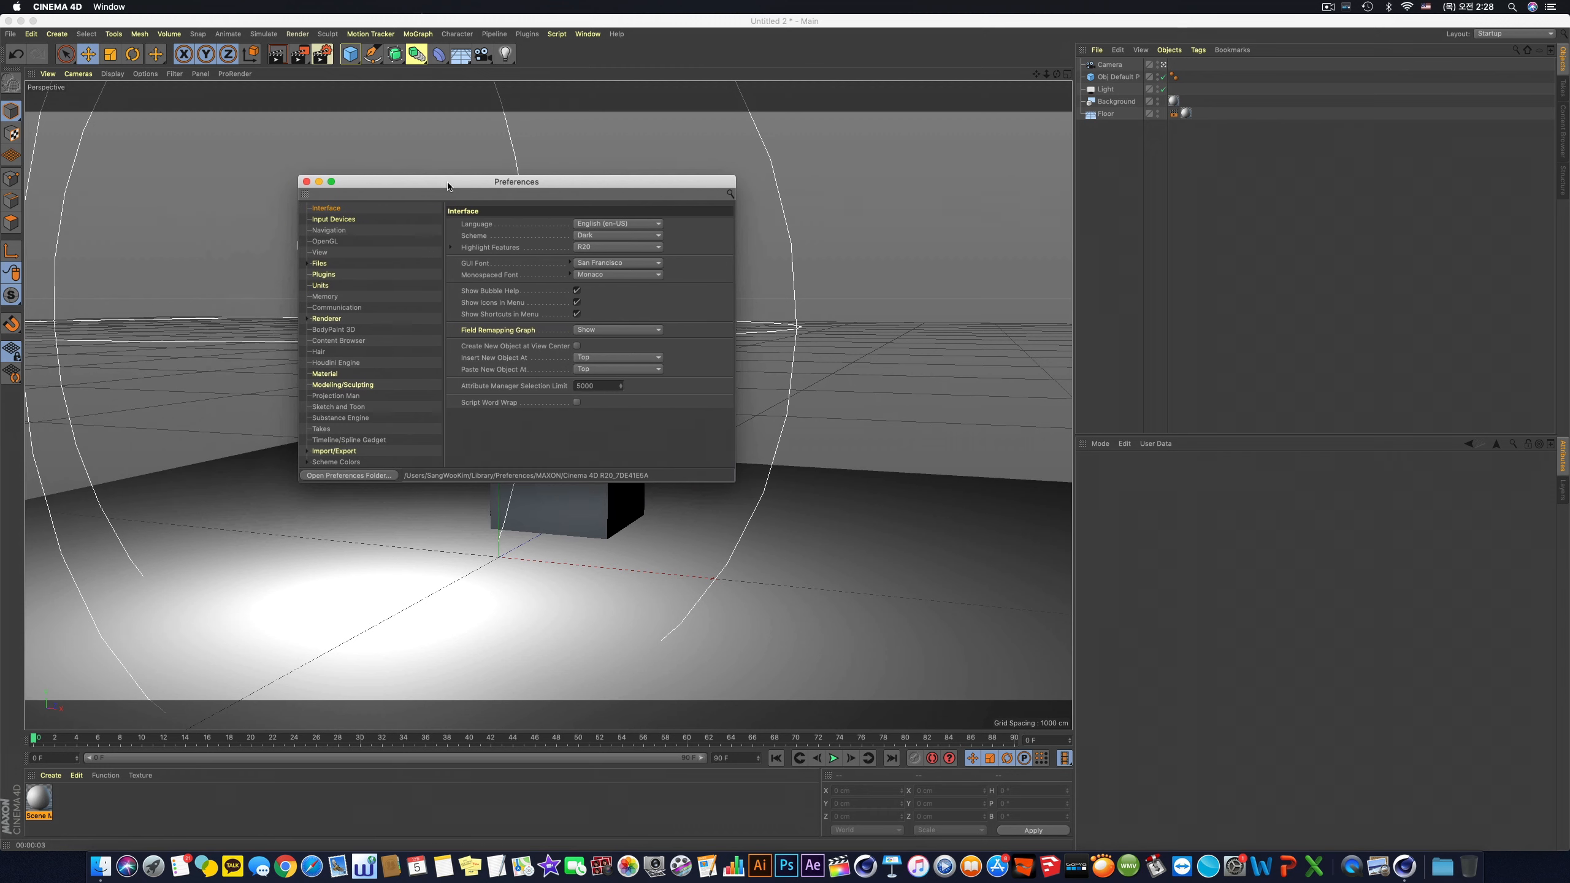
click(356, 475)
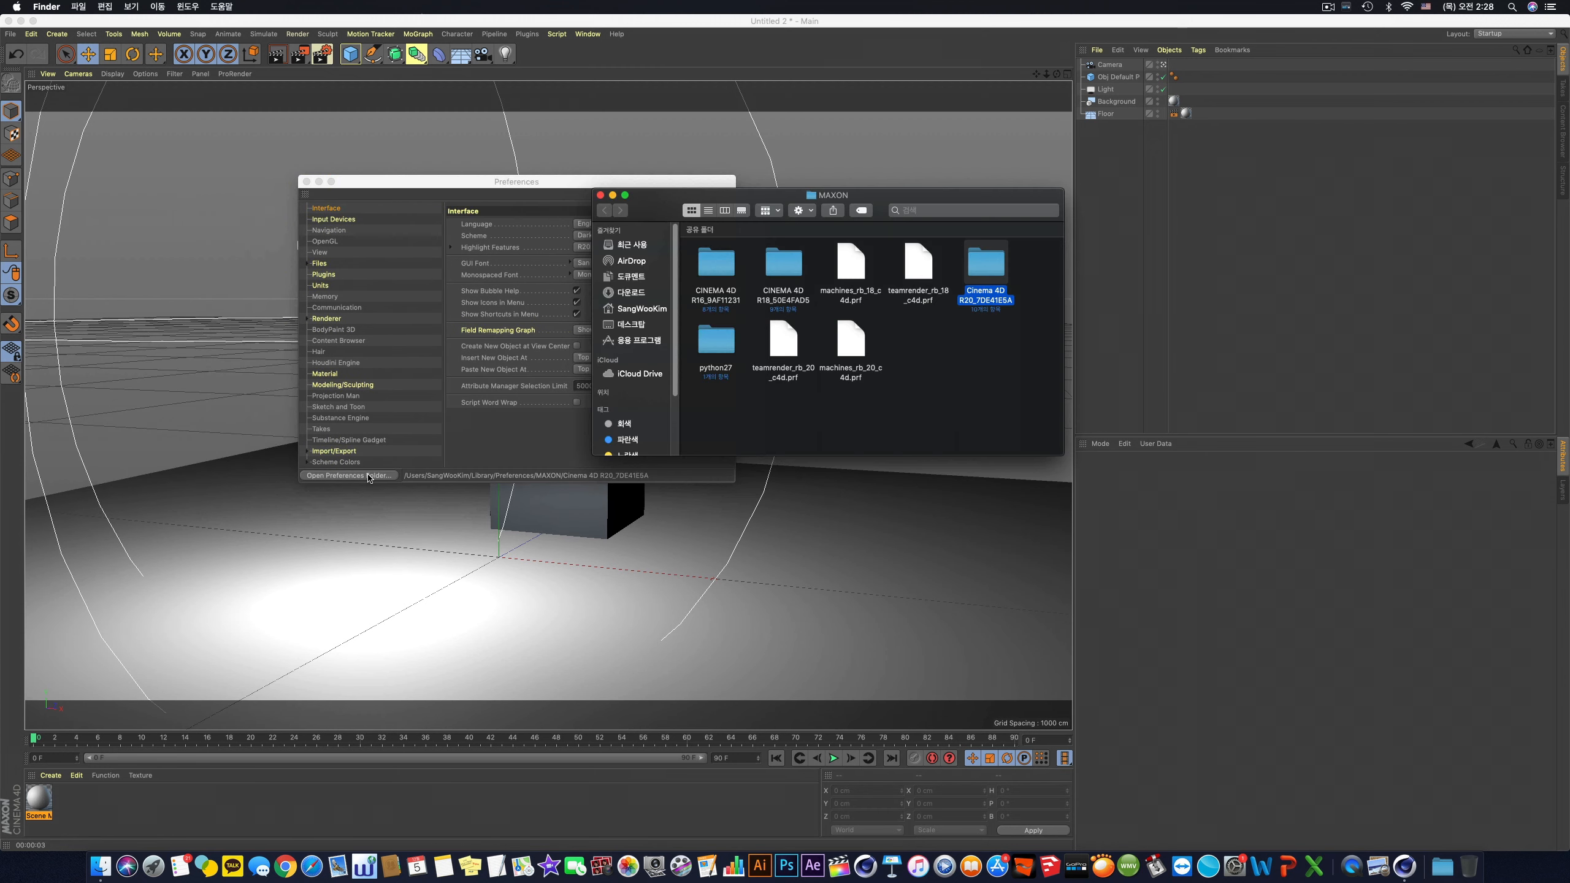
double_click(972, 276)
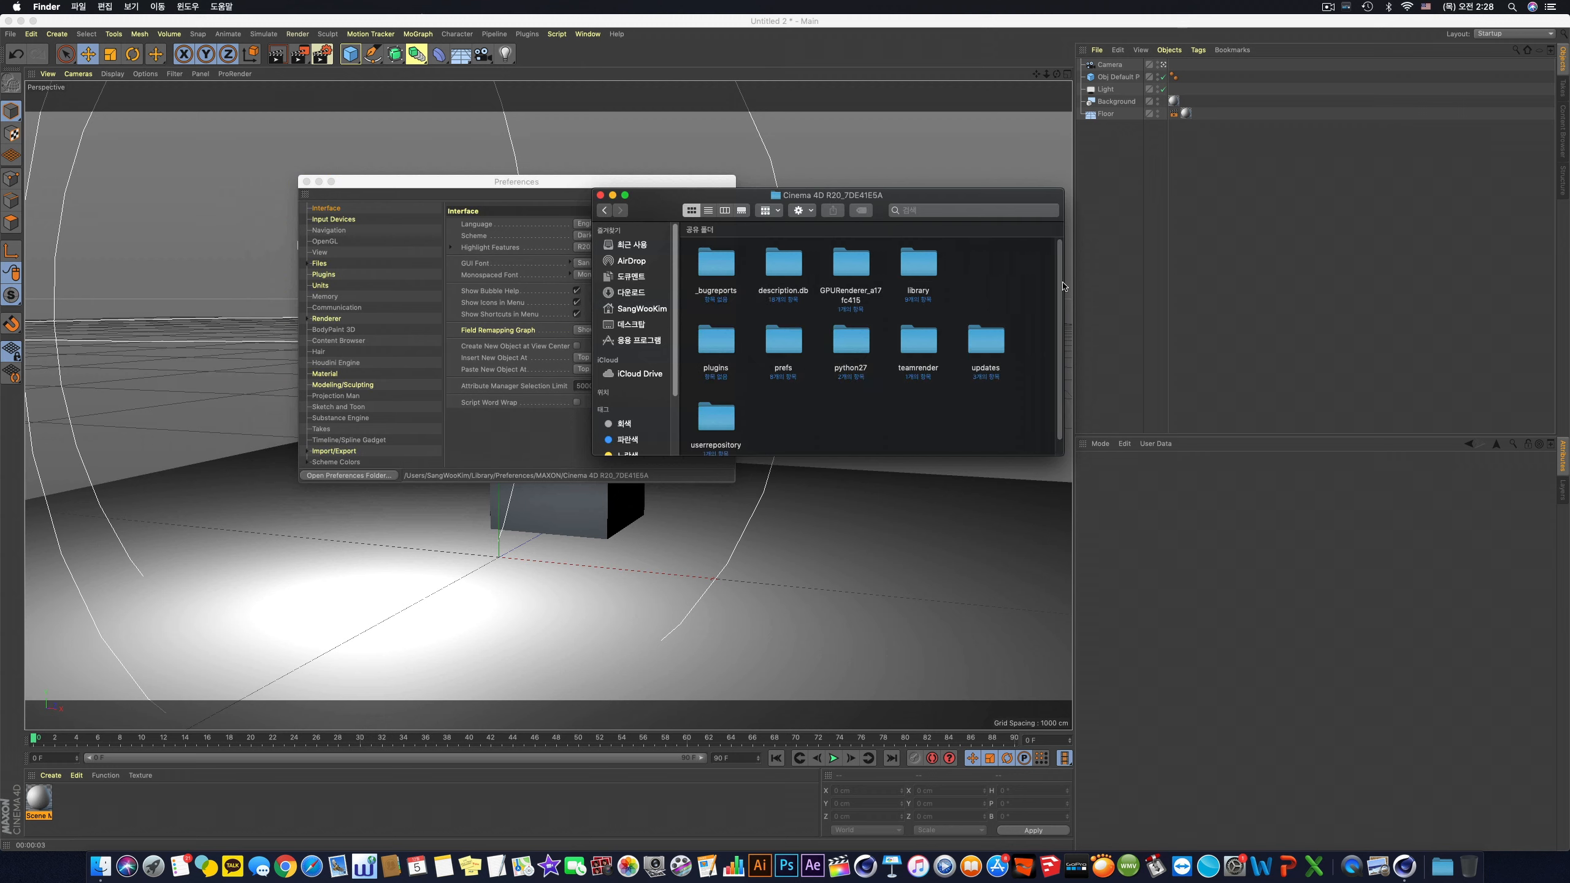
click(600, 195)
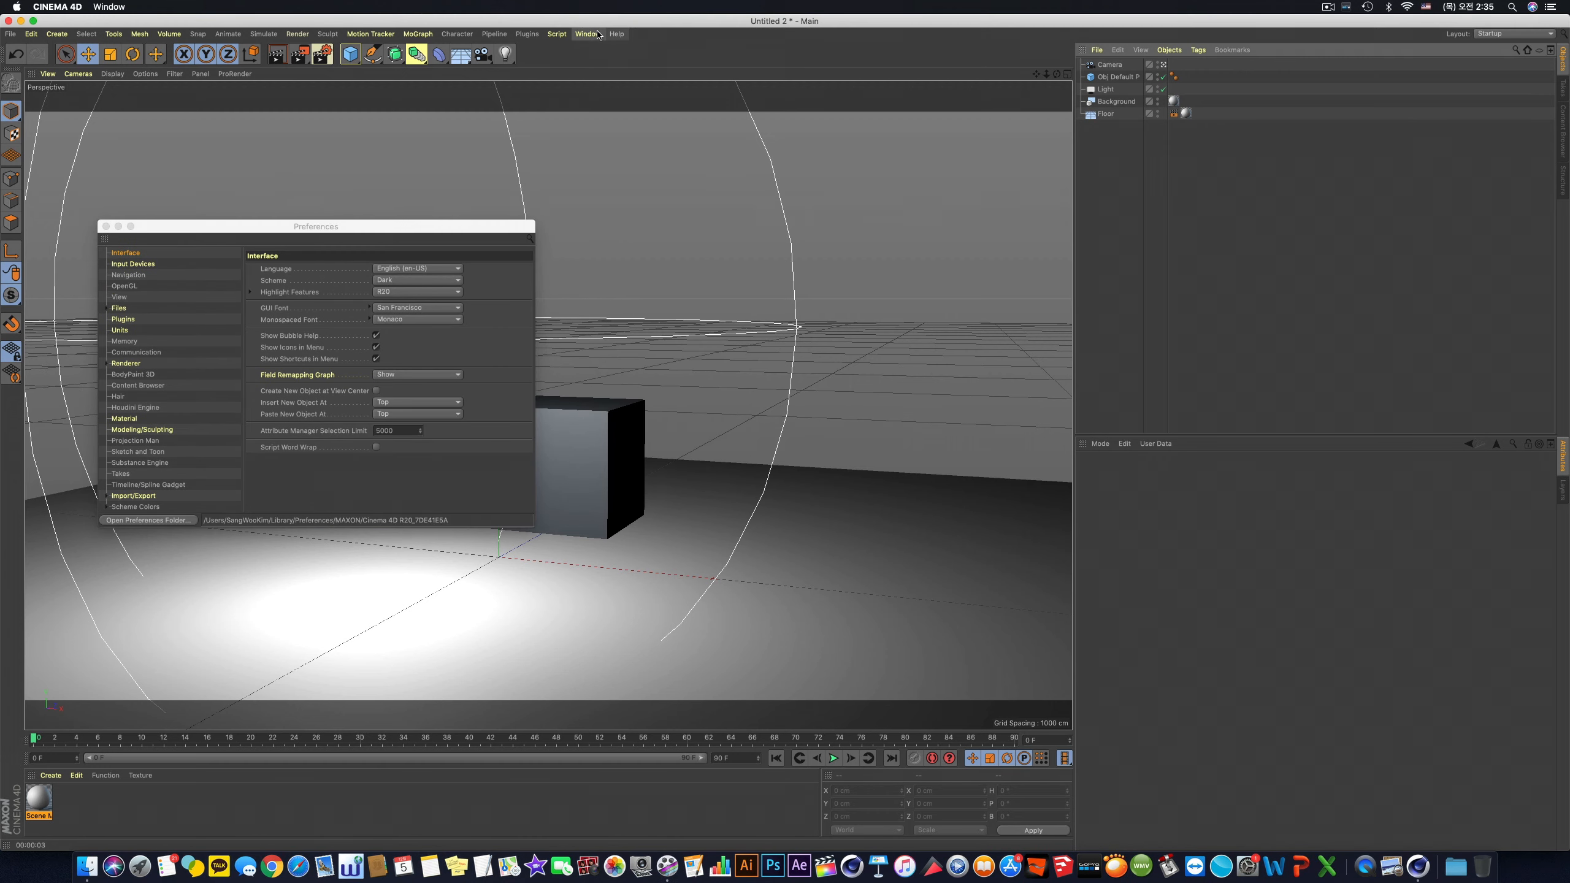
Step: Save the current project as the default scene
click(588, 35)
mouse_move(596, 55)
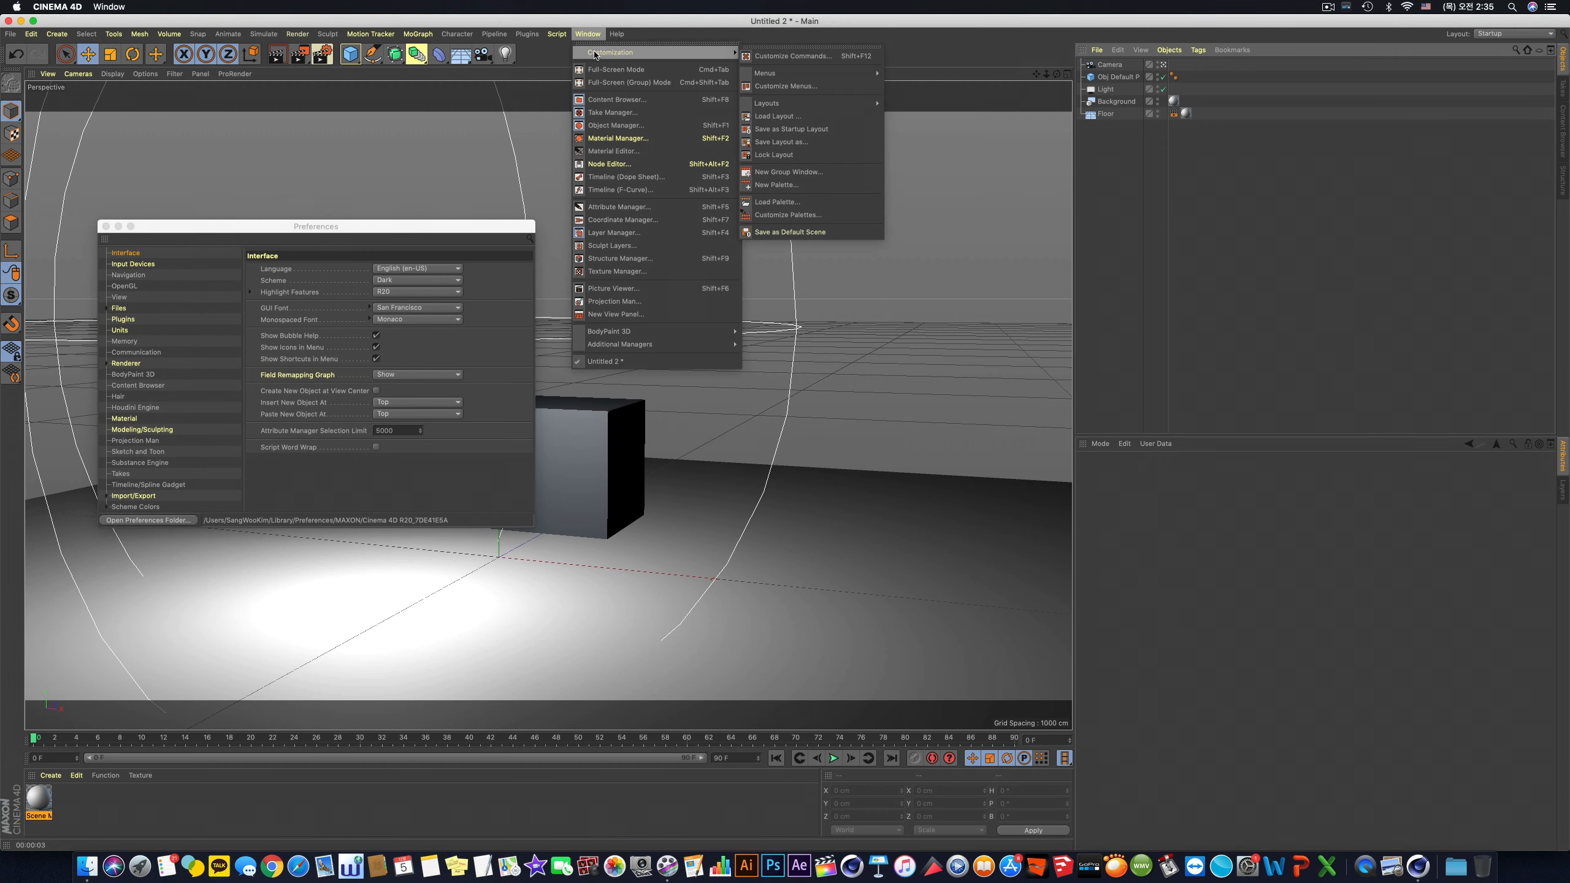
click(796, 234)
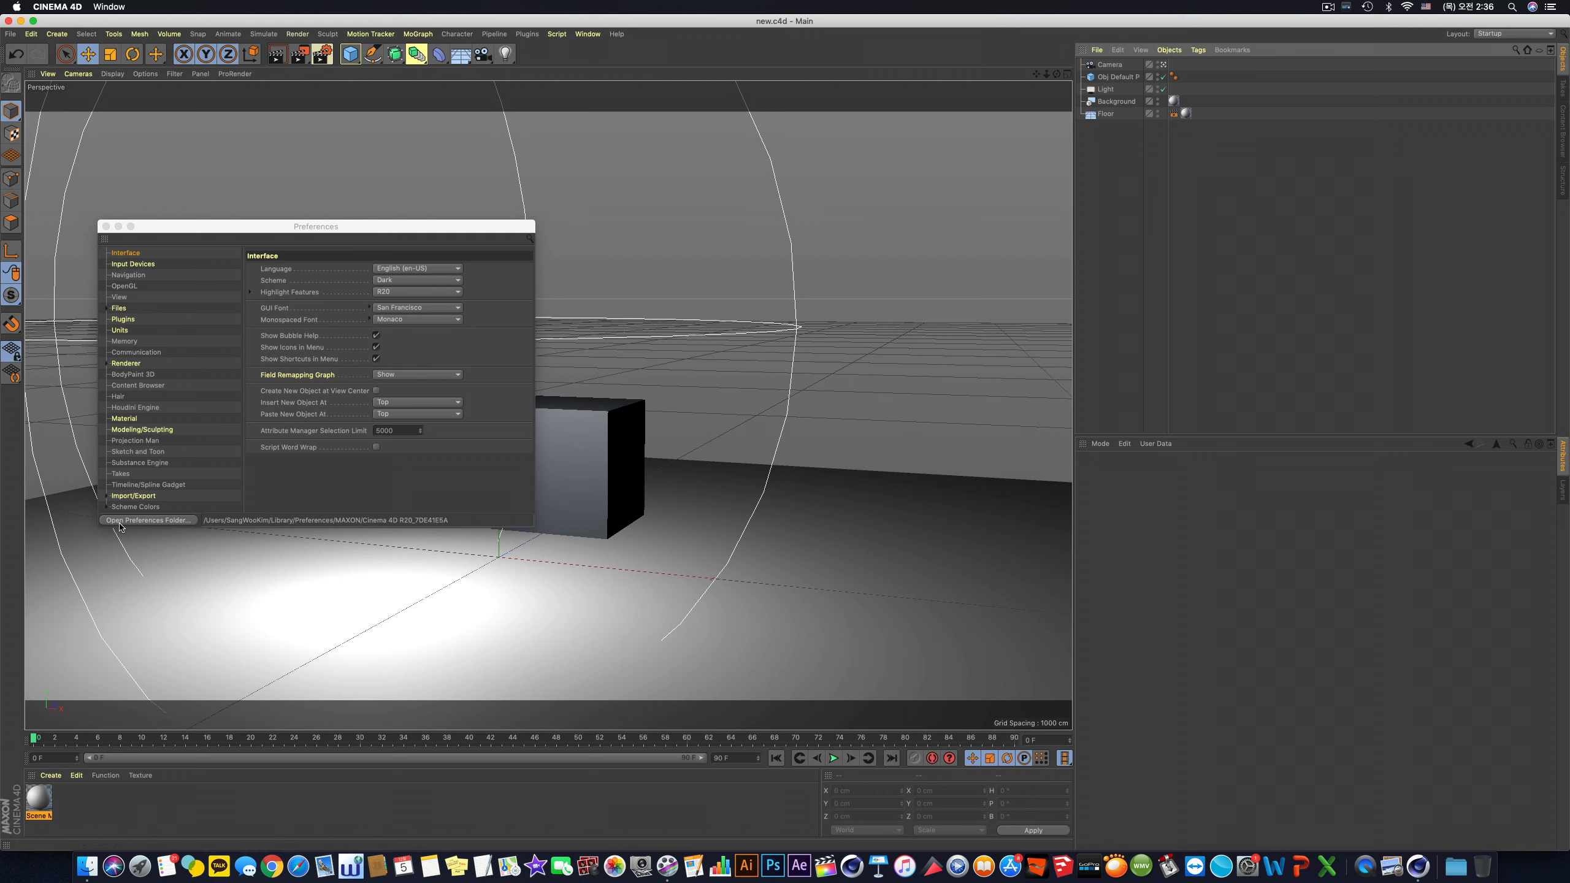
Step: Check the Cinema 4D R20 preferences folder for the saved new.c4d file, and close the folder and Preferences windows
click(163, 525)
click(149, 521)
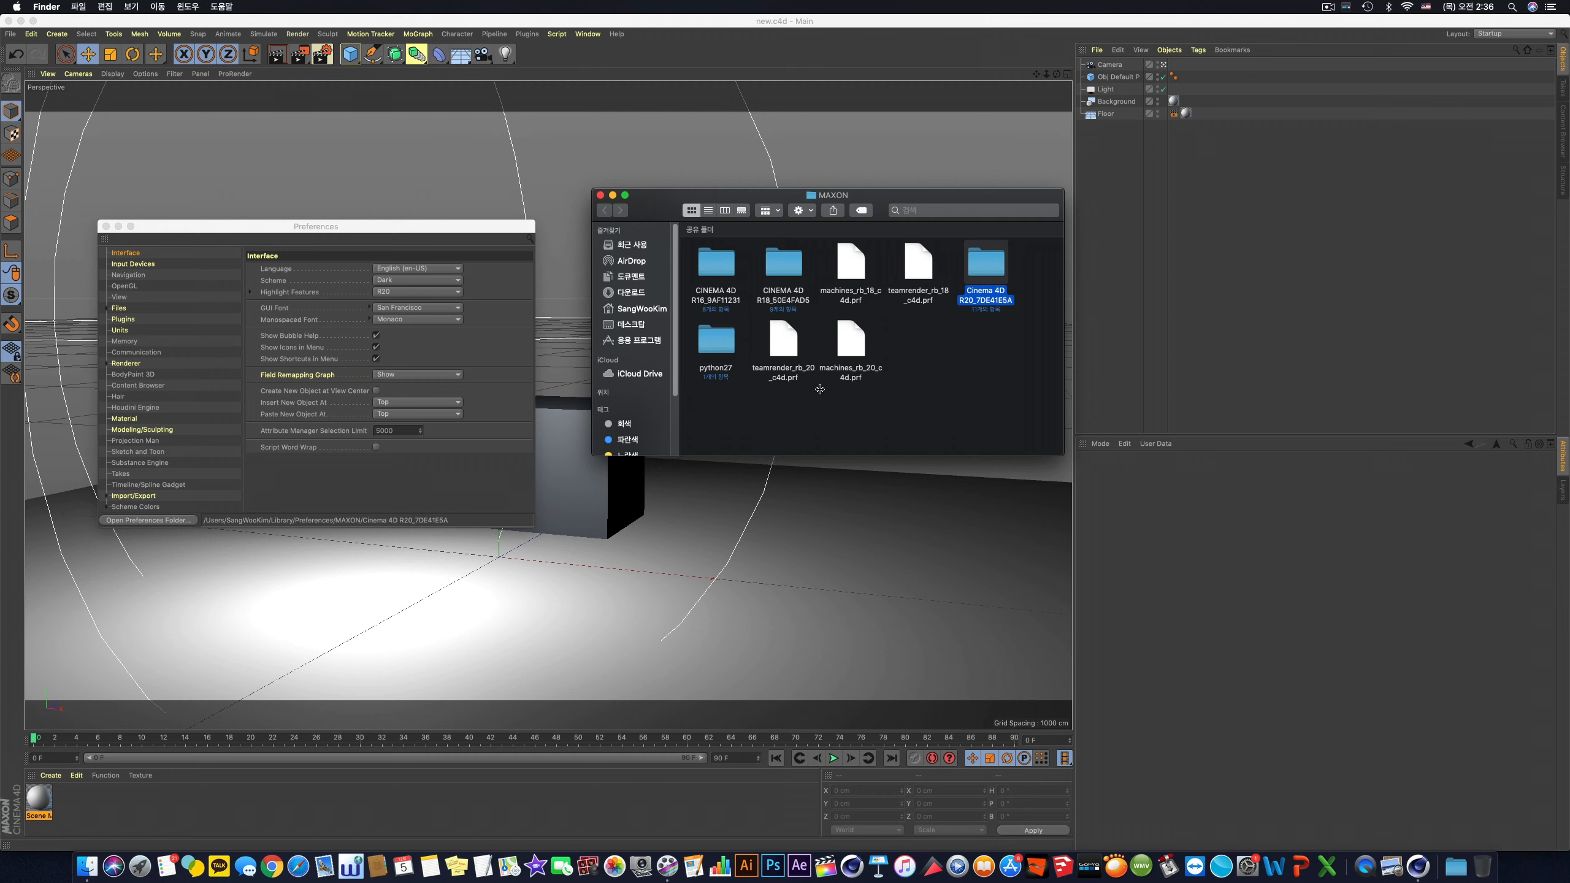
double_click(988, 267)
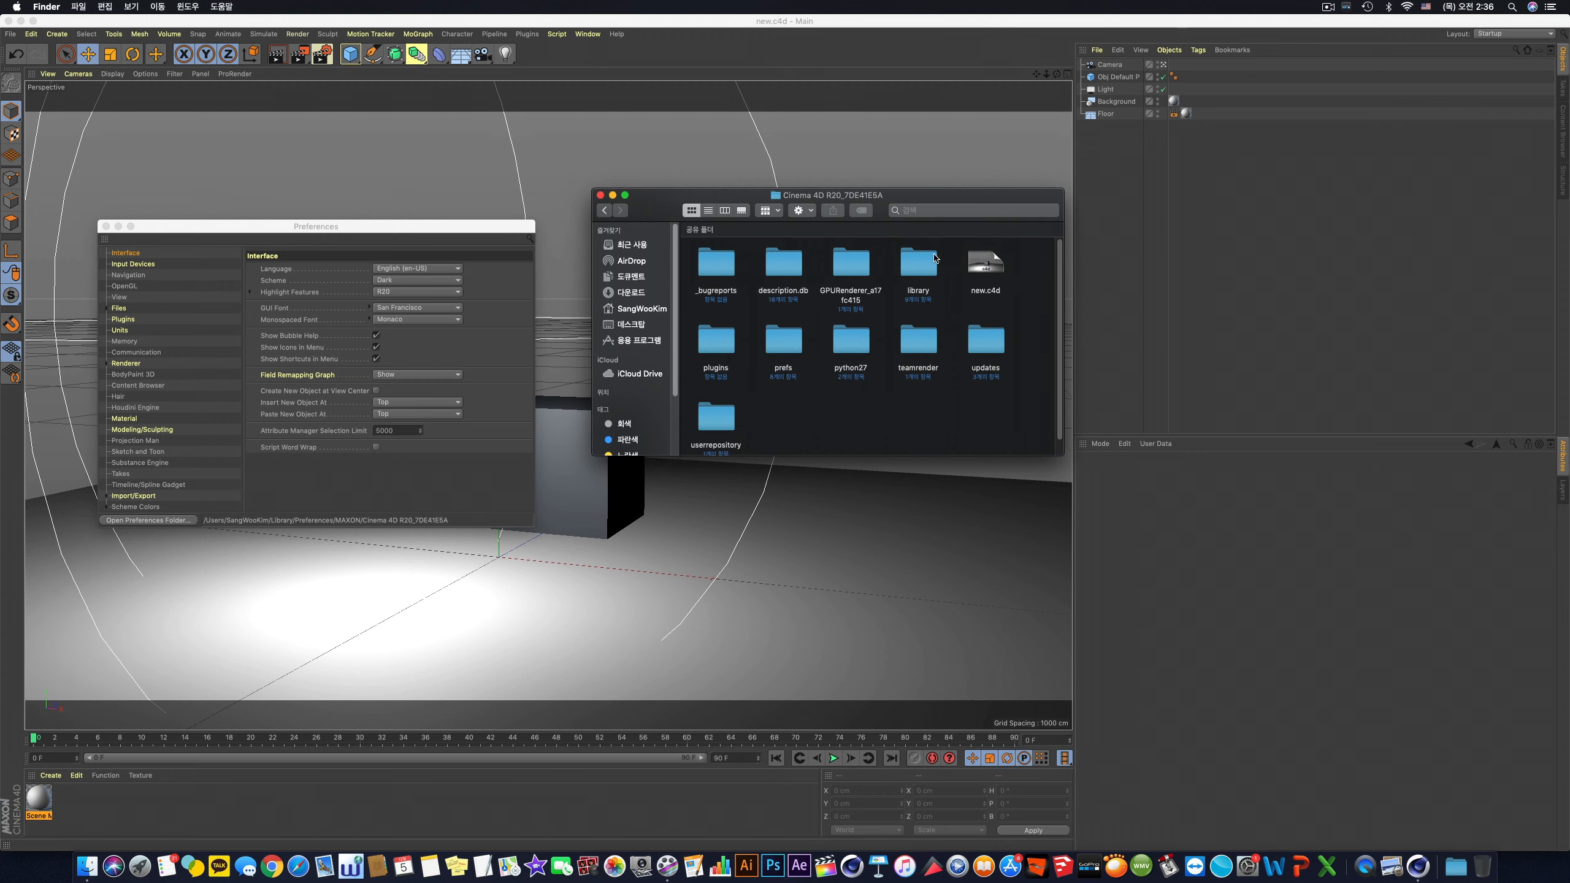
click(600, 195)
click(105, 227)
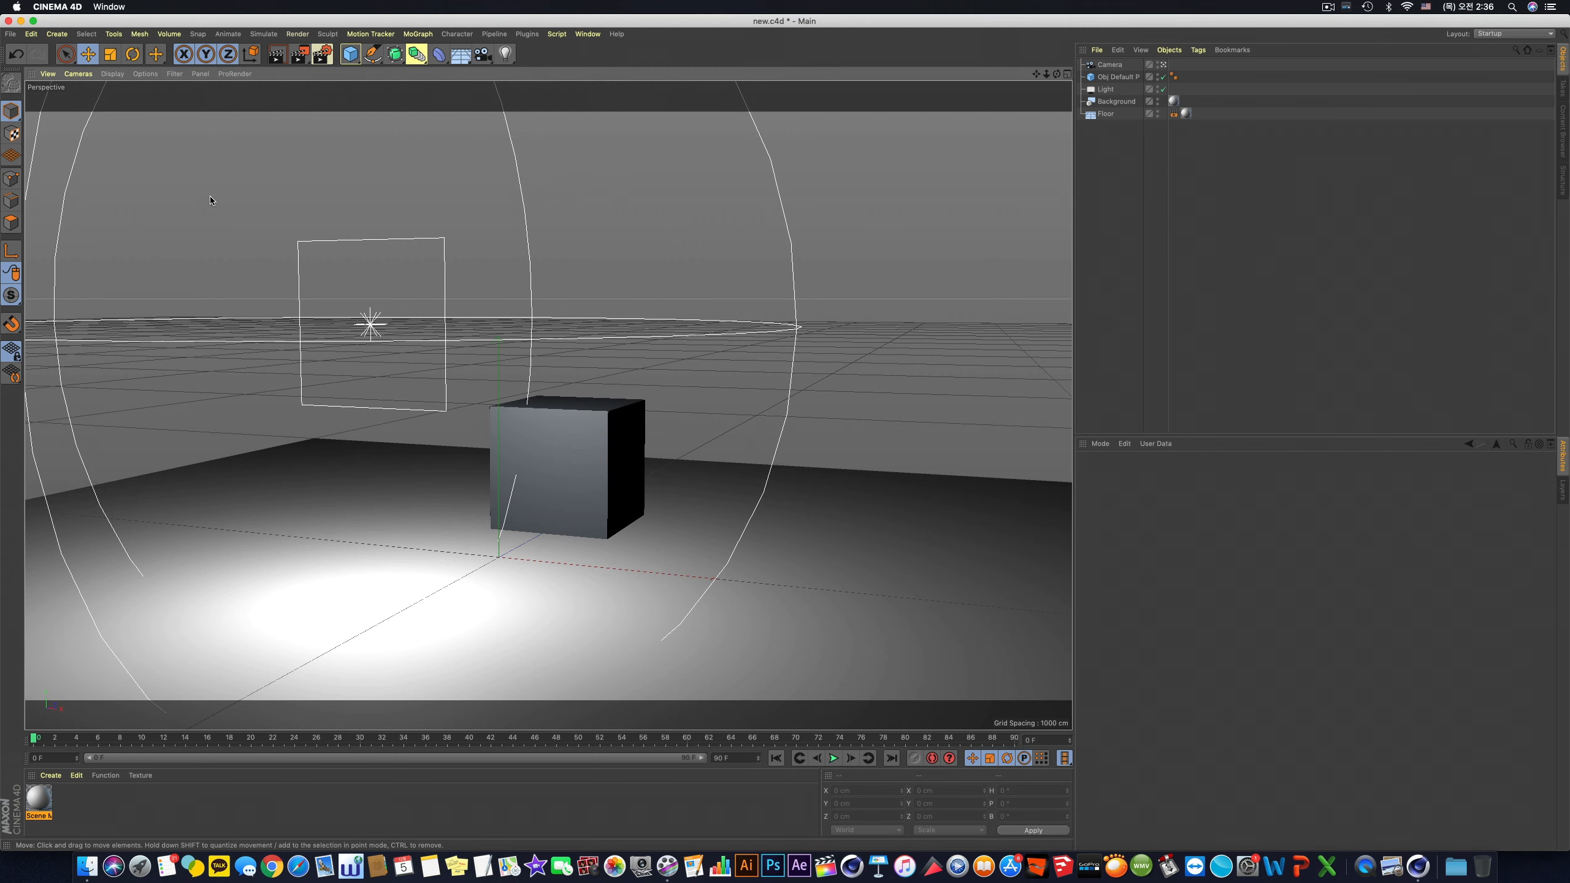
Step: Close the new.c4d project without saving its changes to start from a fresh project
click(10, 33)
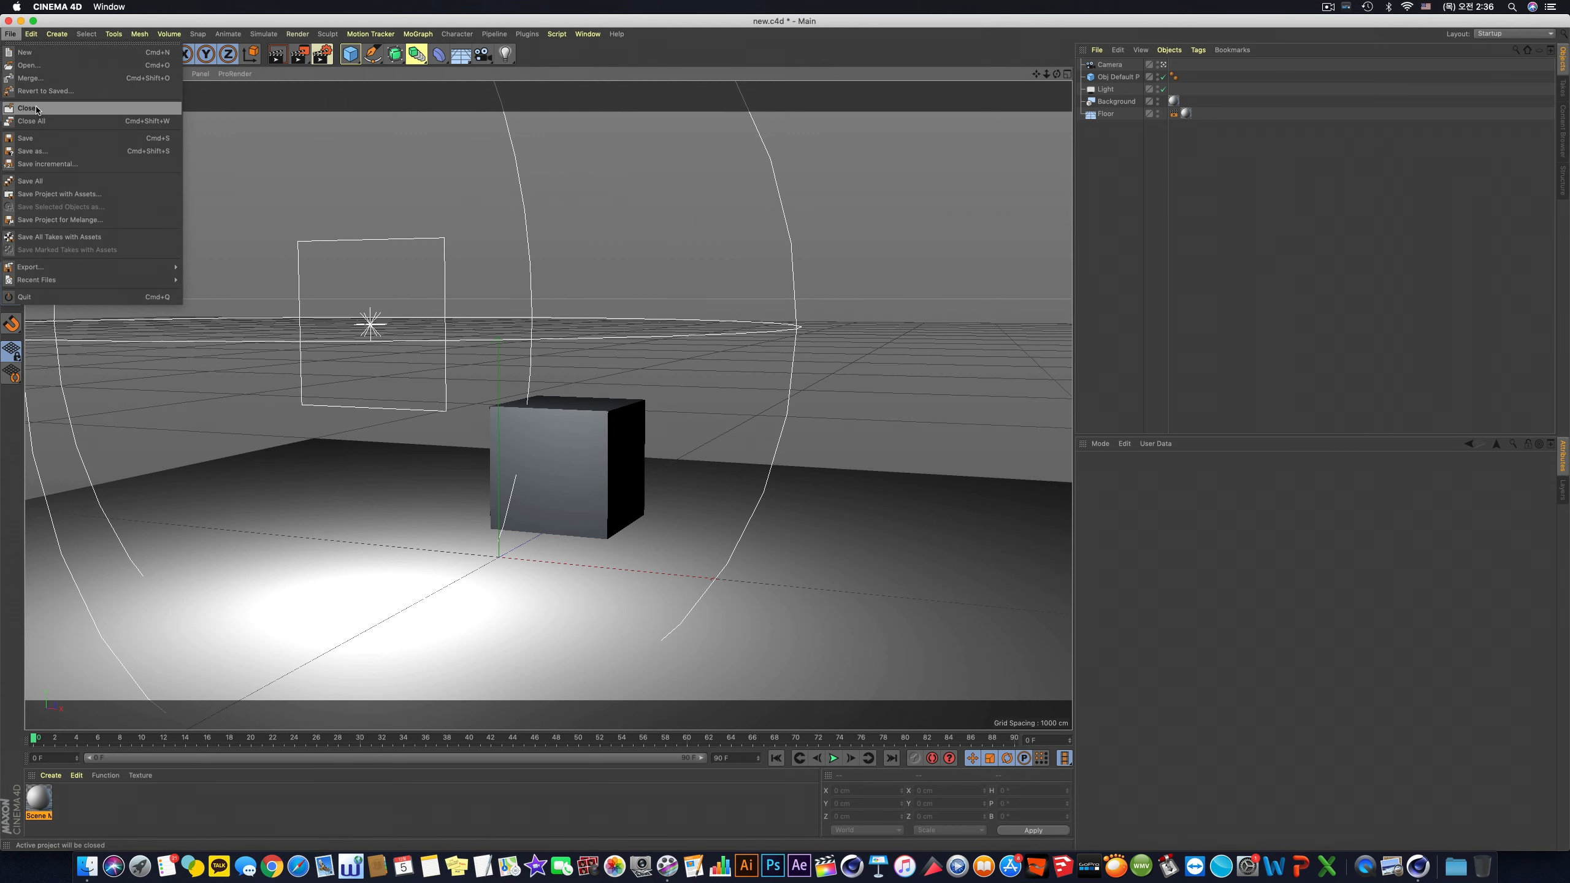
click(36, 110)
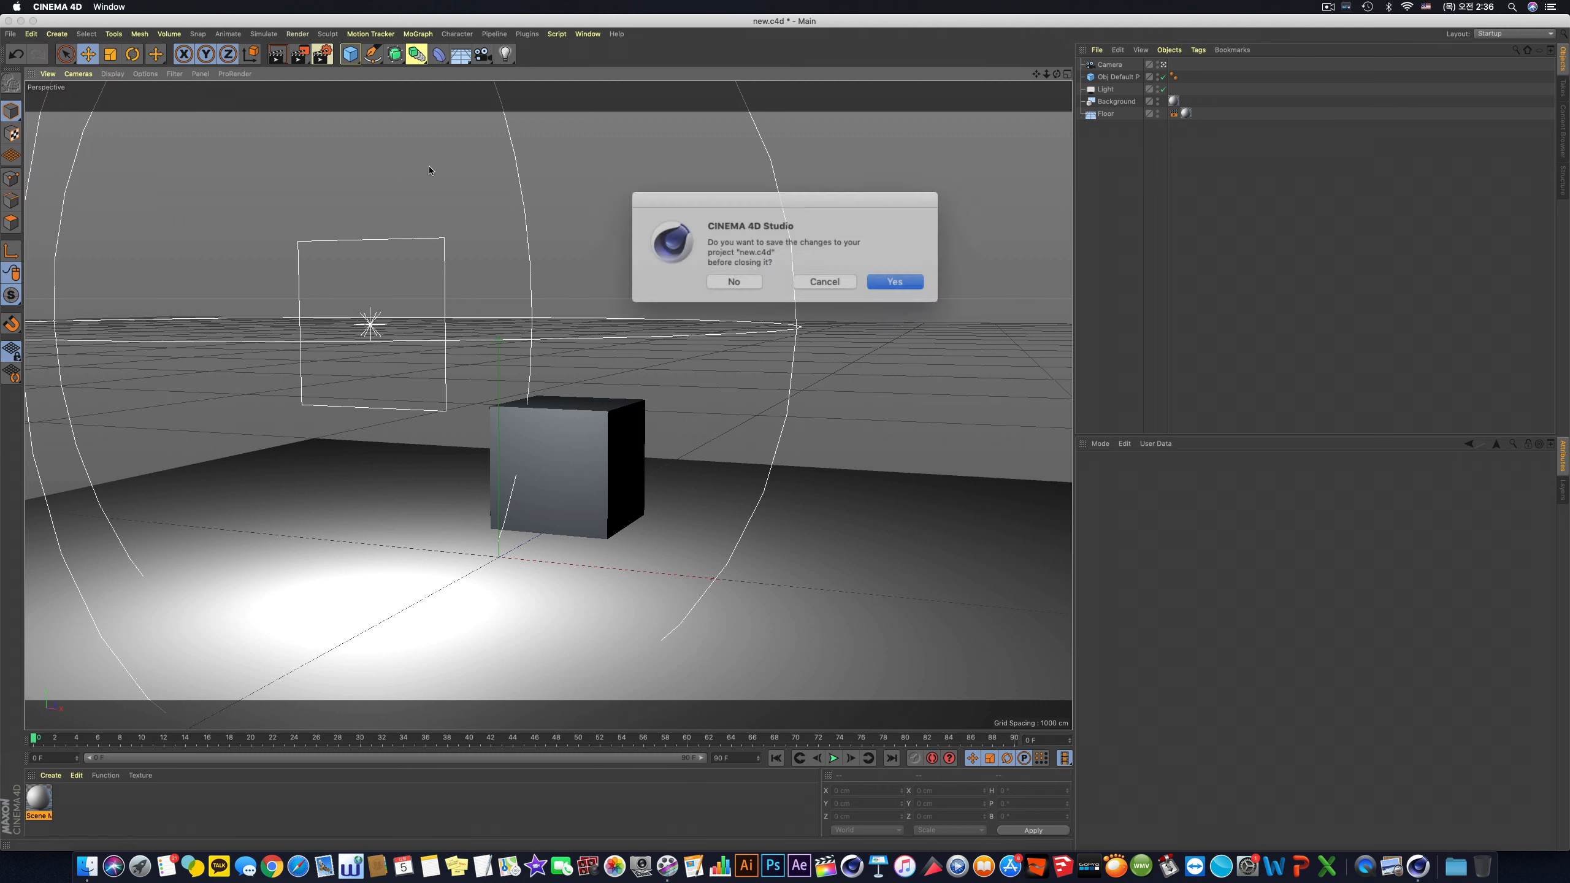
click(741, 276)
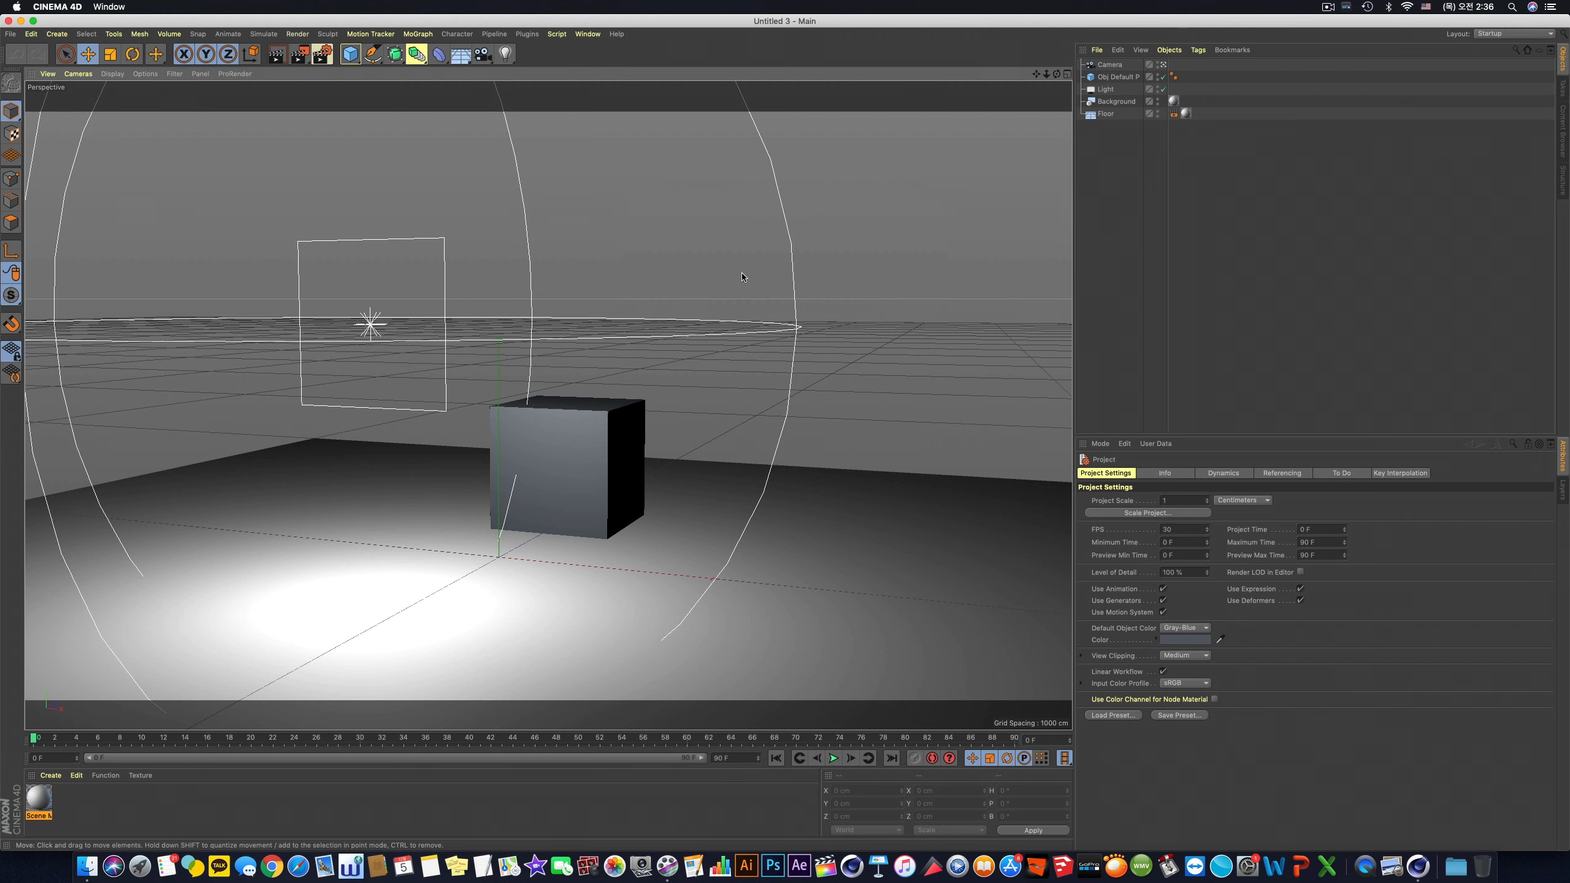
click(587, 33)
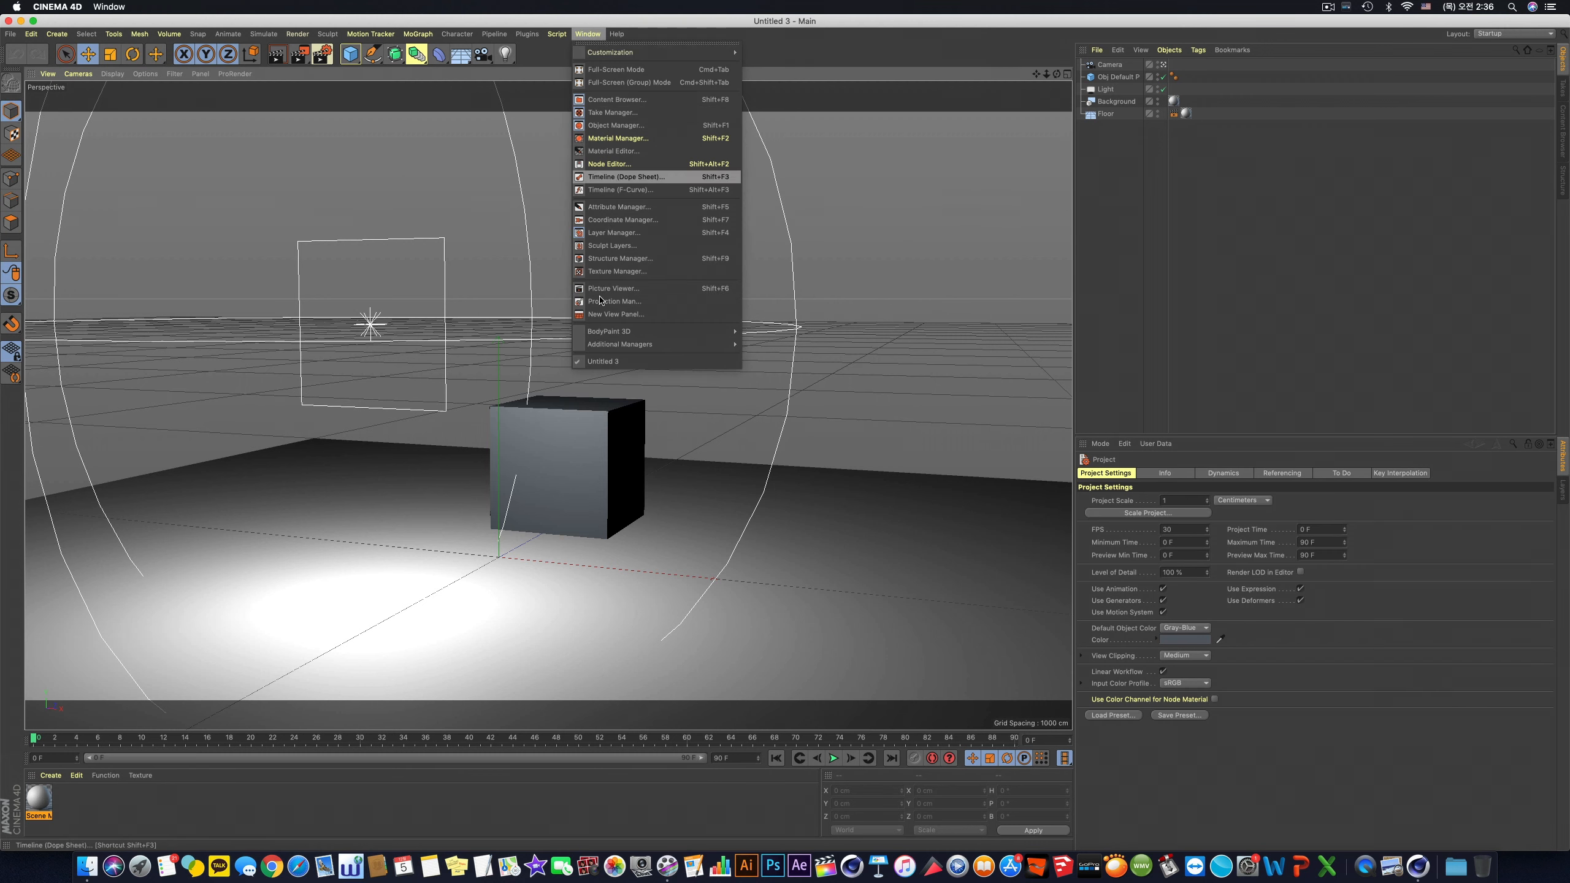
Step: Quit Cinema 4D and launch it again to check which scene it starts with
click(563, 382)
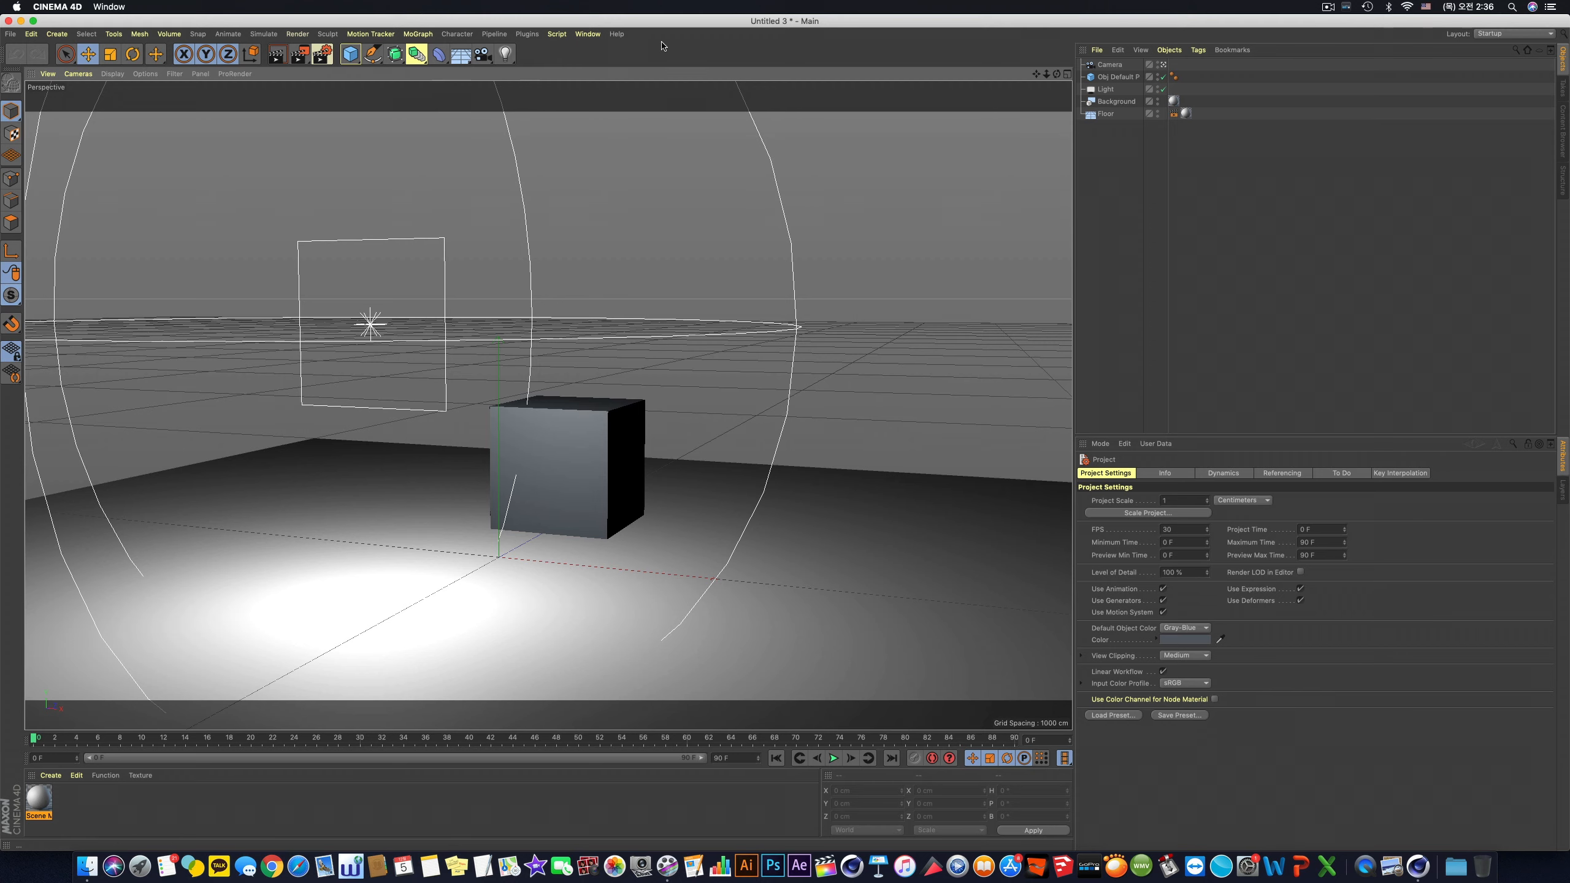
key(super+h)
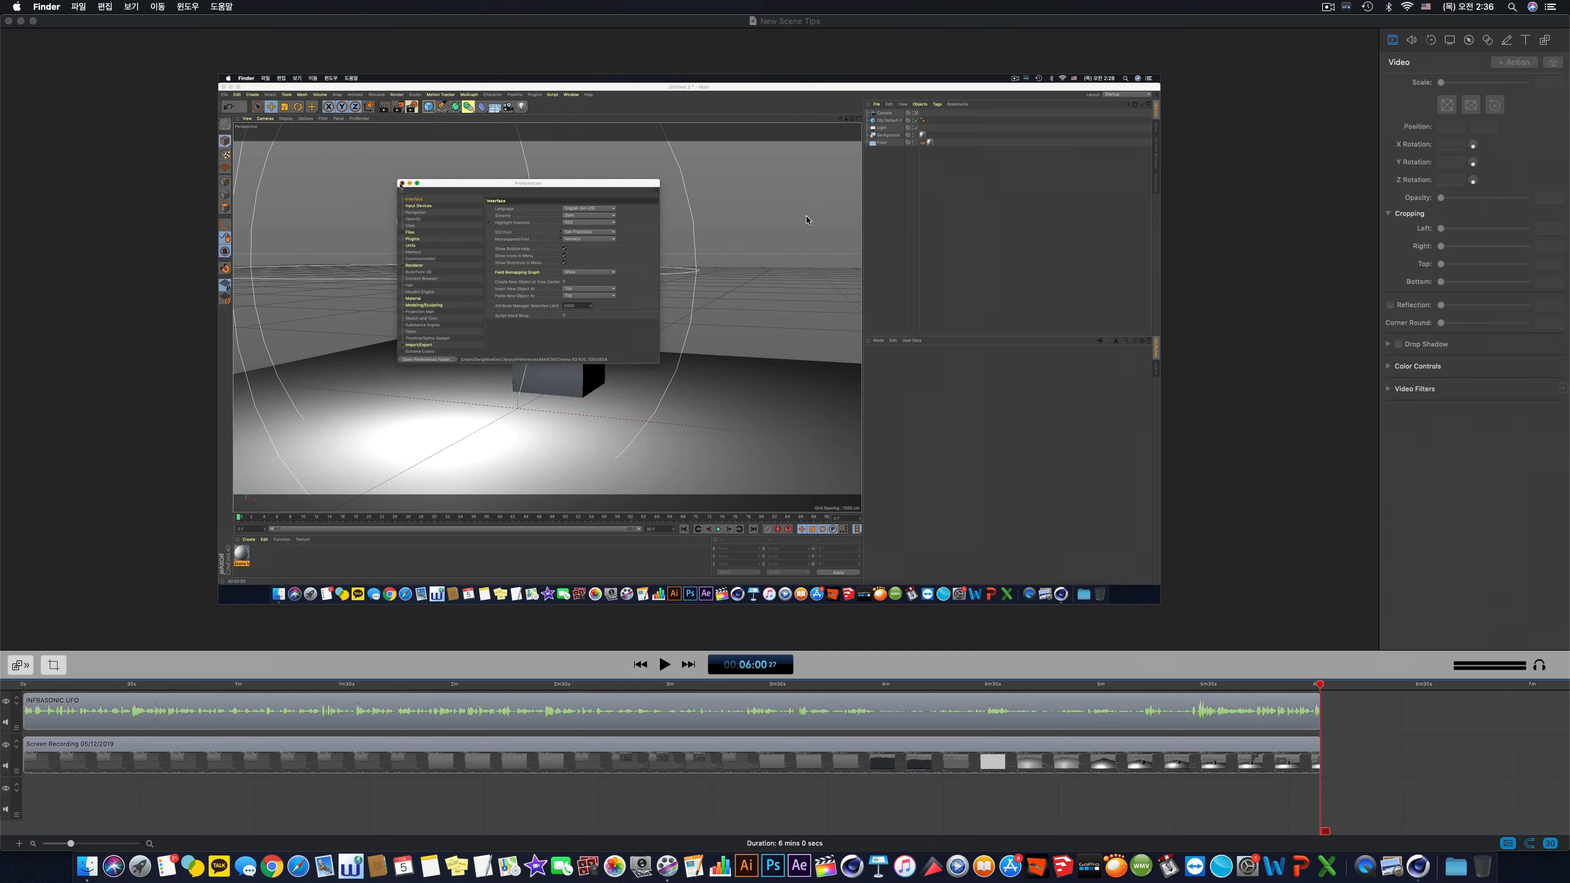
click(1420, 859)
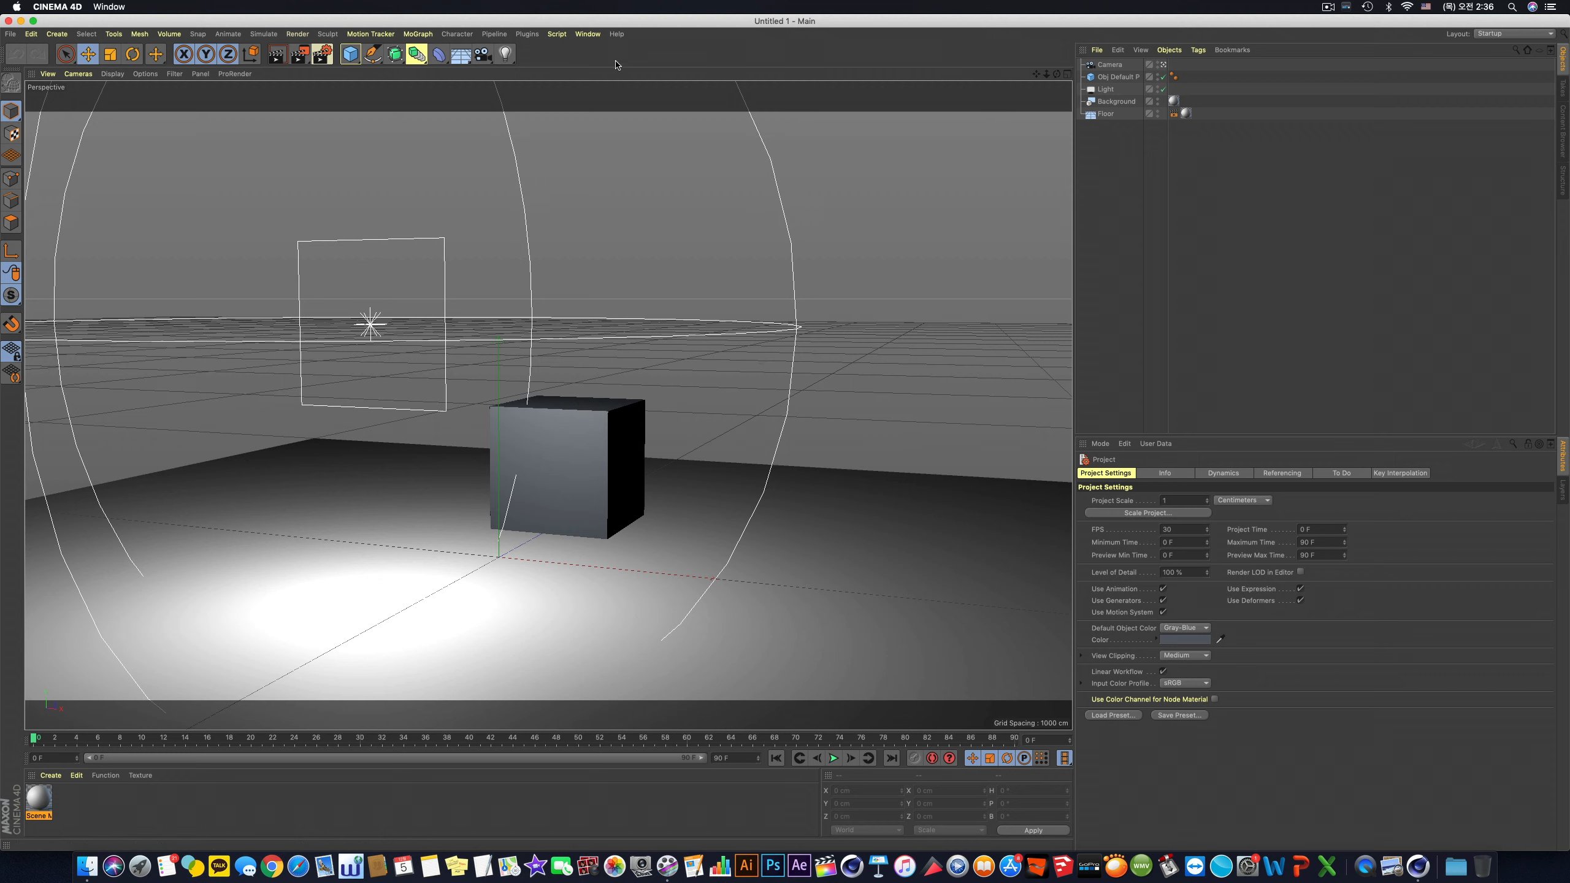
Step: Delete new.c4d from the Cinema 4D R20 preferences folder, and close the folder and Preferences windows
click(31, 33)
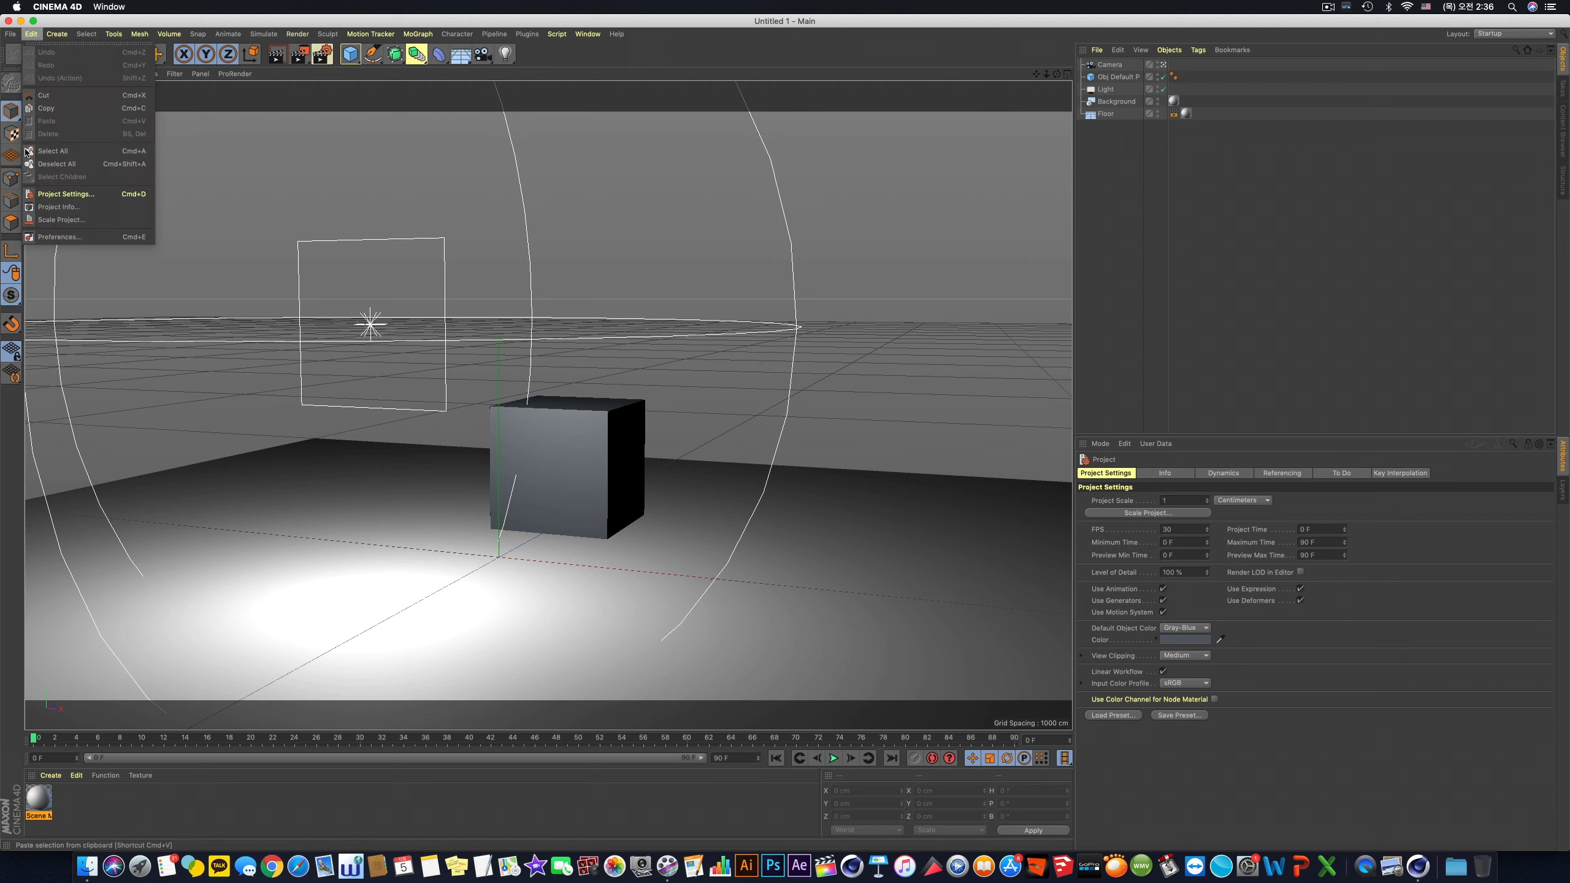
click(38, 237)
click(98, 525)
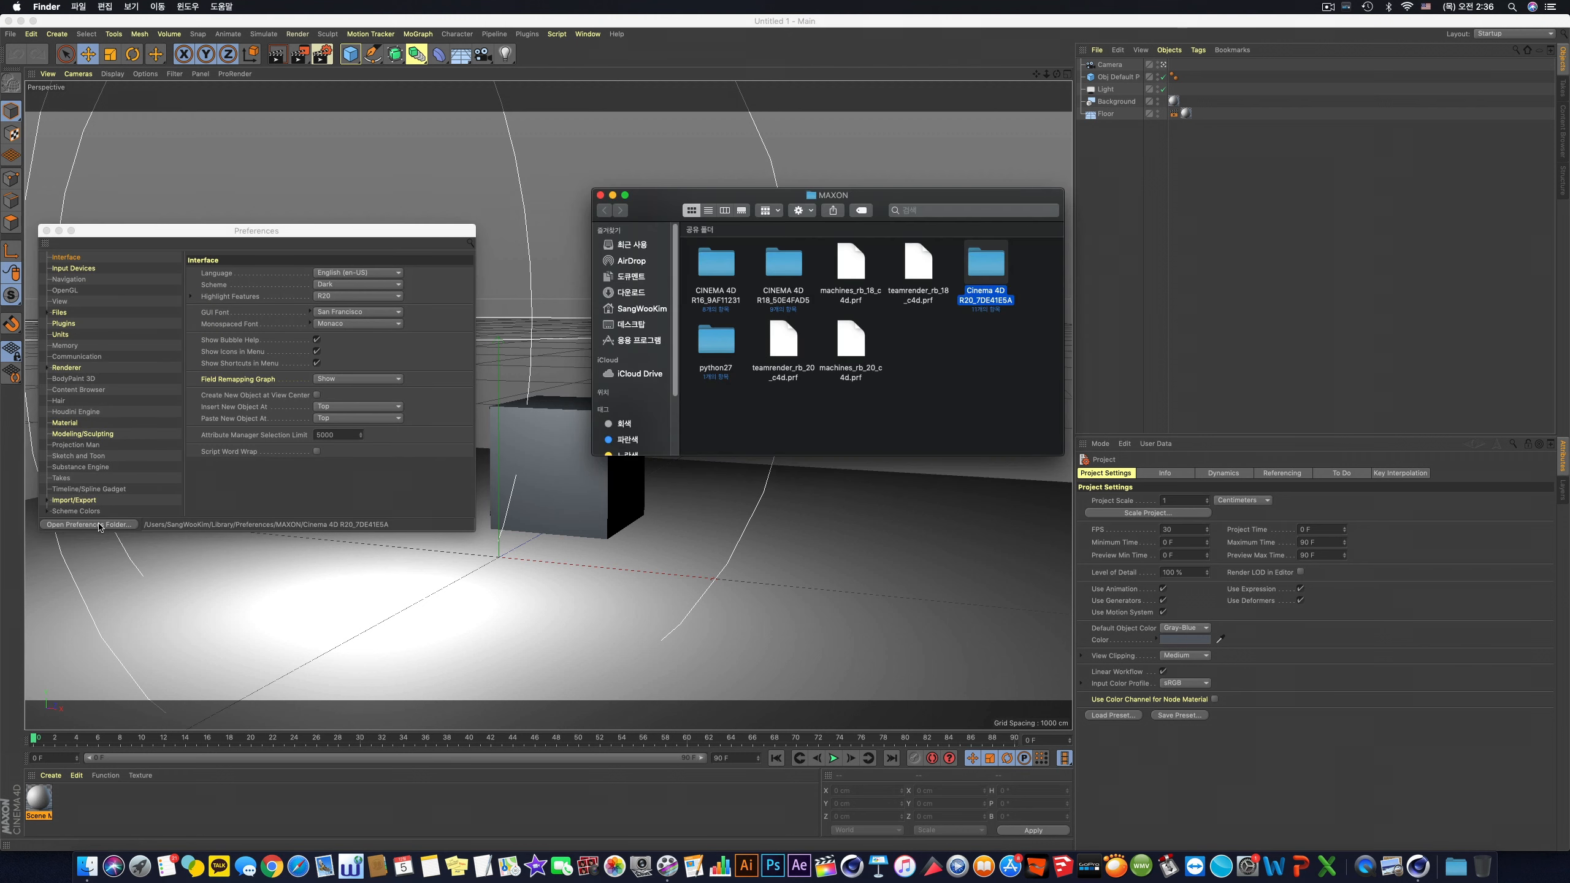
double_click(985, 274)
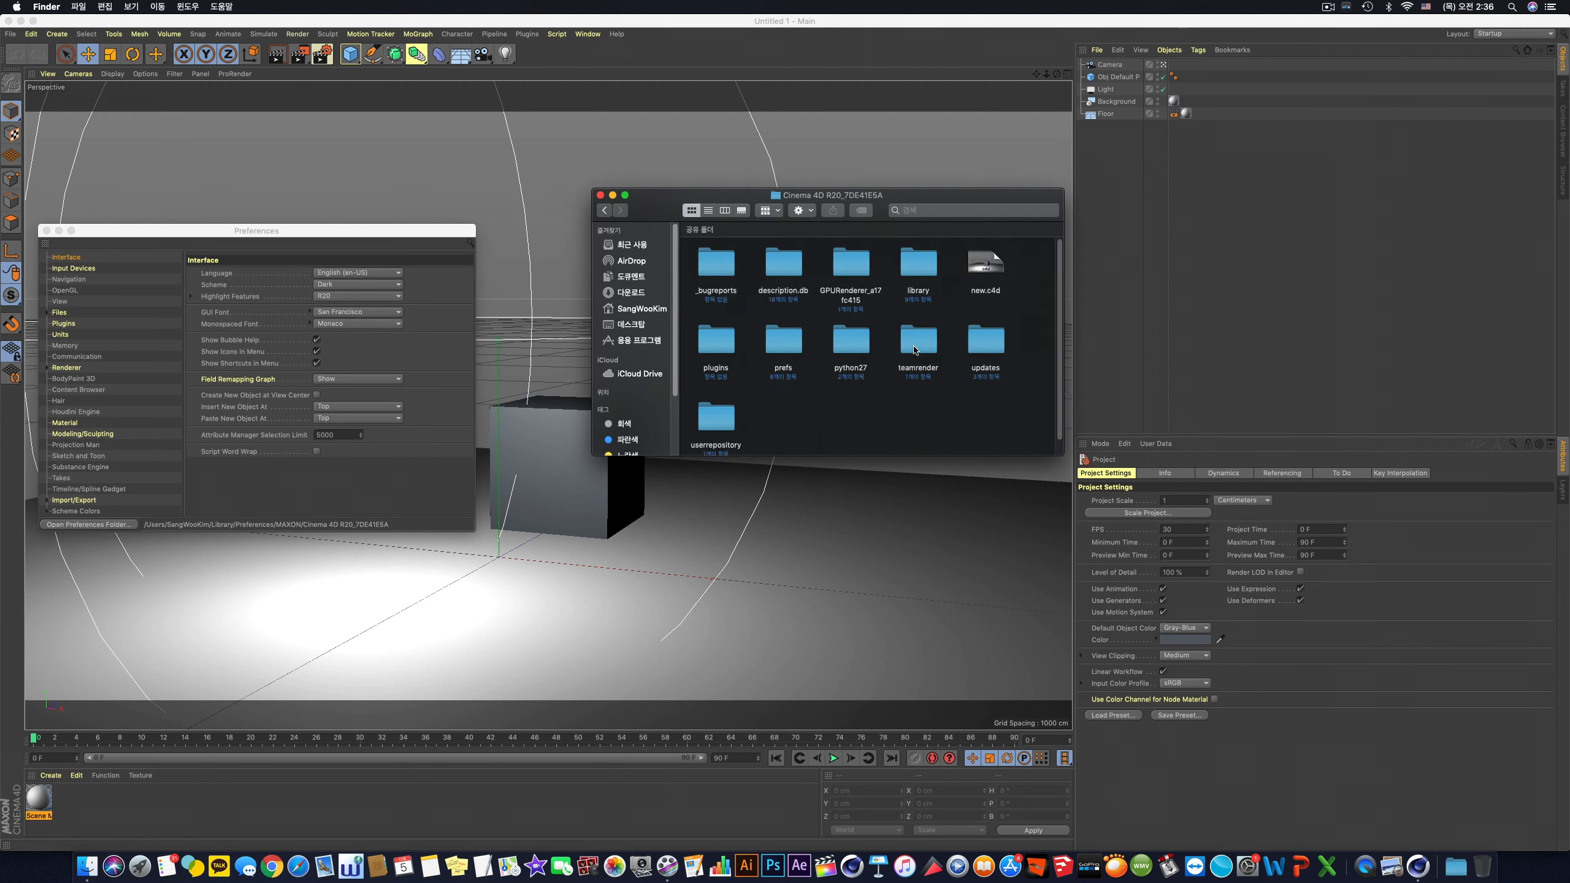
key(super+BackSpace)
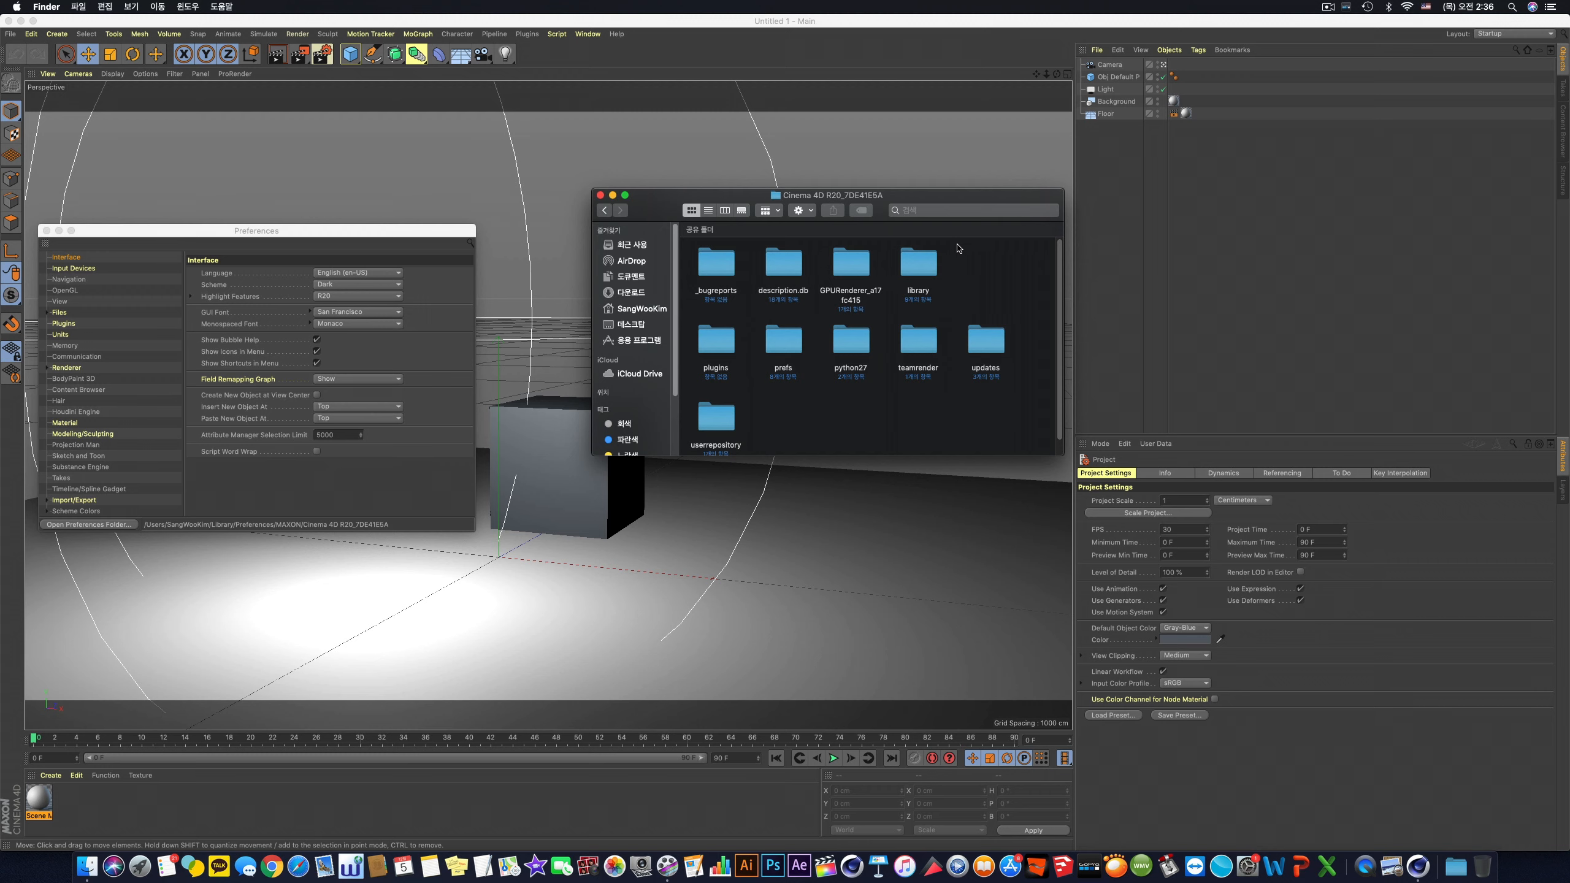
key(super+w)
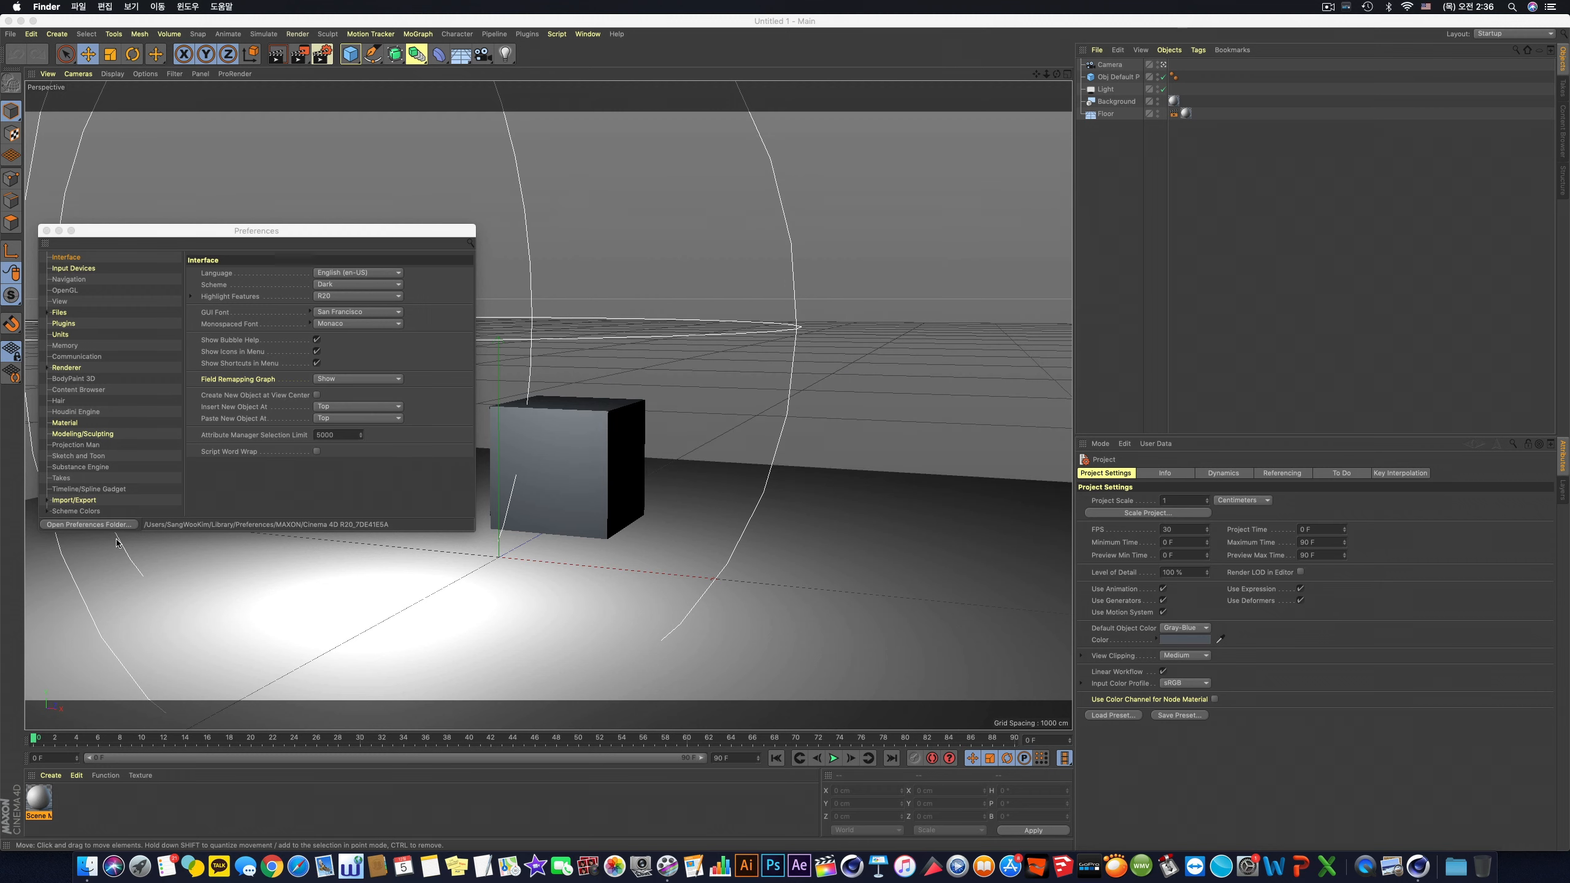
click(97, 230)
key(super+w)
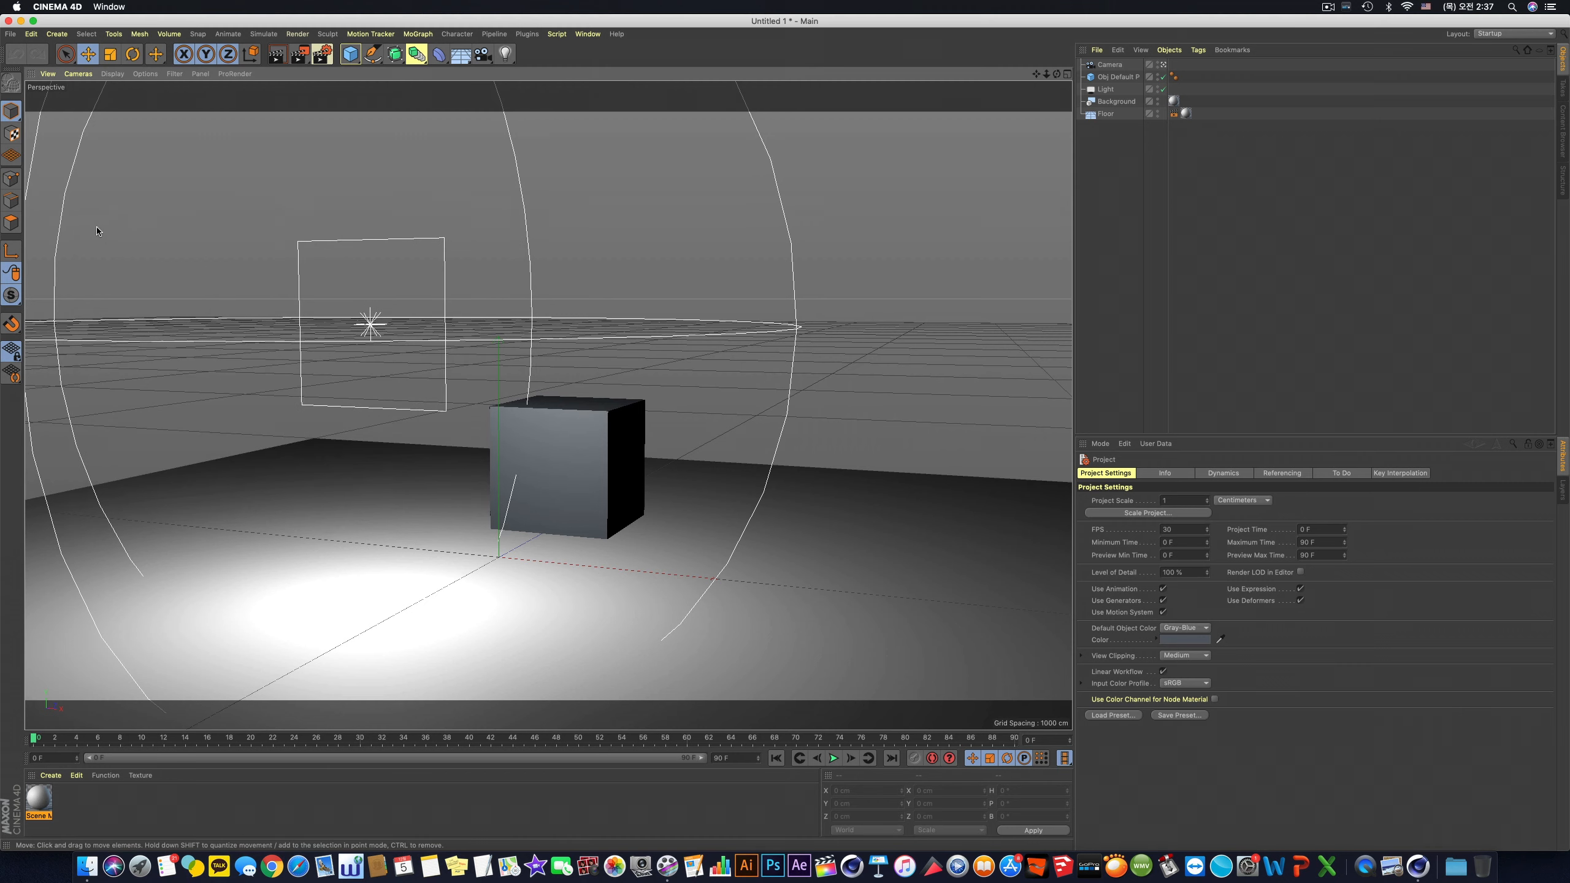
Step: Create new projects to check which scene they start with once the default scene file is removed
click(11, 33)
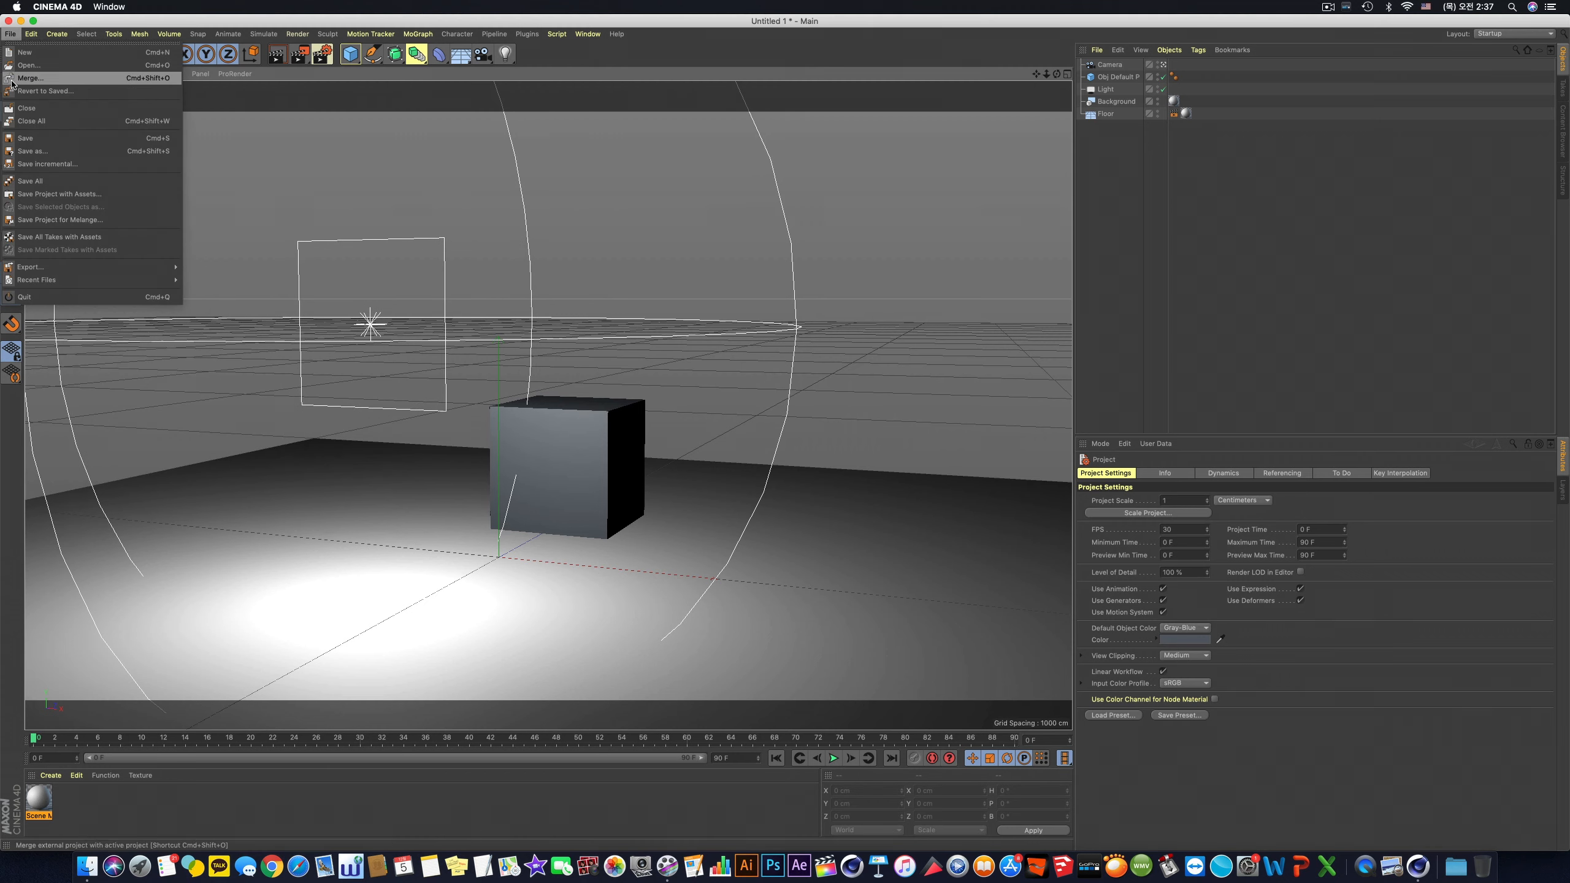
click(86, 142)
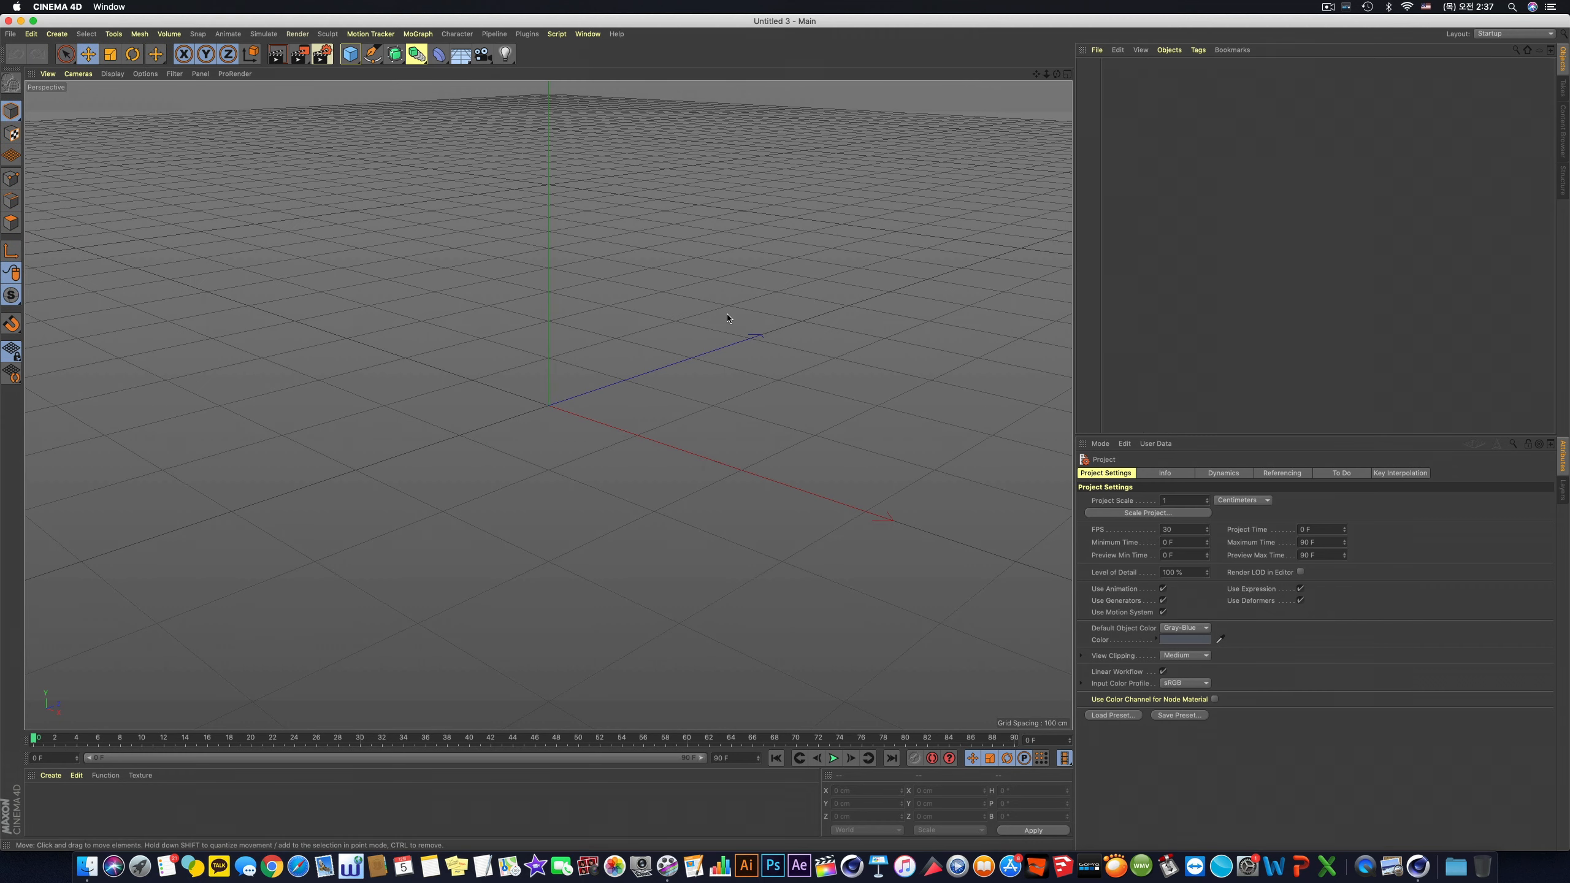
click(589, 33)
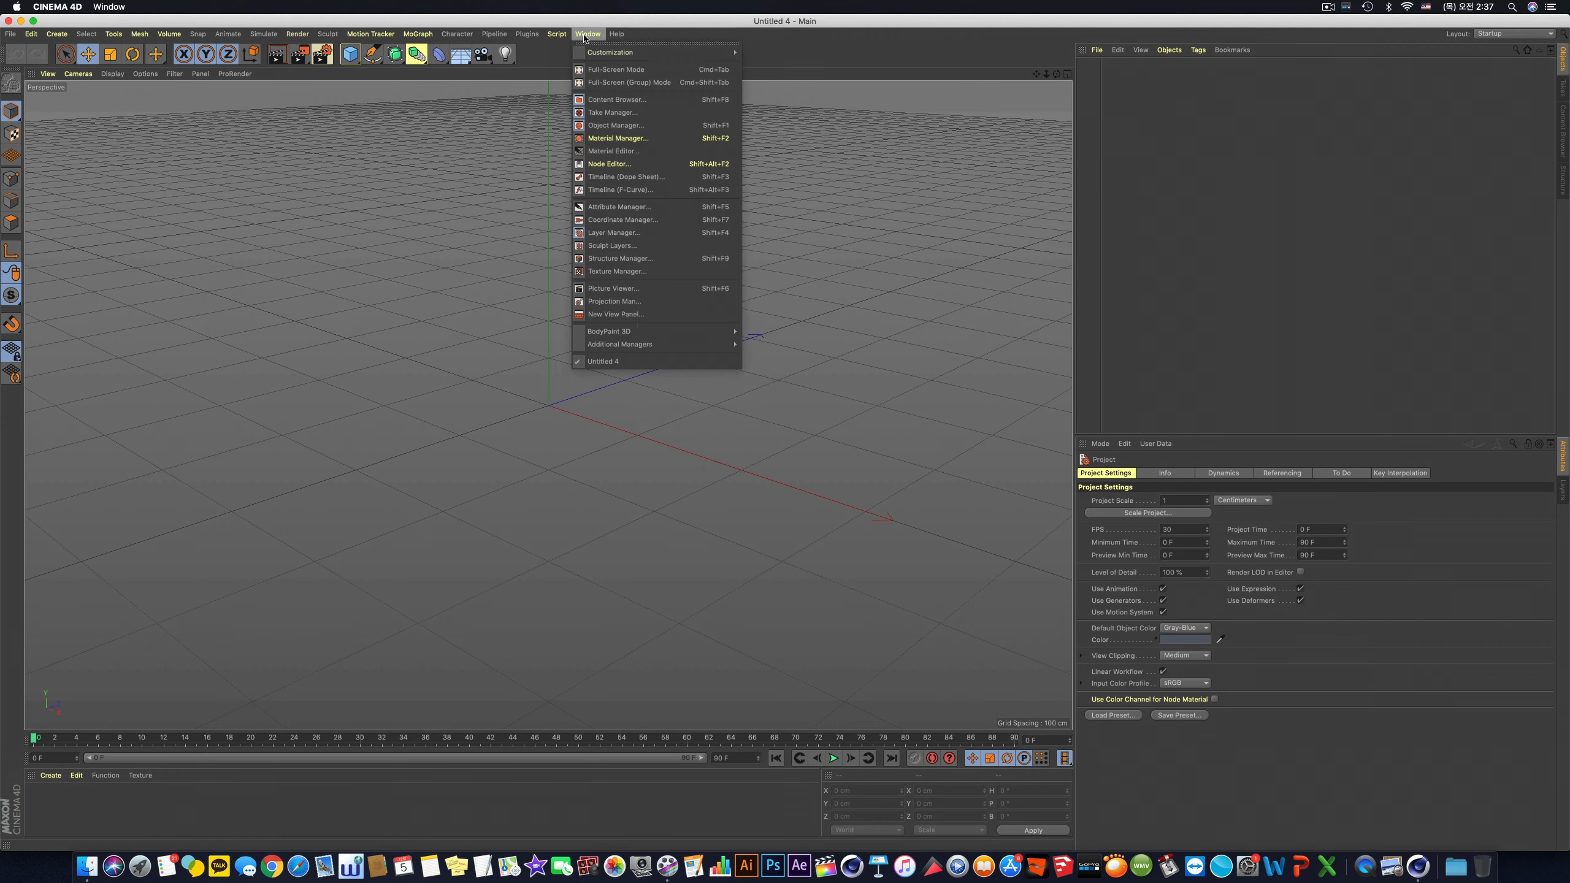
click(472, 370)
click(11, 33)
click(25, 54)
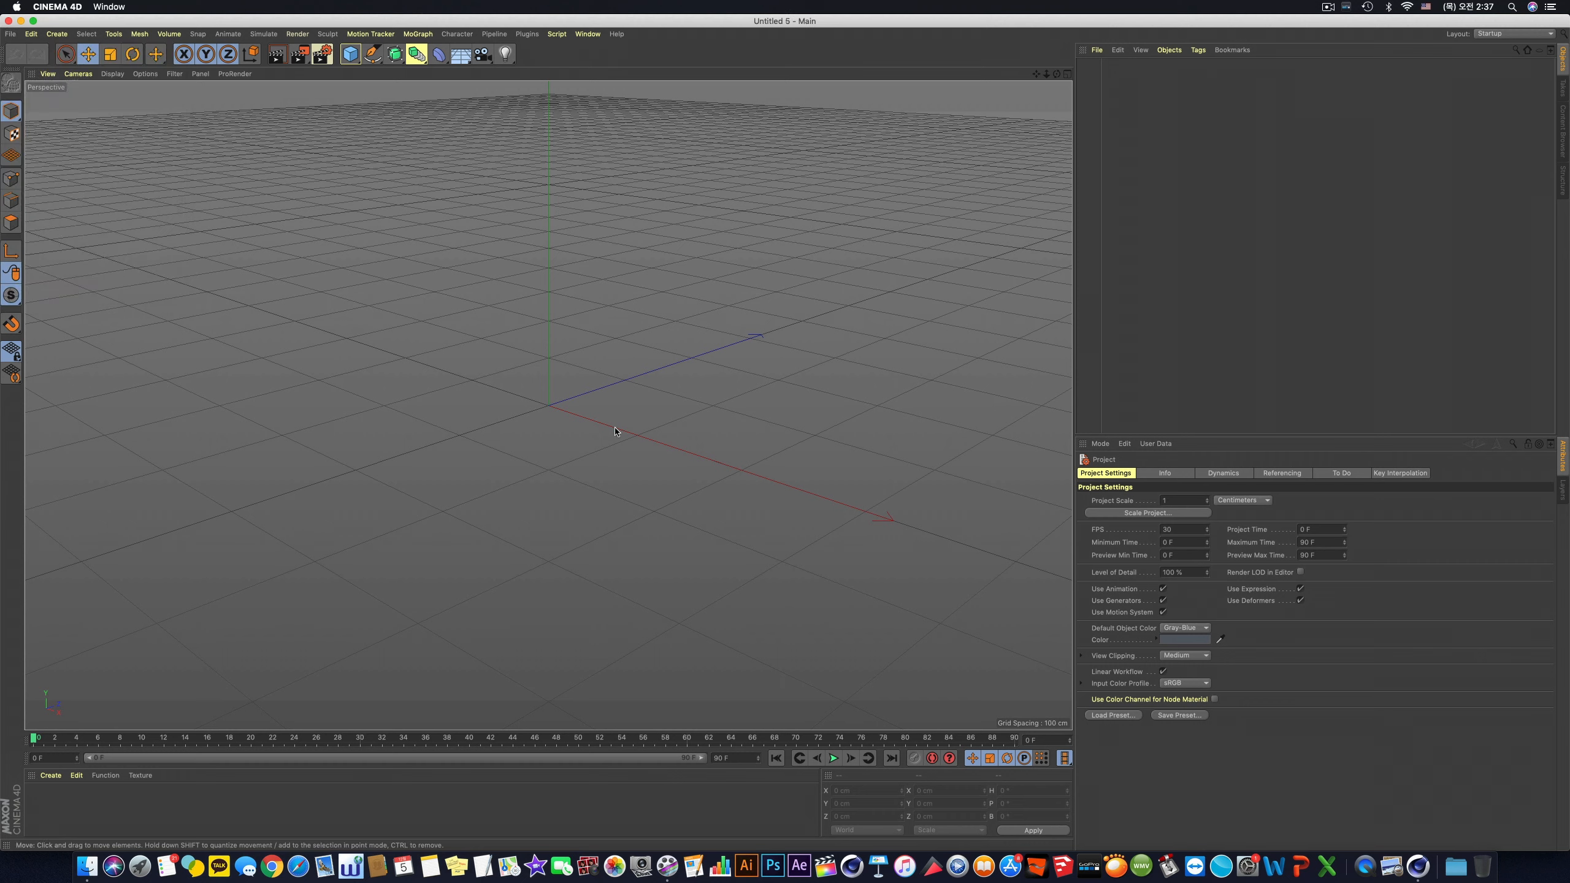
click(587, 33)
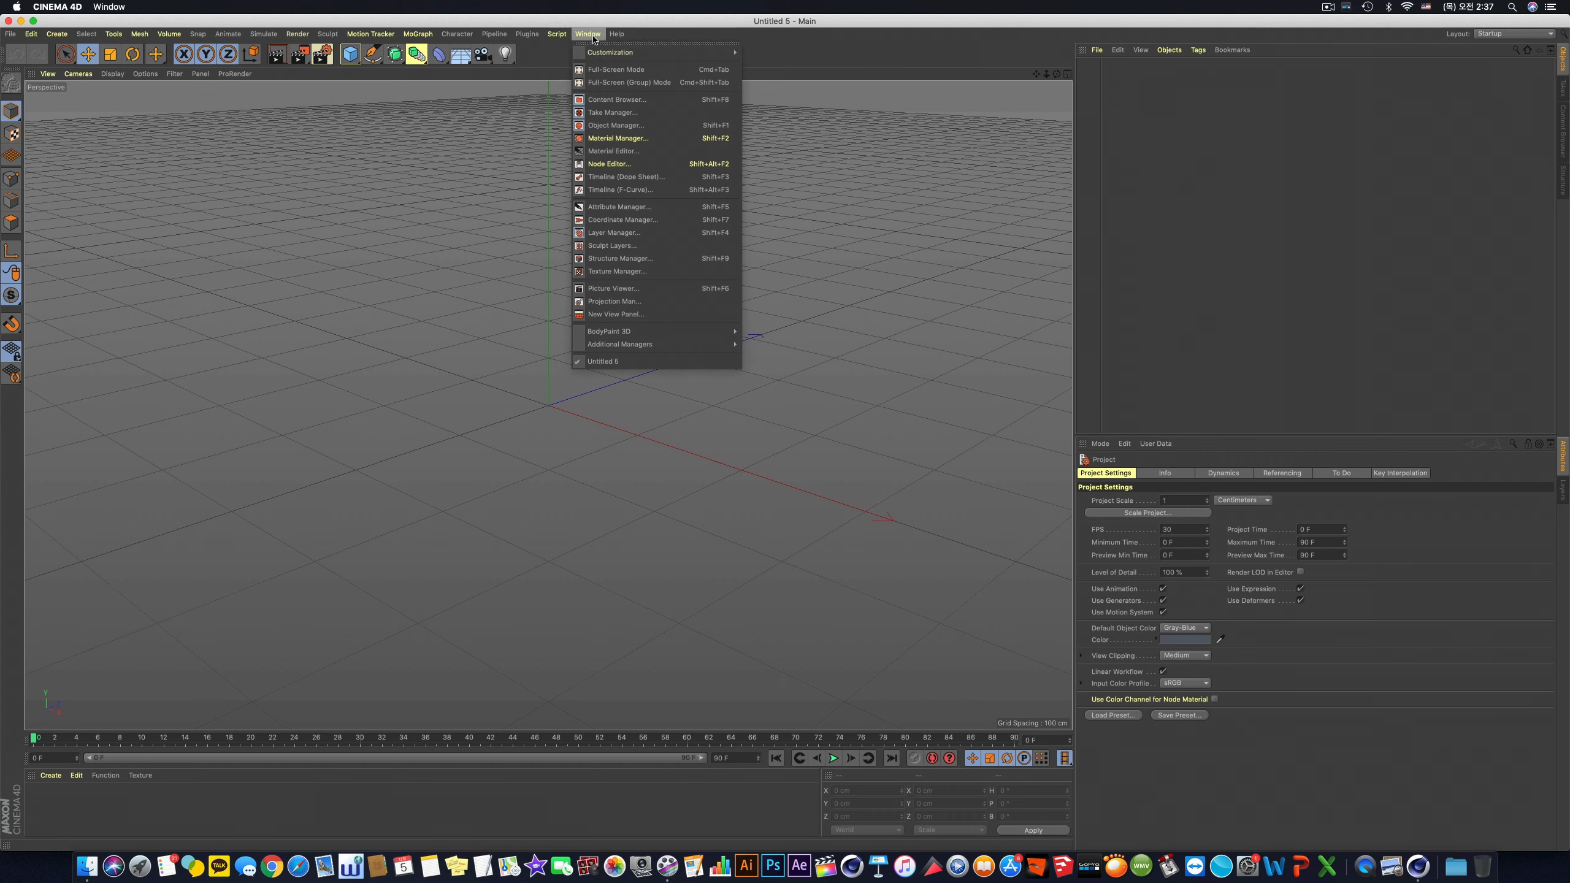
mouse_move(655, 52)
click(810, 238)
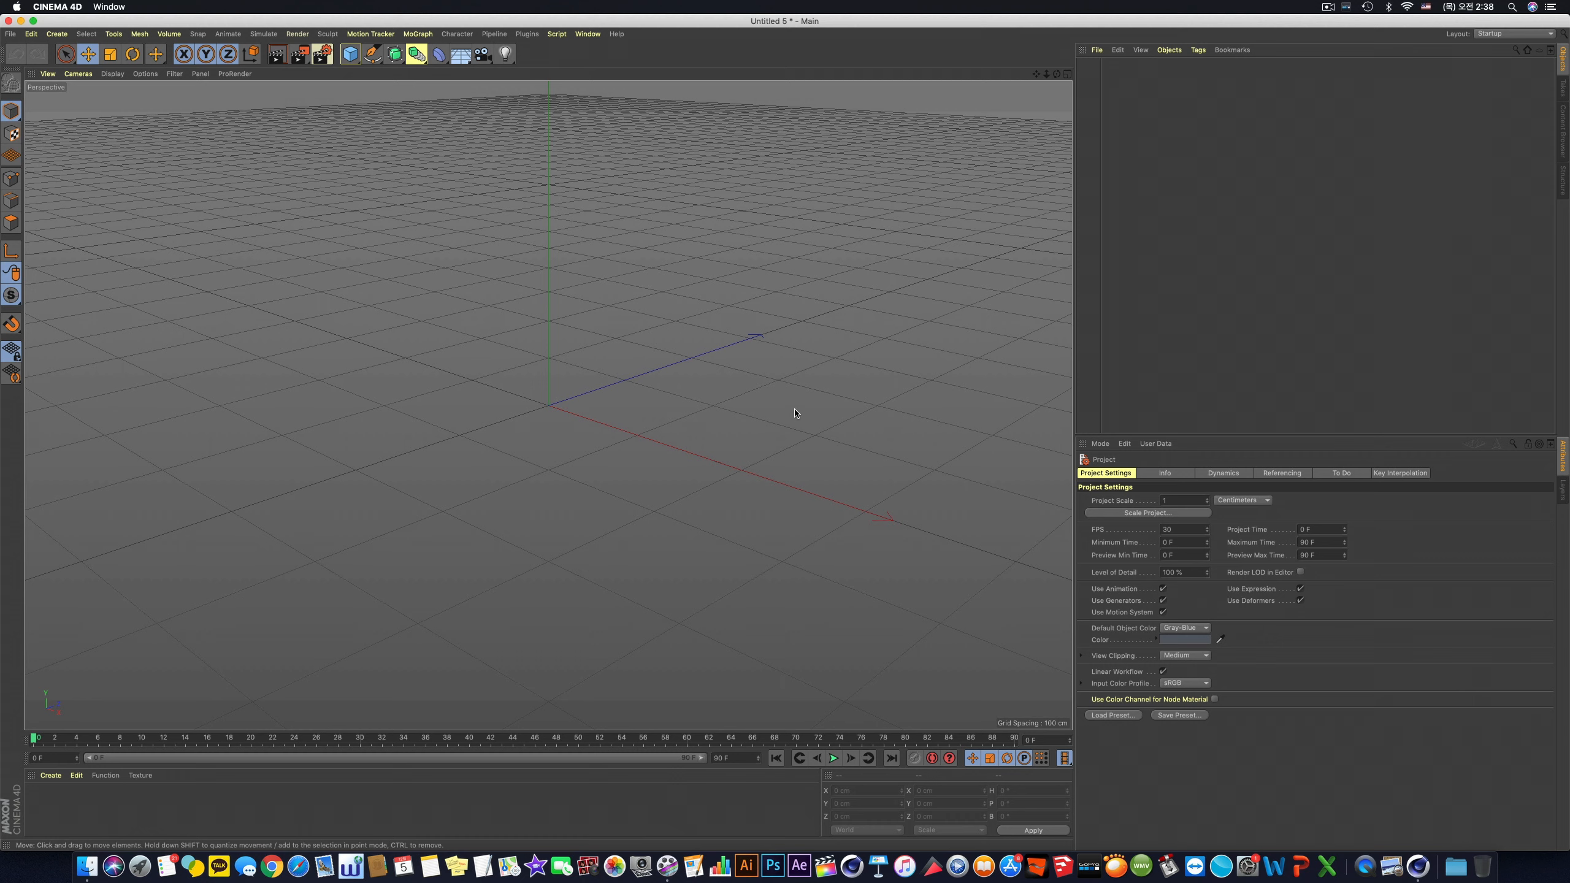
click(587, 34)
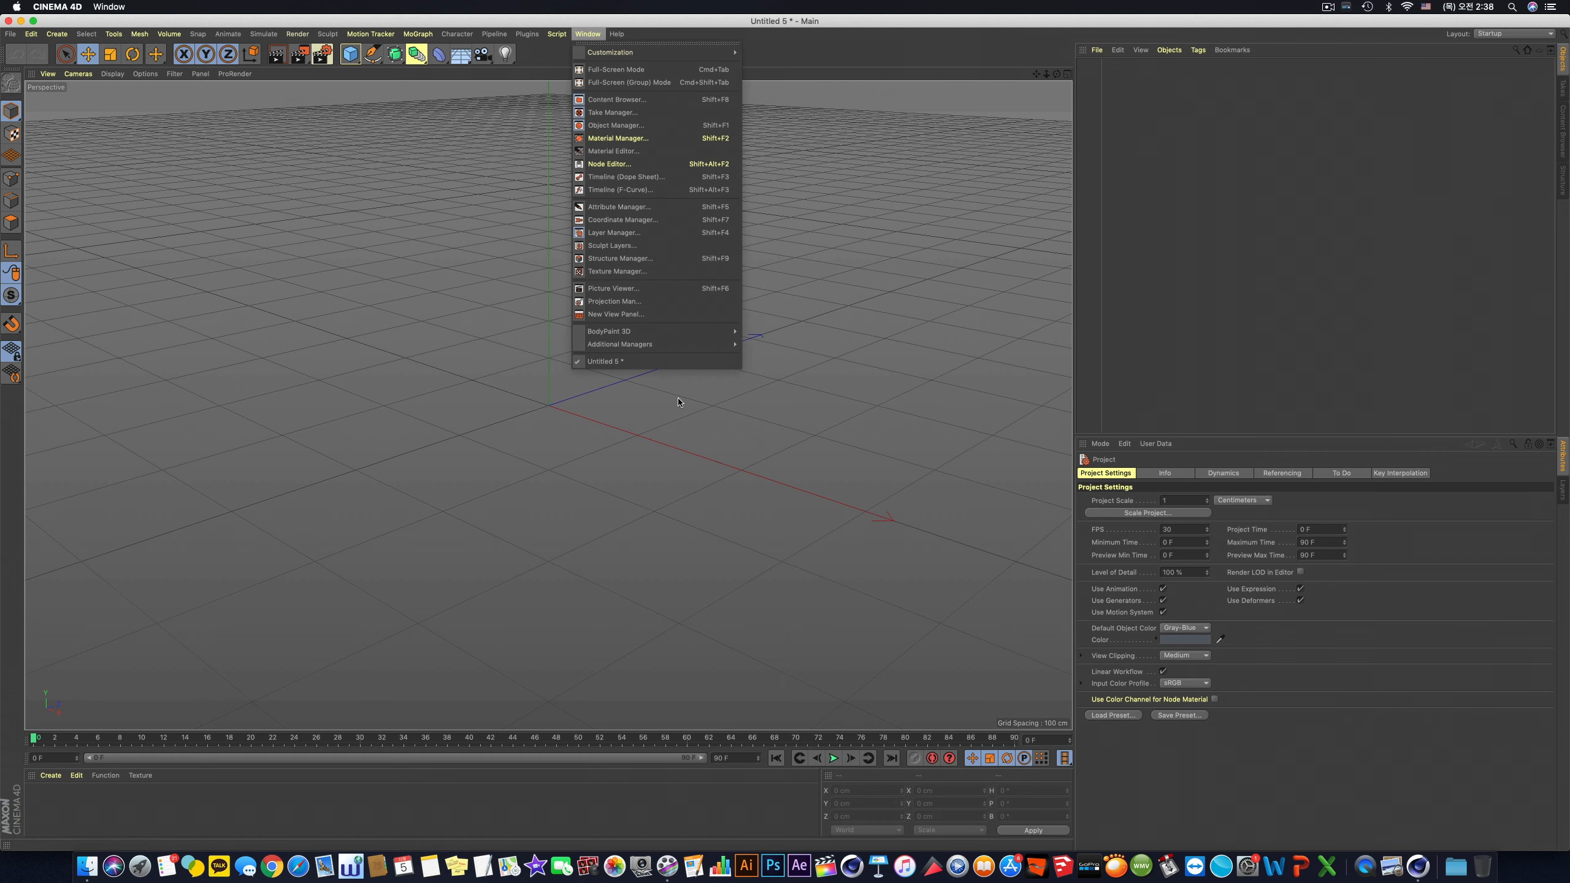
click(320, 399)
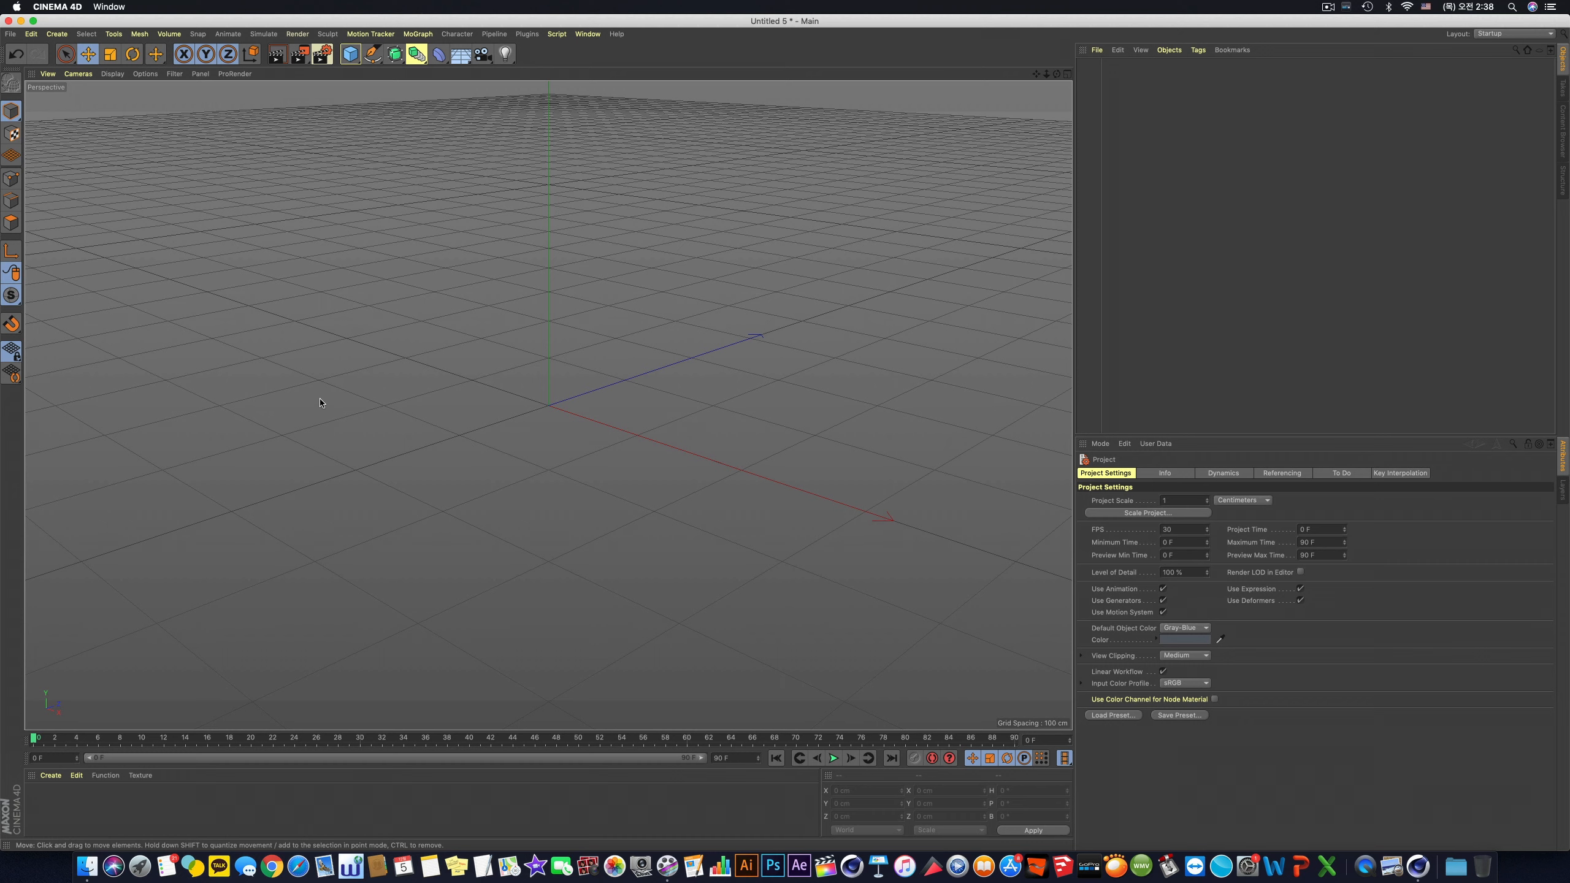